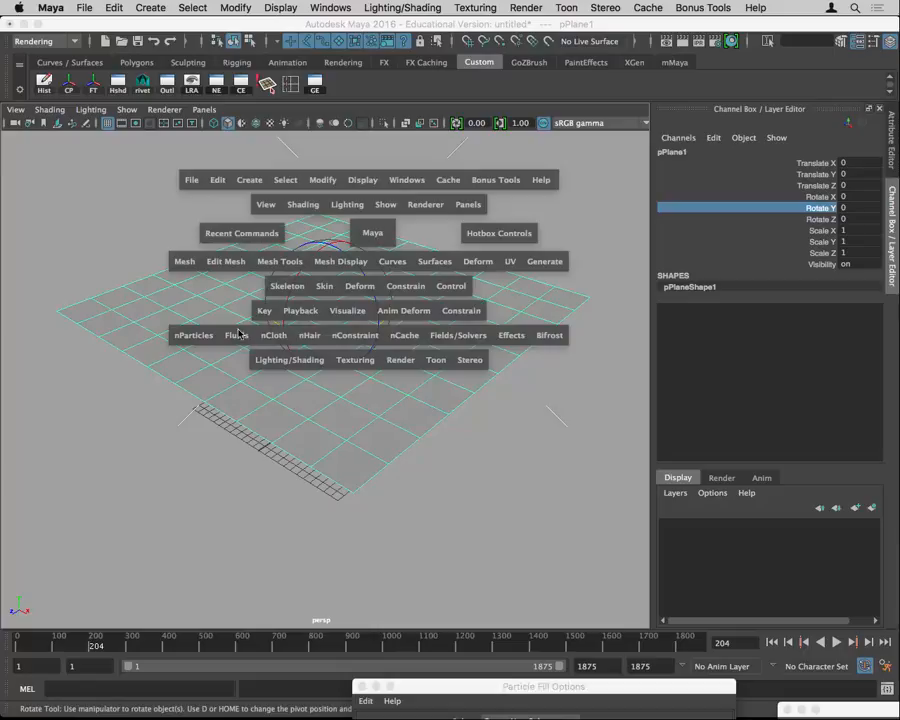
- Open the Emit from Object options for the selected plane and set the emitter type to Surface
{"action": "left_click", "coordinate": [197, 338]}
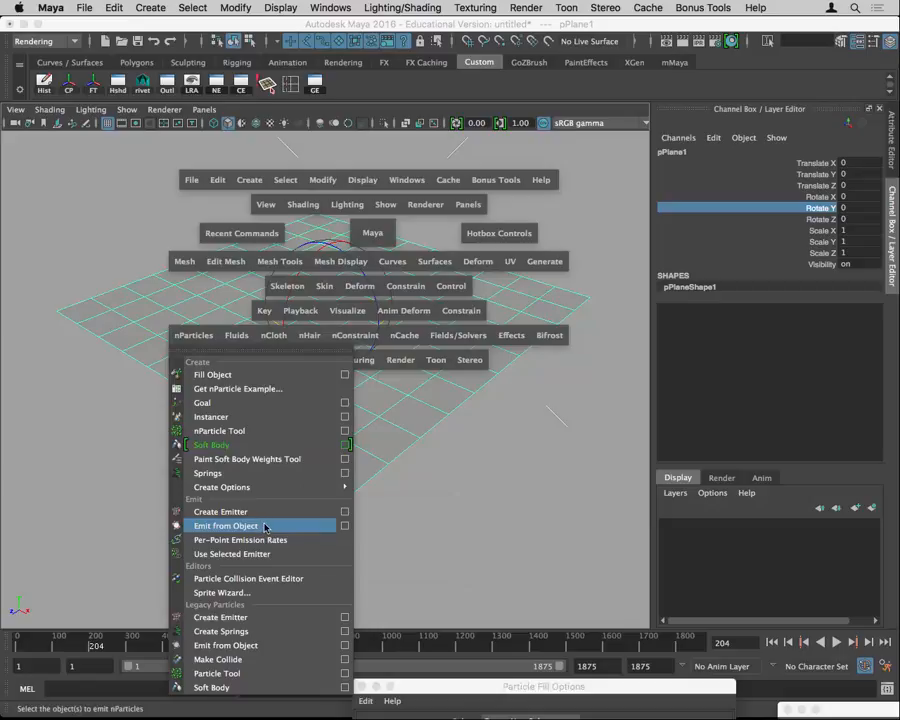
{"action": "left_click", "coordinate": [345, 530]}
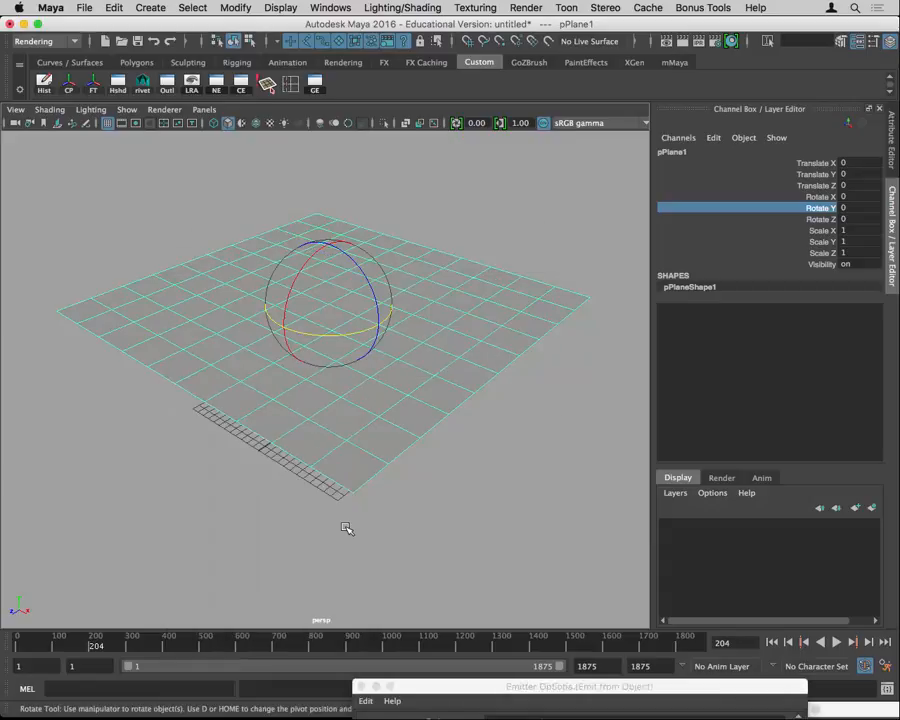
{"action": "middle_click_drag", "start_coordinate": [430, 530], "coordinate": [165, 280]}
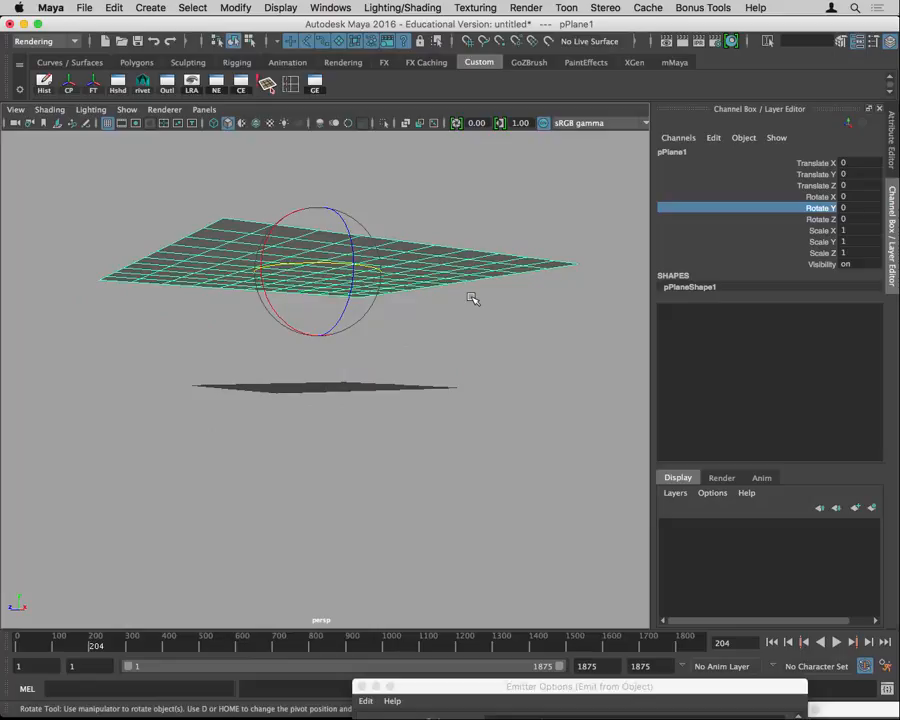
{"action": "left_click_drag", "start_coordinate": [472, 298], "coordinate": [424, 330], "text": "alt"}
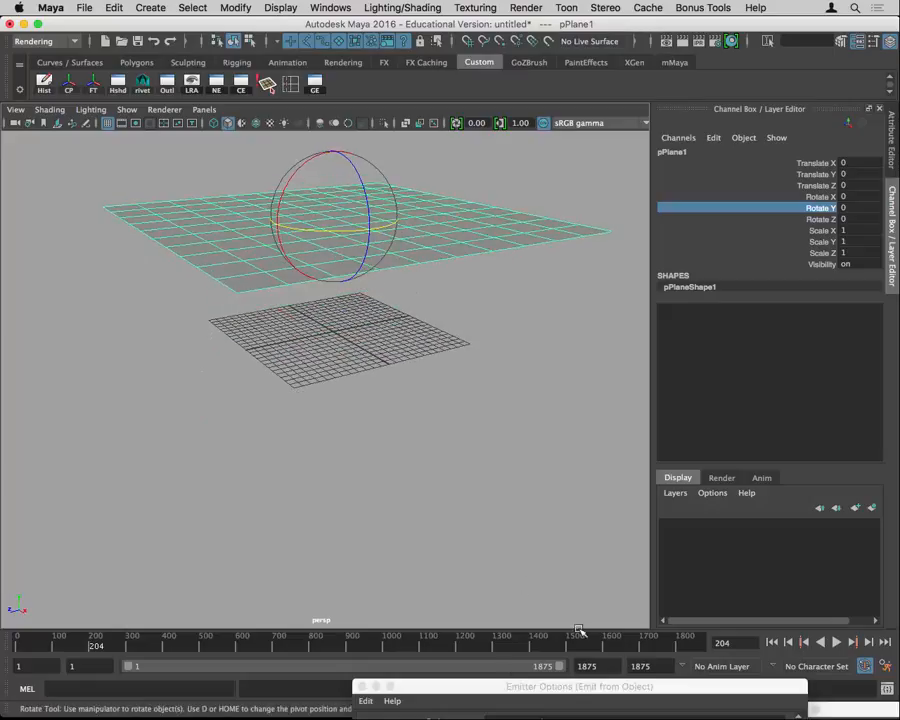
{"action": "left_click_drag", "start_coordinate": [430, 686], "coordinate": [506, 45]}
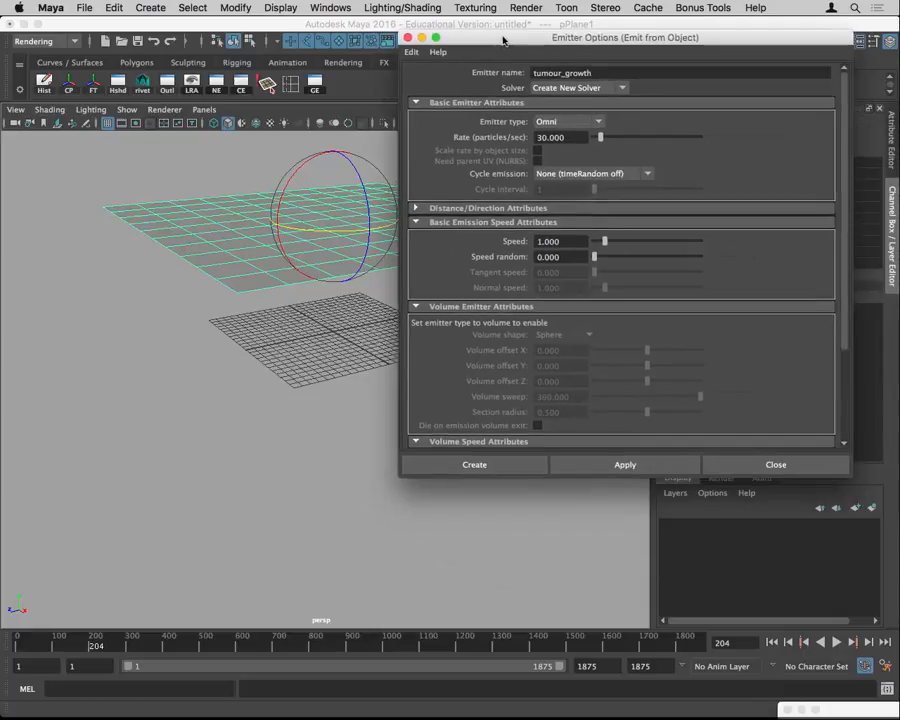
{"action": "left_click", "coordinate": [544, 122]}
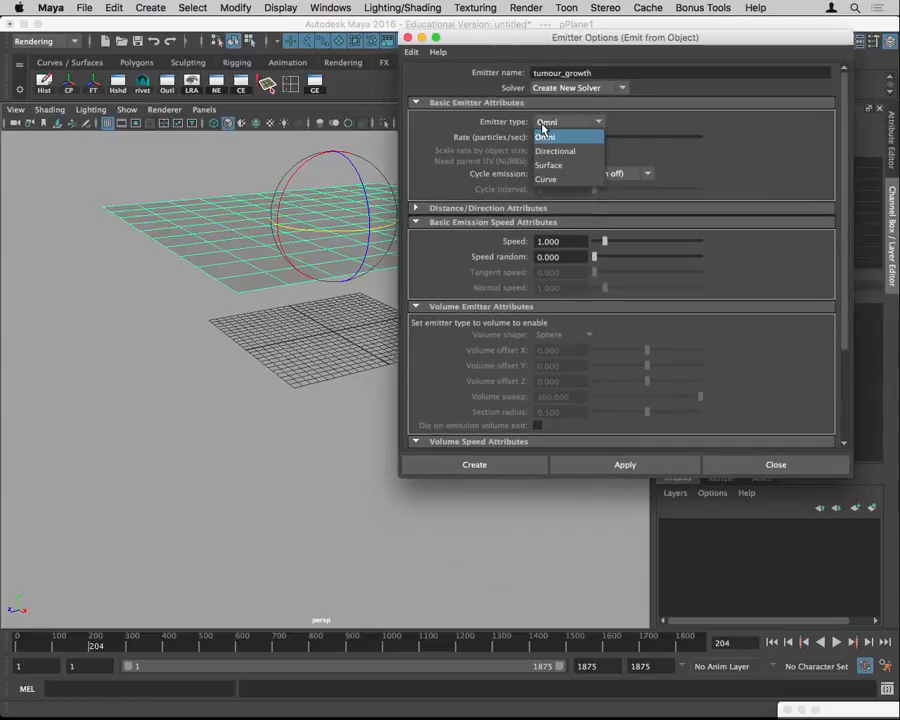
{"action": "left_click", "coordinate": [553, 166]}
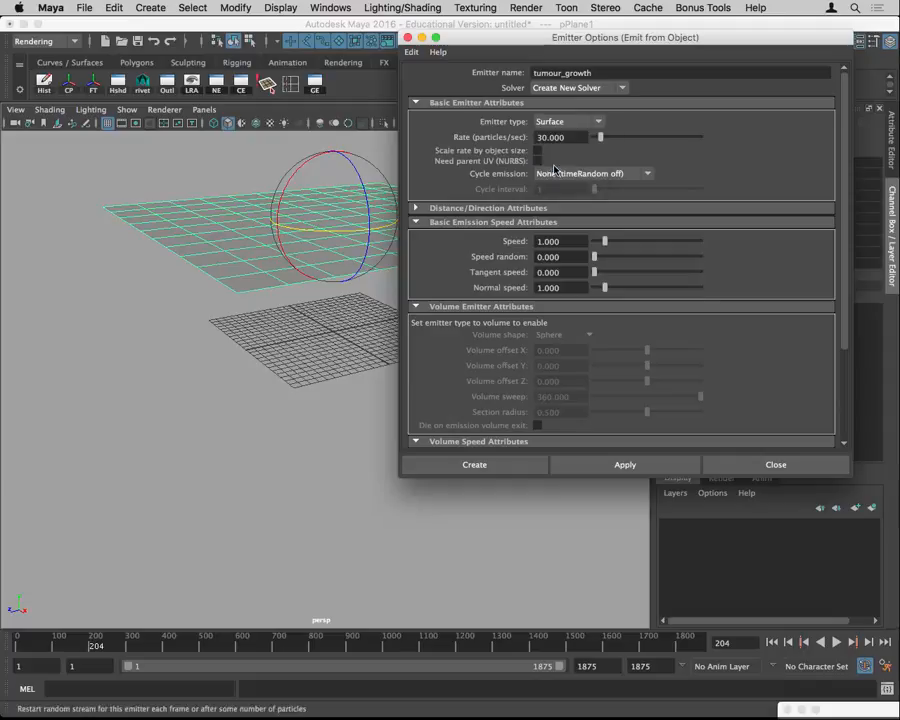
{"action": "left_click", "coordinate": [565, 122]}
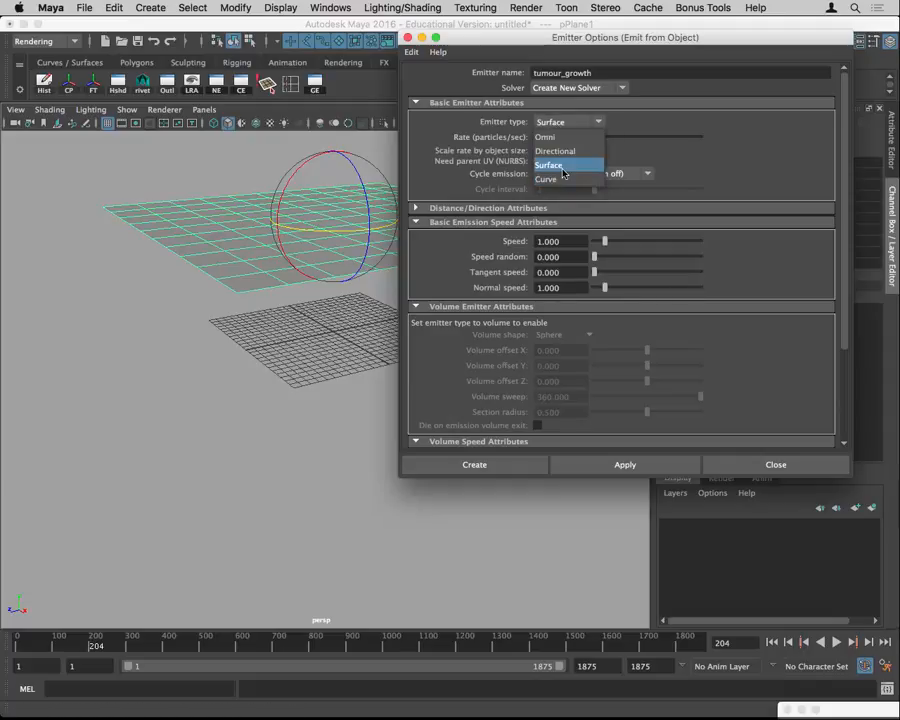
{"action": "left_click", "coordinate": [553, 166]}
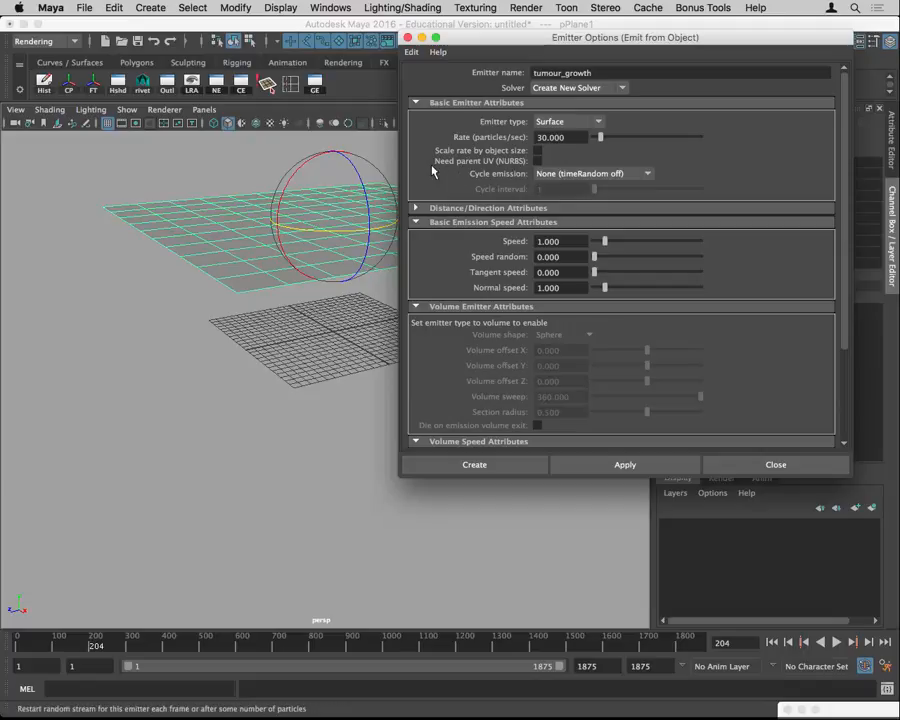
- Enable Need parent UV (NURBS), set the emission speed to 0 and create the emitter on the plane
{"action": "left_click", "coordinate": [538, 160]}
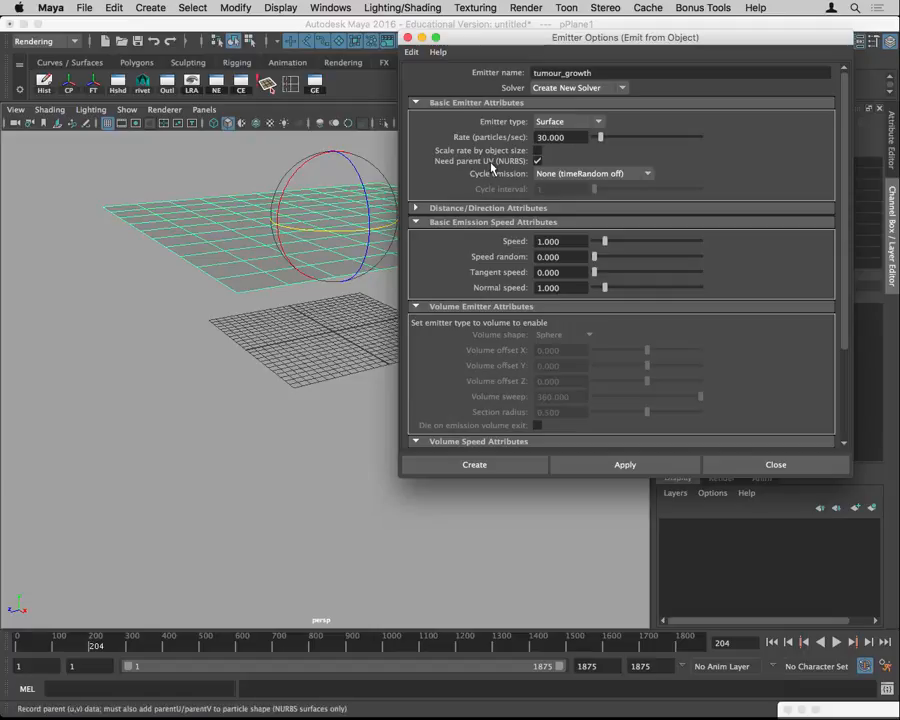
{"action": "left_click_drag", "start_coordinate": [506, 40], "coordinate": [786, 114]}
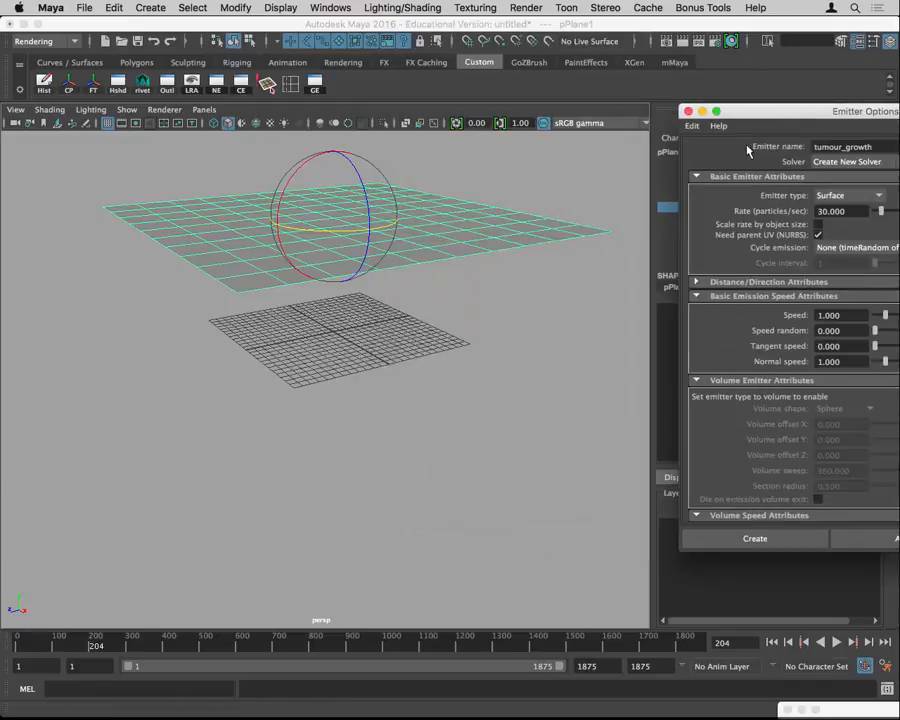
{"action": "left_click_drag", "start_coordinate": [625, 246], "coordinate": [362, 390], "text": "alt"}
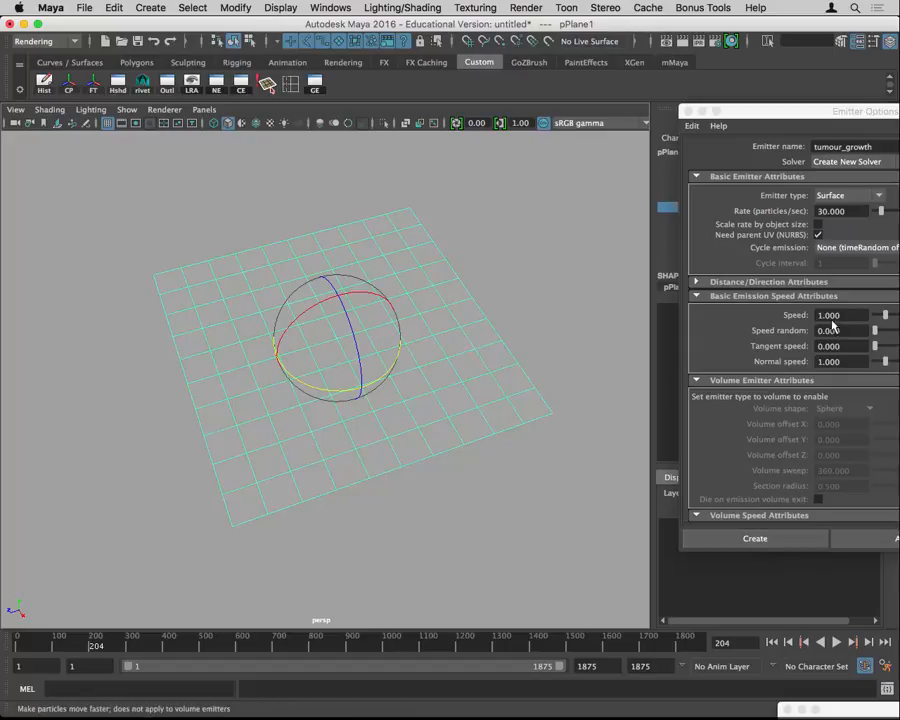
{"action": "double_click", "coordinate": [850, 312]}
{"action": "type", "text": "0"}
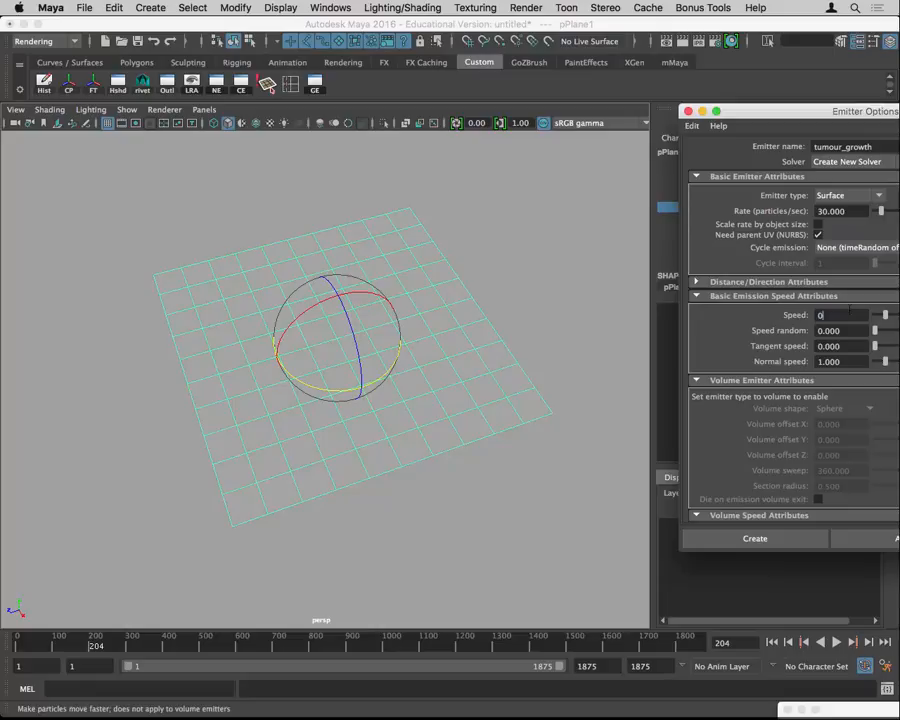
{"action": "left_click", "coordinate": [763, 537]}
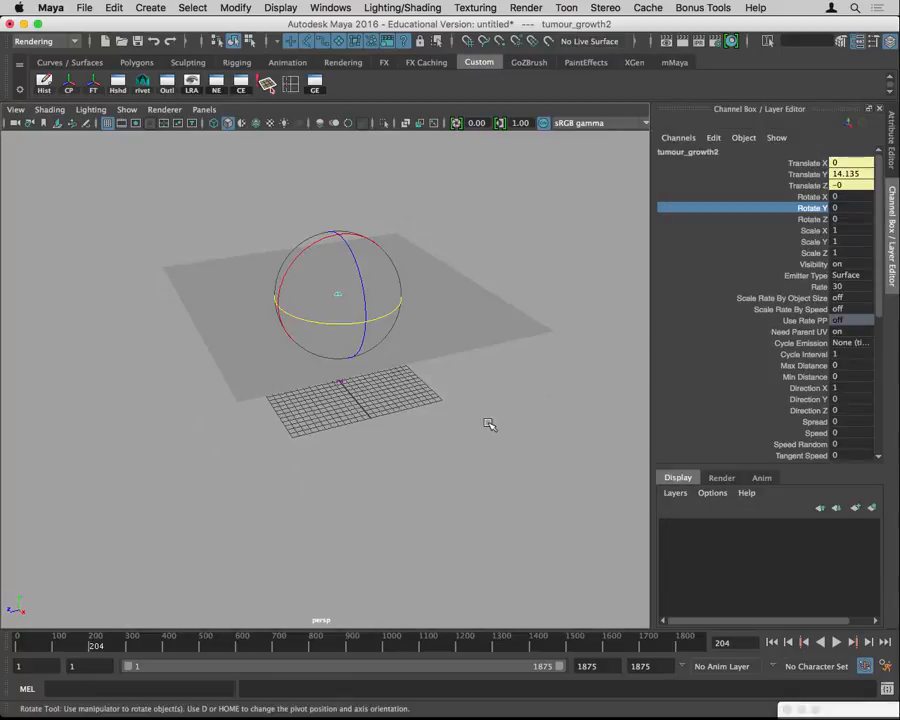
- Switch the viewport background to the blue gradient and play the particle simulation from the first frame
{"action": "key", "text": "alt+b"}
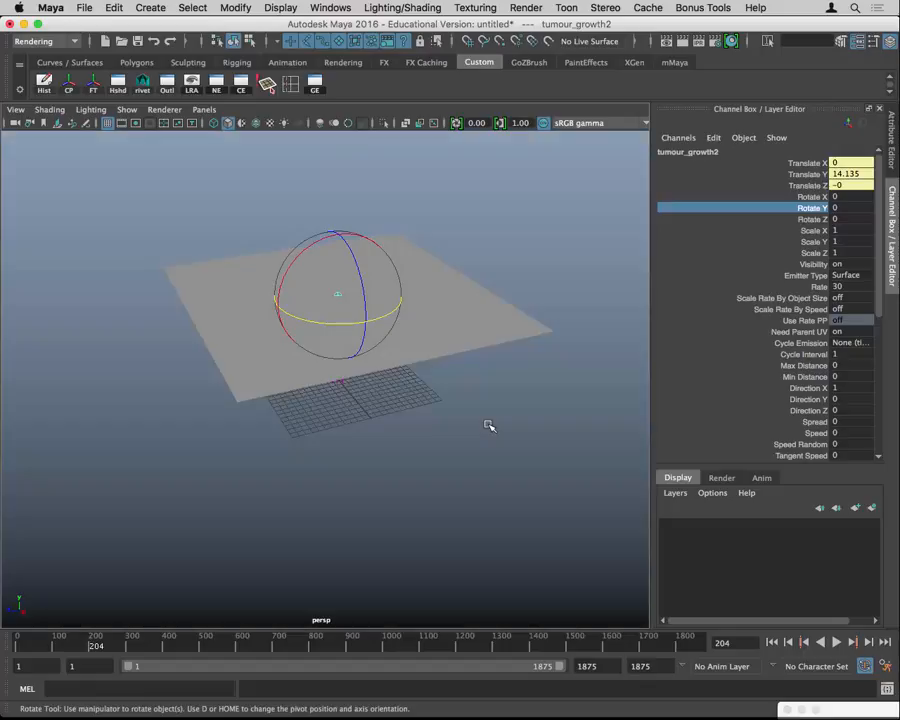
{"action": "left_click_drag", "start_coordinate": [481, 426], "coordinate": [435, 319], "text": "alt"}
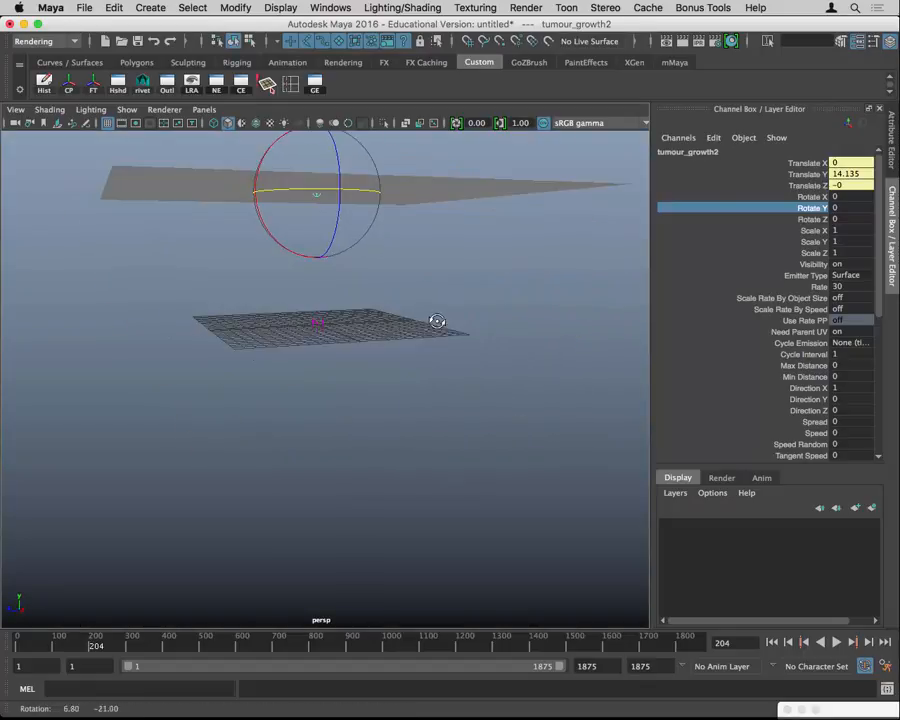
{"action": "left_click", "coordinate": [774, 643]}
{"action": "left_click", "coordinate": [837, 643]}
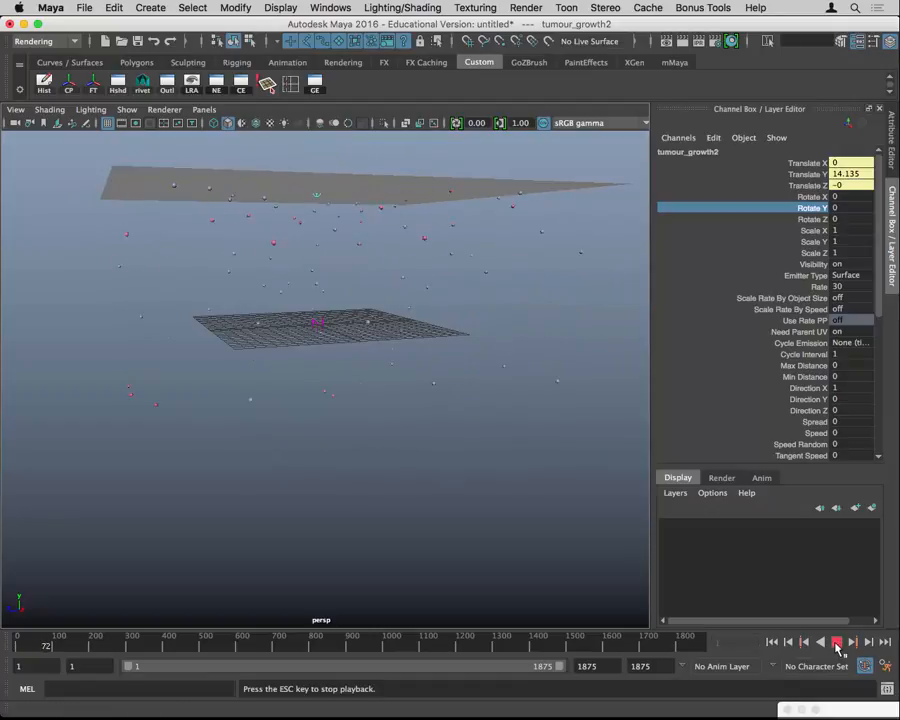
{"action": "left_click", "coordinate": [837, 643]}
- Replay the simulation from the first frame in a close, level view to examine how the emitted particles move
{"action": "key", "text": "e"}
{"action": "left_click_drag", "start_coordinate": [466, 498], "coordinate": [482, 466], "text": "alt"}
{"action": "right_click_drag", "start_coordinate": [482, 466], "coordinate": [548, 461], "text": "alt"}
{"action": "left_click_drag", "start_coordinate": [548, 461], "coordinate": [528, 460], "text": "alt"}
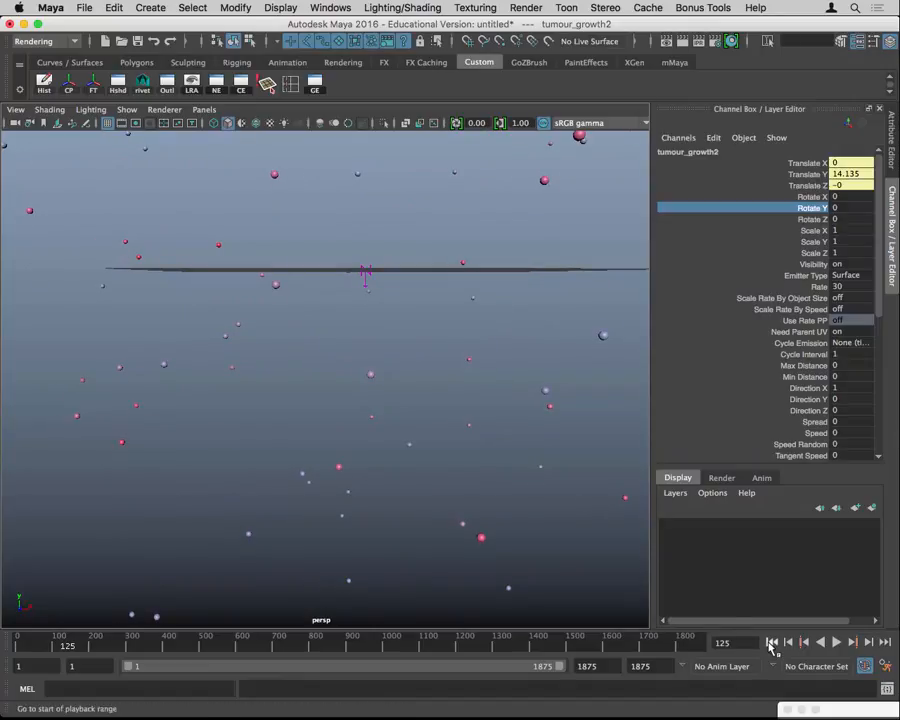
{"action": "left_click", "coordinate": [772, 643]}
{"action": "left_click", "coordinate": [836, 643]}
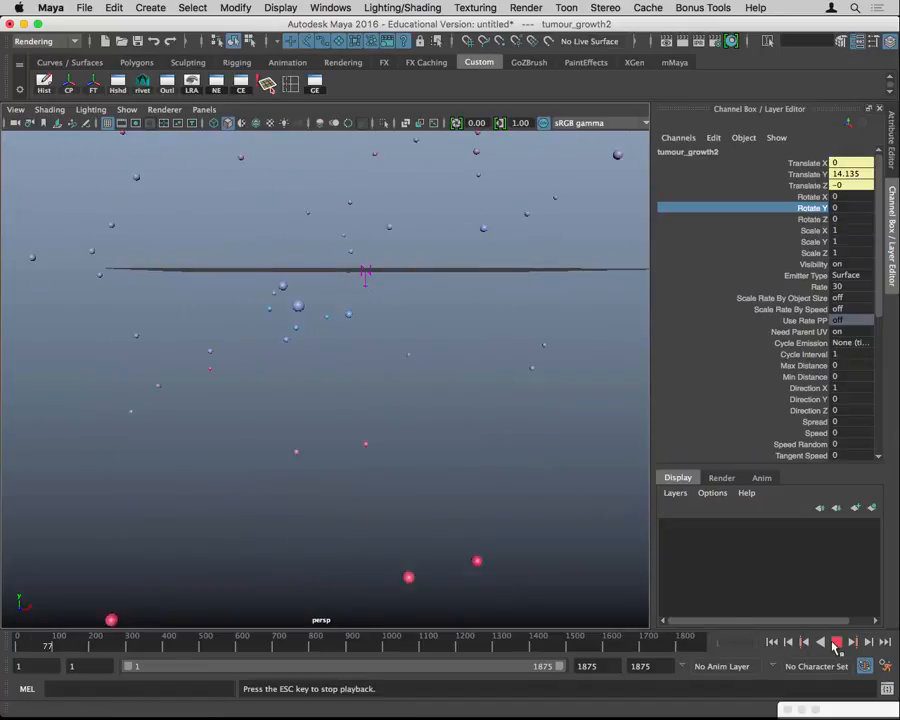
{"action": "left_click", "coordinate": [836, 645]}
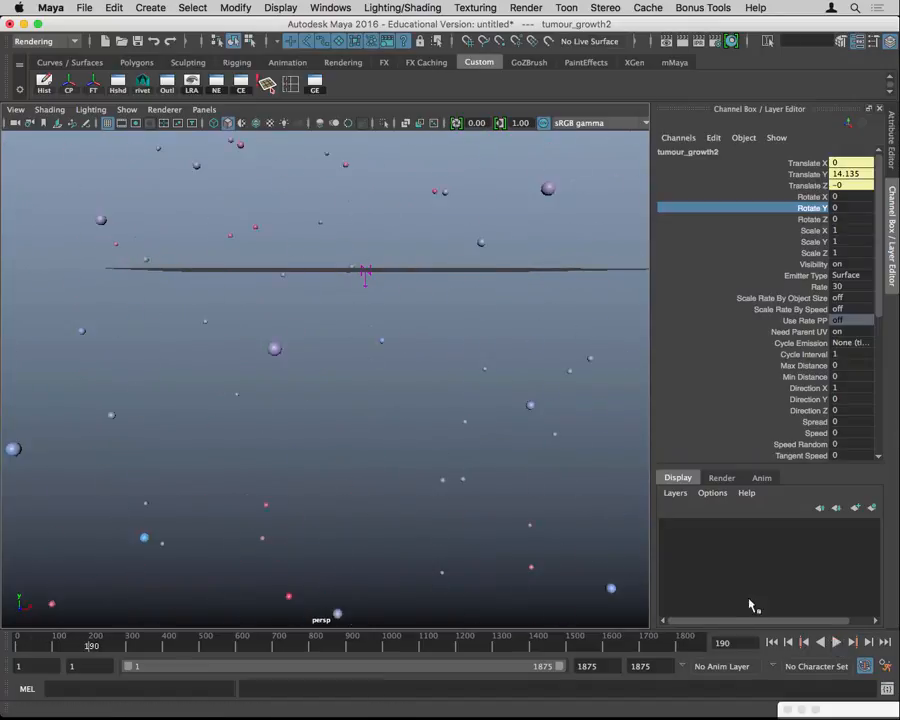
- Select the emitted nParticles, show their shape attributes and increase the particle radius to 0.941
{"action": "left_click_drag", "start_coordinate": [395, 325], "coordinate": [137, 296], "text": "alt"}
{"action": "left_click", "coordinate": [376, 456]}
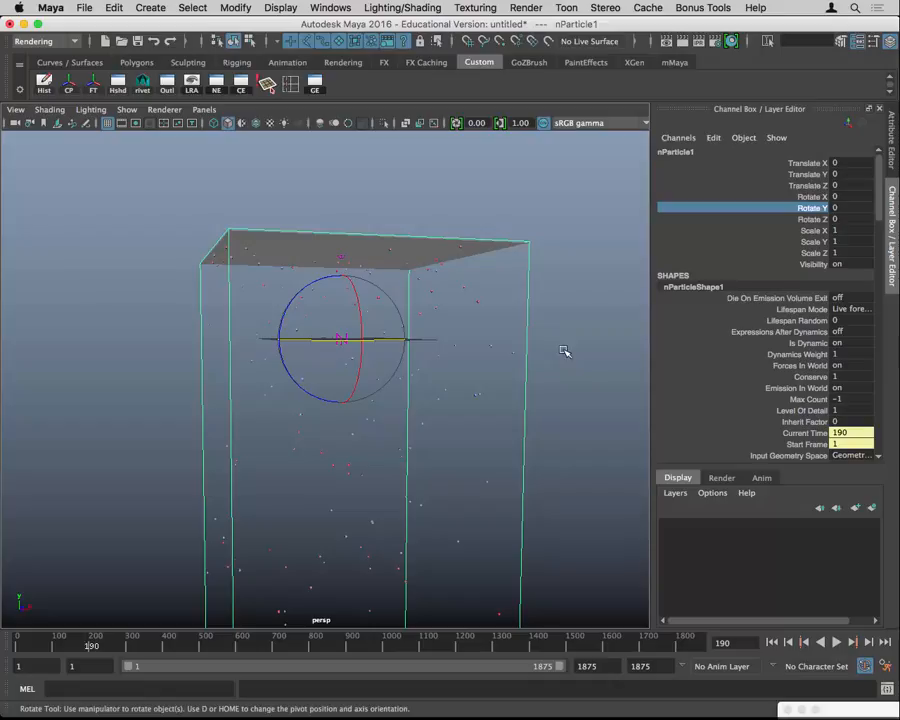
{"action": "key", "text": "ctrl+a"}
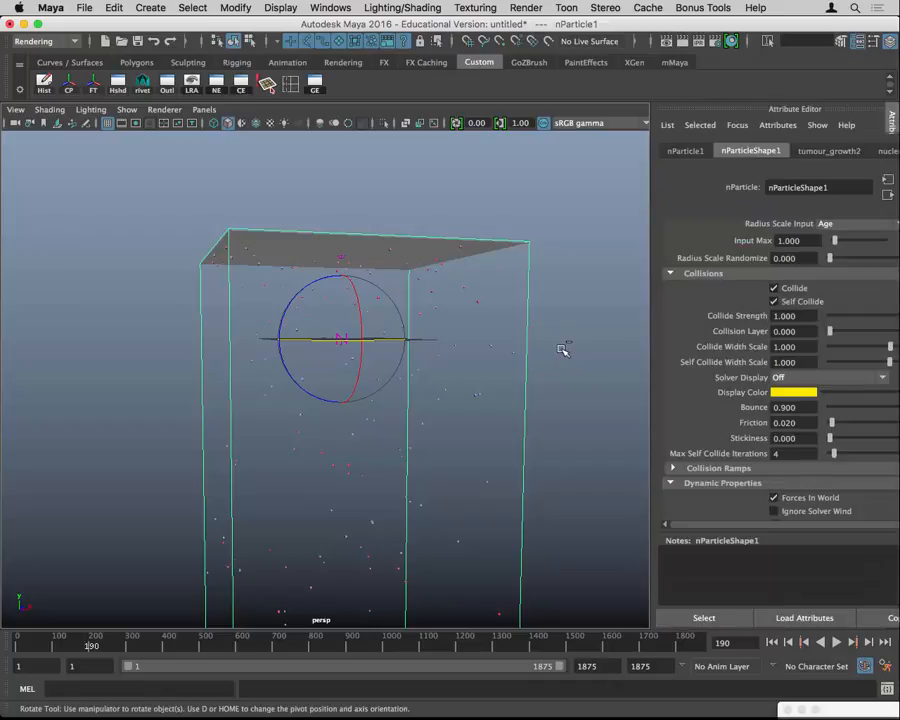
{"action": "scroll", "coordinate": [681, 393], "scroll_direction": "down", "scroll_amount": 3}
{"action": "scroll", "coordinate": [681, 393], "scroll_direction": "up", "scroll_amount": 5}
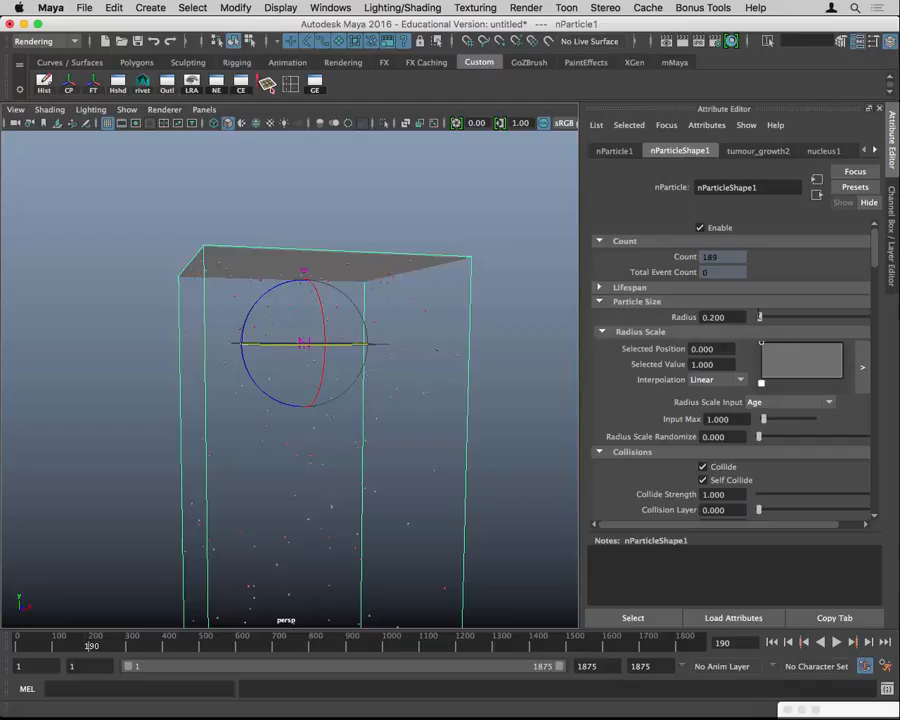
{"action": "left_click_drag", "start_coordinate": [759, 317], "coordinate": [765, 318]}
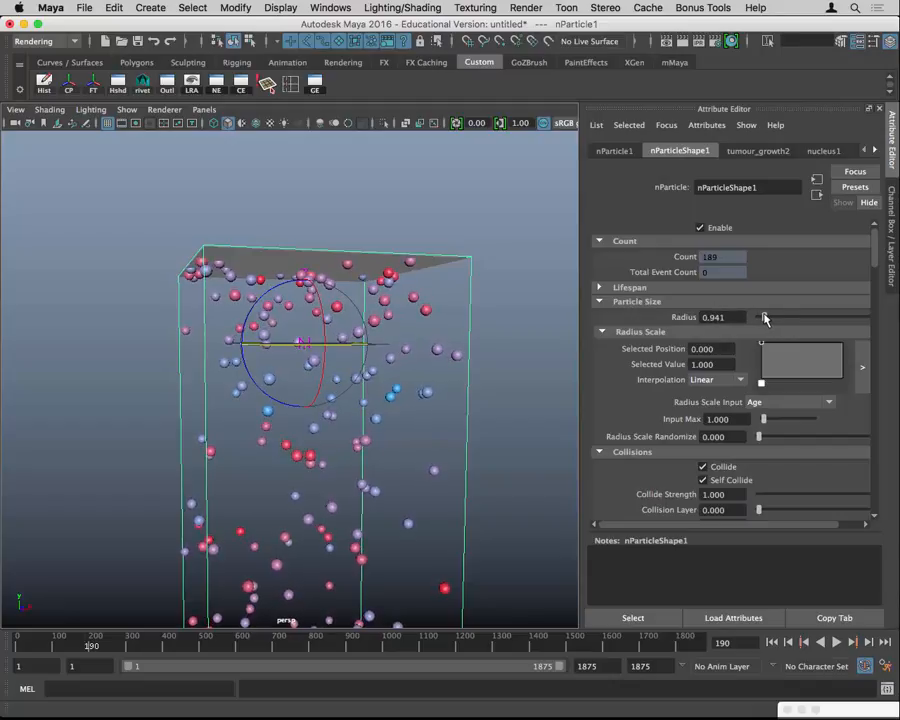
- Replay the simulation from the first frame to about frame 107 to examine the enlarged particles
{"action": "left_click", "coordinate": [772, 642]}
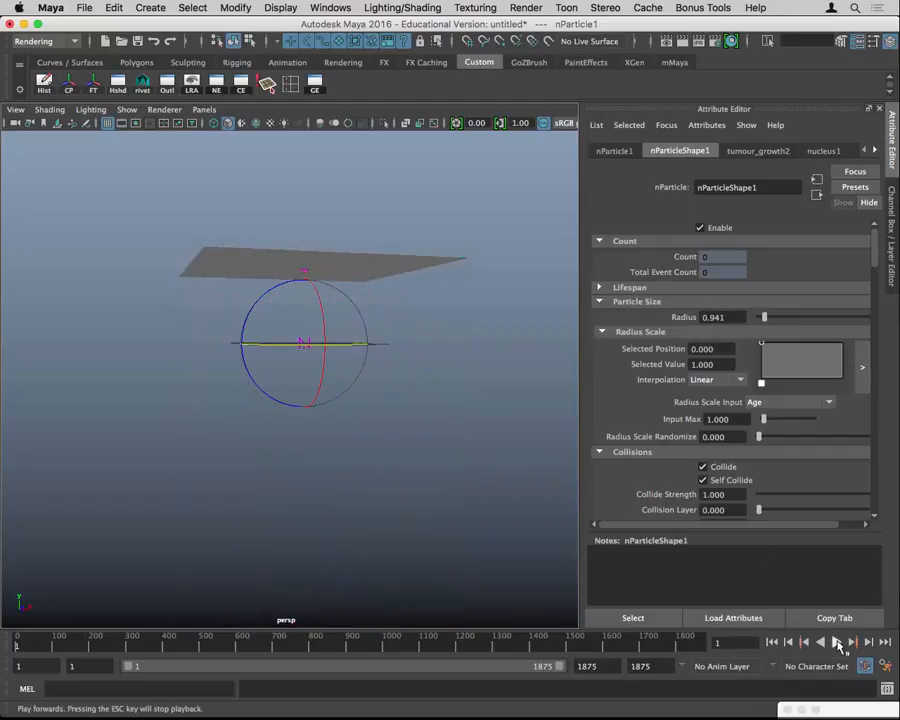
{"action": "left_click", "coordinate": [840, 644]}
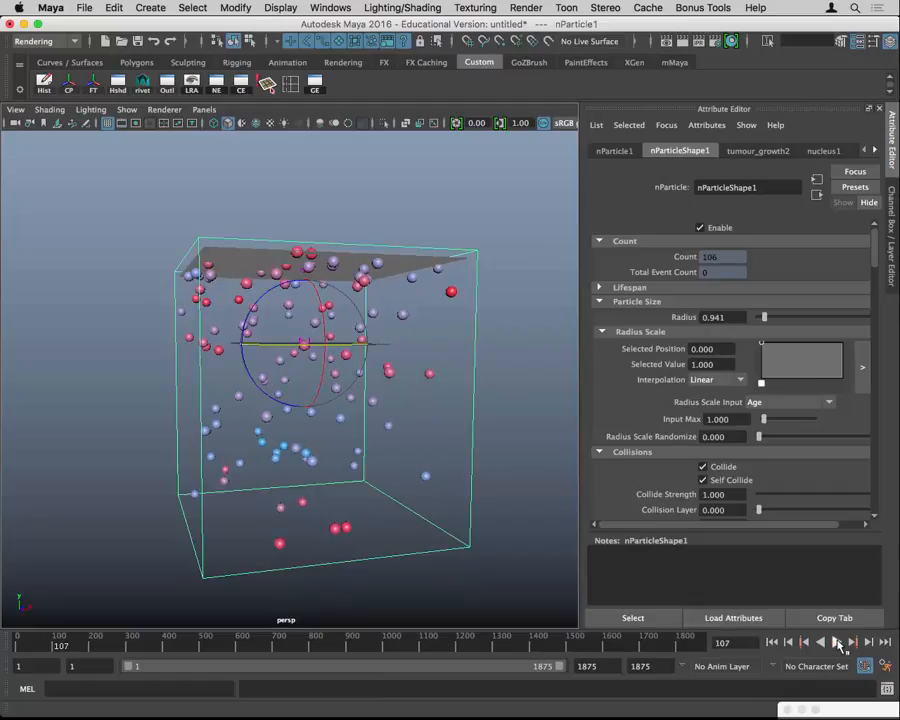
{"action": "left_click_drag", "start_coordinate": [300, 380], "coordinate": [373, 390]}
{"action": "key", "text": "ctrl+z"}
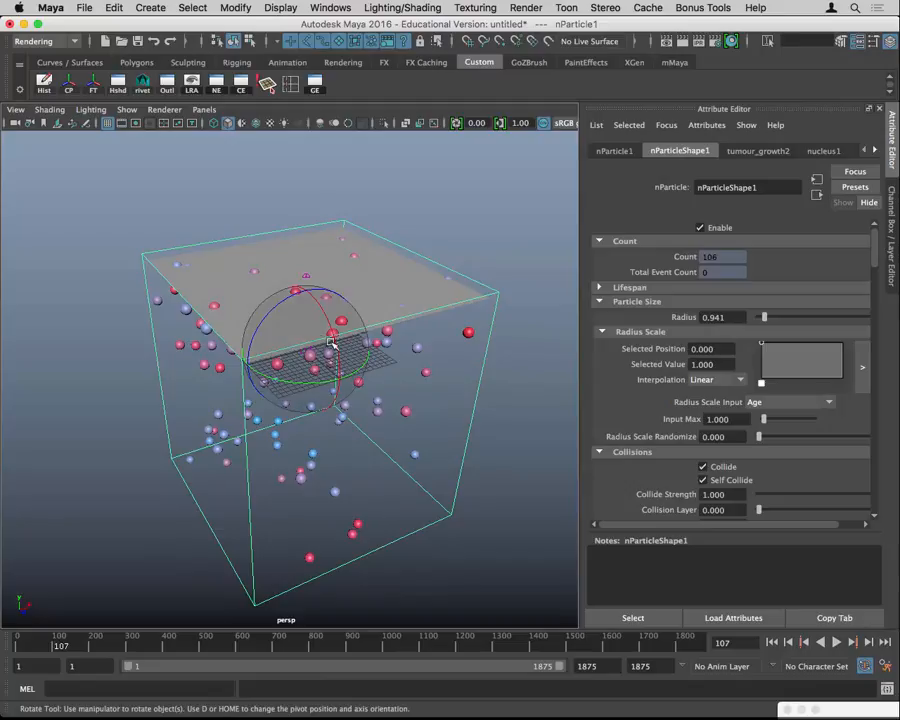
- Select the nParticles first and the plane second, and open the Goal options for them
{"action": "left_click", "coordinate": [363, 277]}
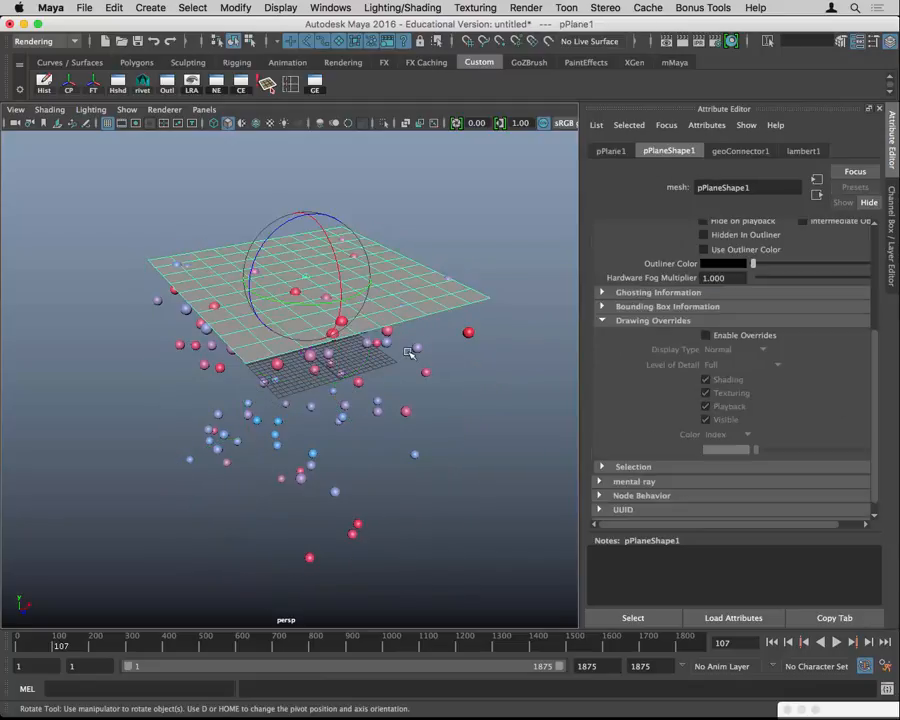
{"action": "left_click_drag", "start_coordinate": [430, 374], "coordinate": [404, 412]}
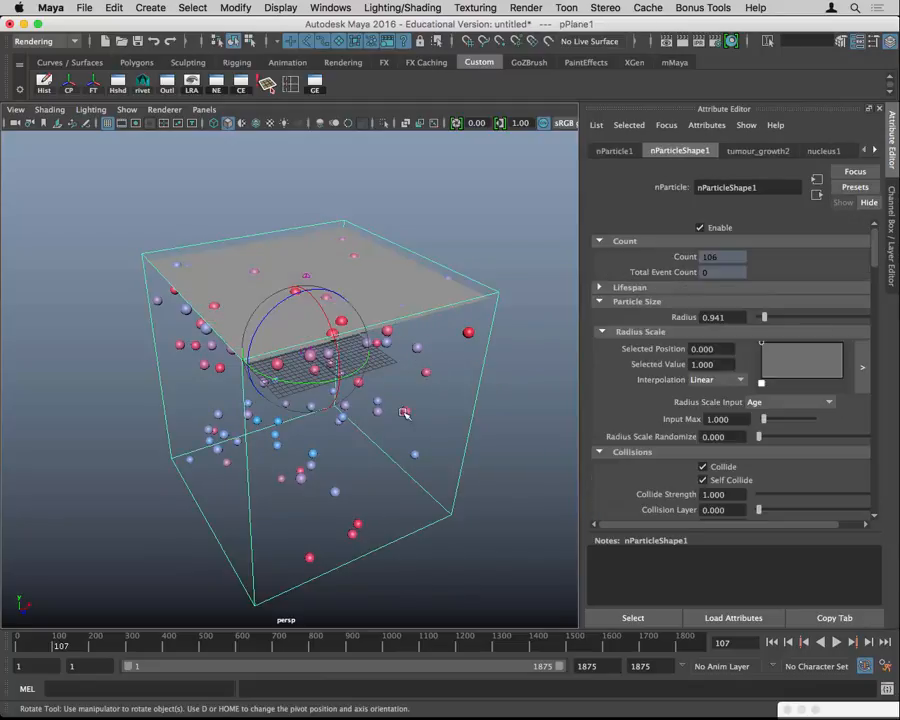
{"action": "left_click", "coordinate": [384, 285]}
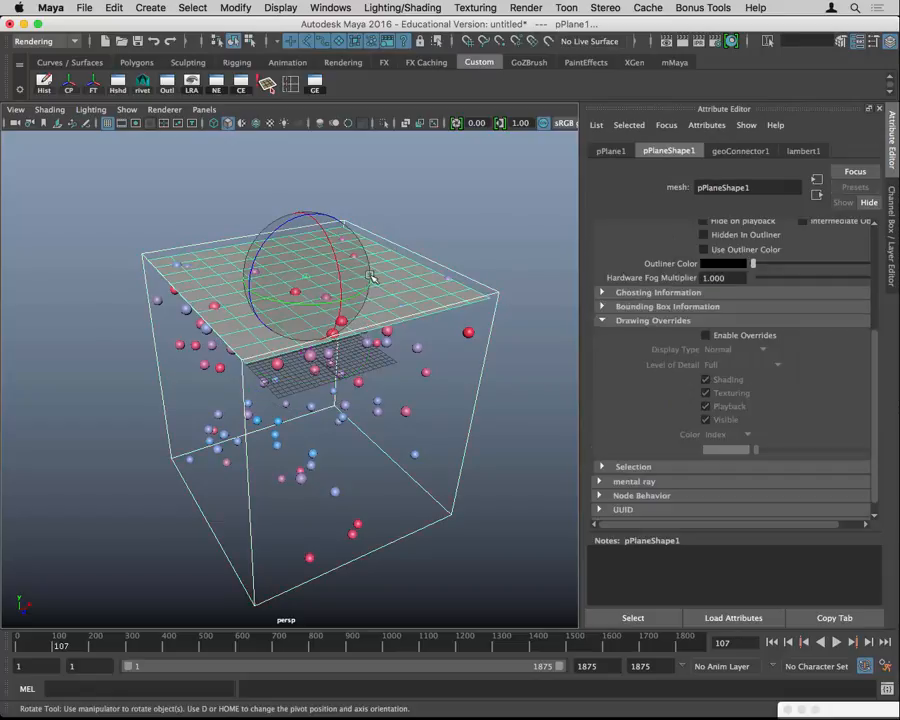
{"action": "key", "text": "space"}
{"action": "left_click", "coordinate": [170, 373]}
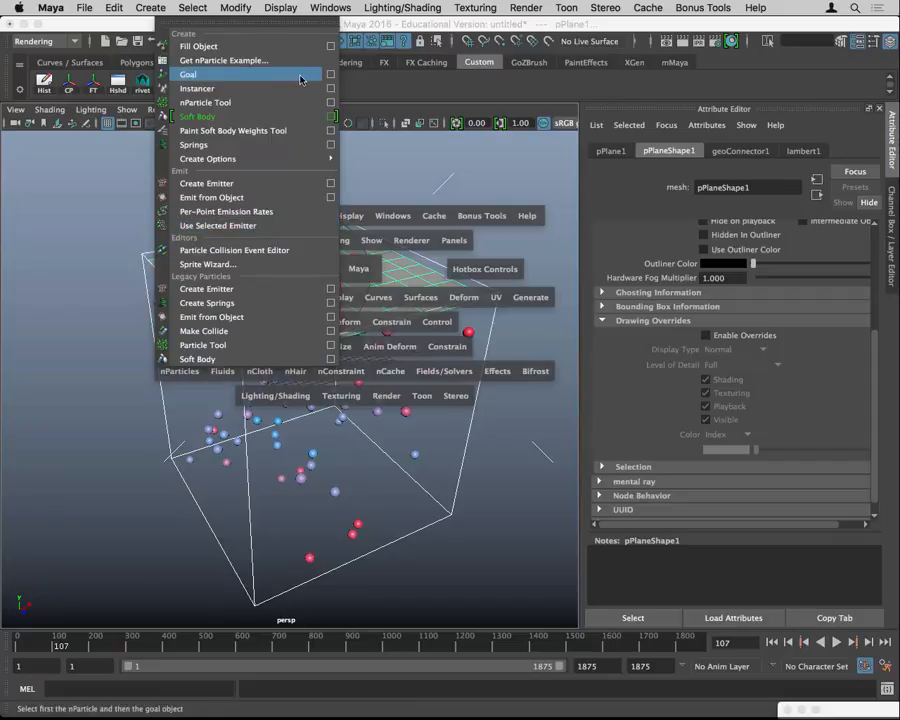
{"action": "left_click", "coordinate": [331, 76]}
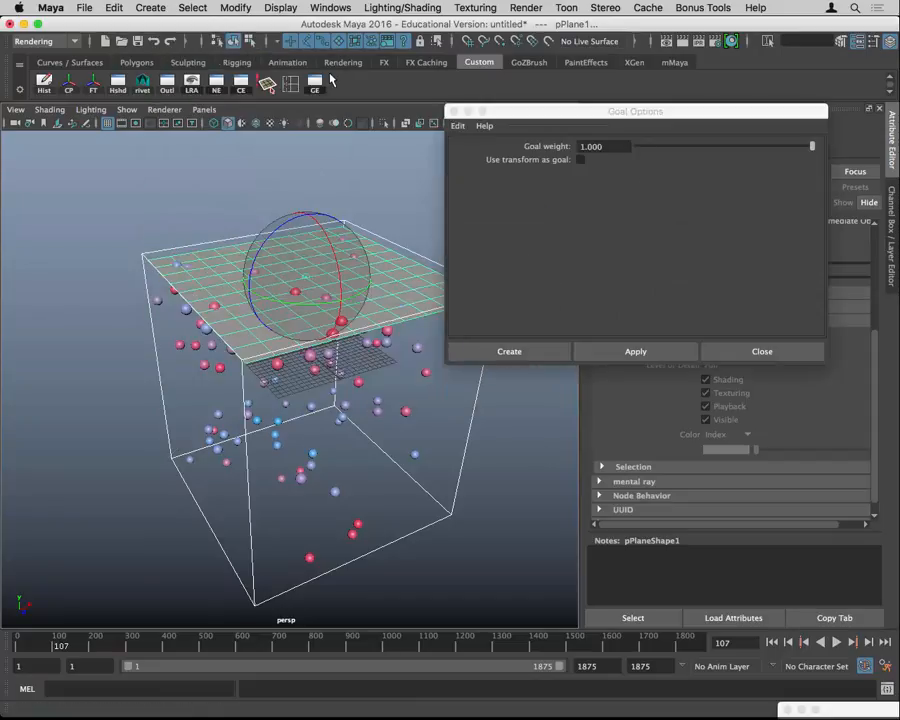
{"action": "left_click_drag", "start_coordinate": [505, 111], "coordinate": [447, 91]}
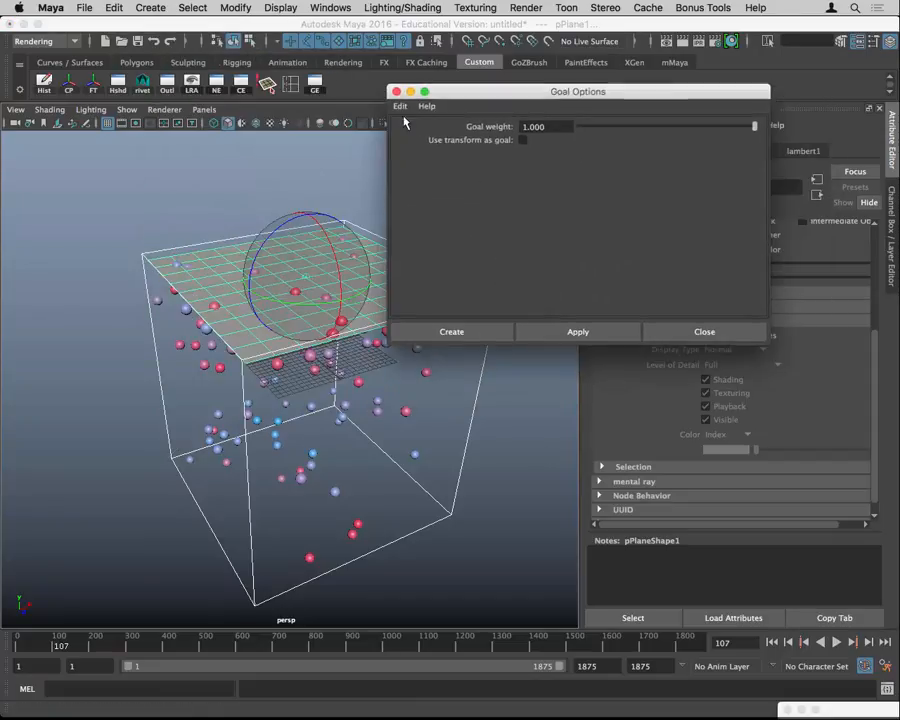
- Reset the Goal options, set the goal weight to 1 and create the goal
{"action": "left_click", "coordinate": [400, 106]}
{"action": "left_click", "coordinate": [407, 136]}
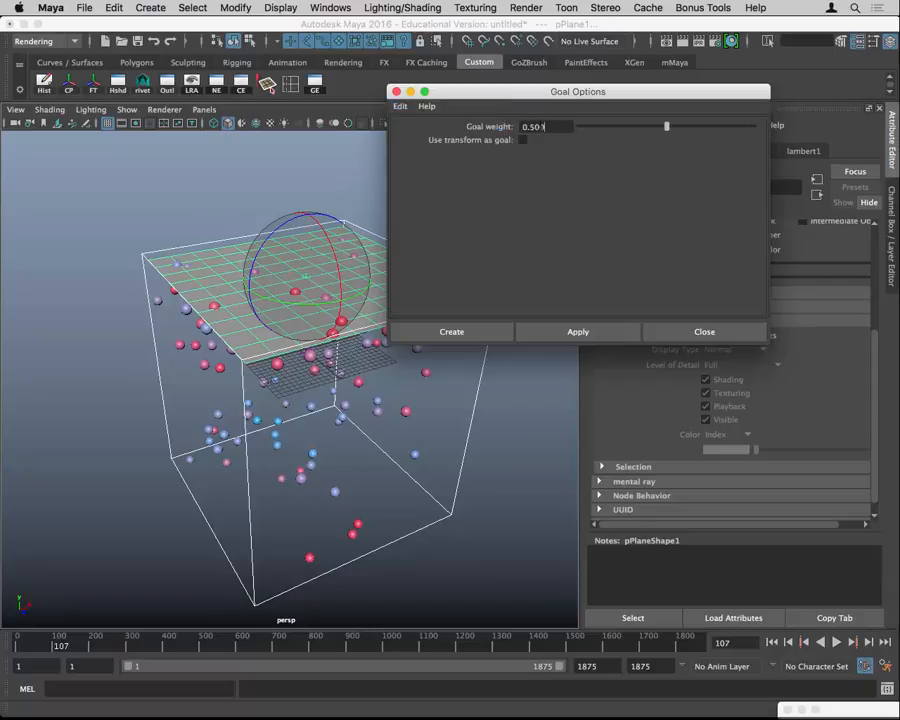
{"action": "double_click", "coordinate": [539, 127]}
{"action": "left_click", "coordinate": [538, 127]}
{"action": "double_click", "coordinate": [538, 127]}
{"action": "type", "text": "1"}
{"action": "key", "text": "Return"}
{"action": "left_click", "coordinate": [466, 333]}
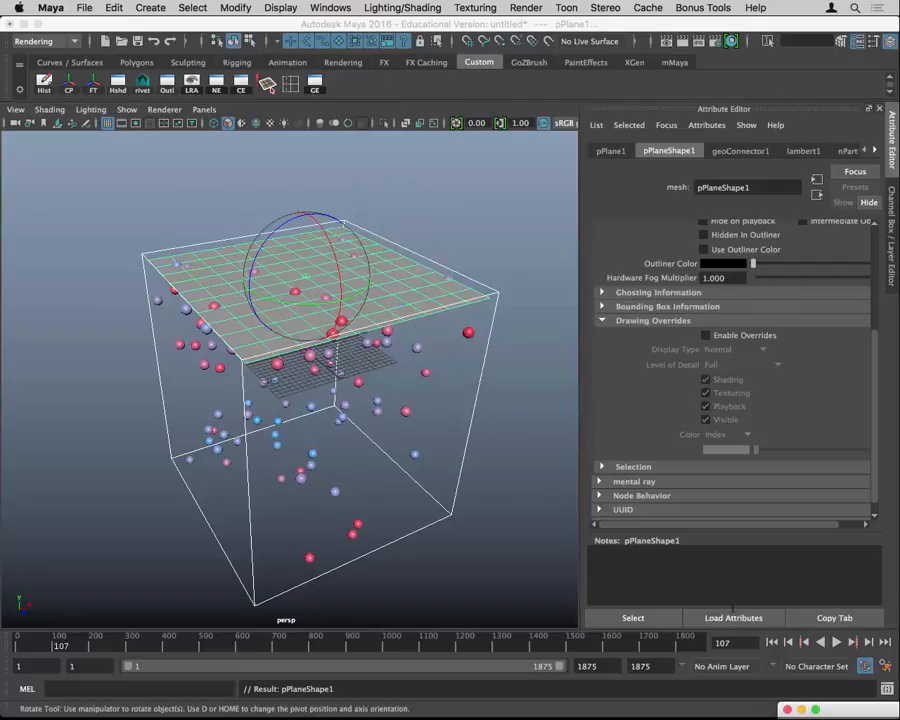
- Replay the simulation from the first frame to about frame 139 to examine how the particles follow the goal plane
{"action": "left_click", "coordinate": [772, 642]}
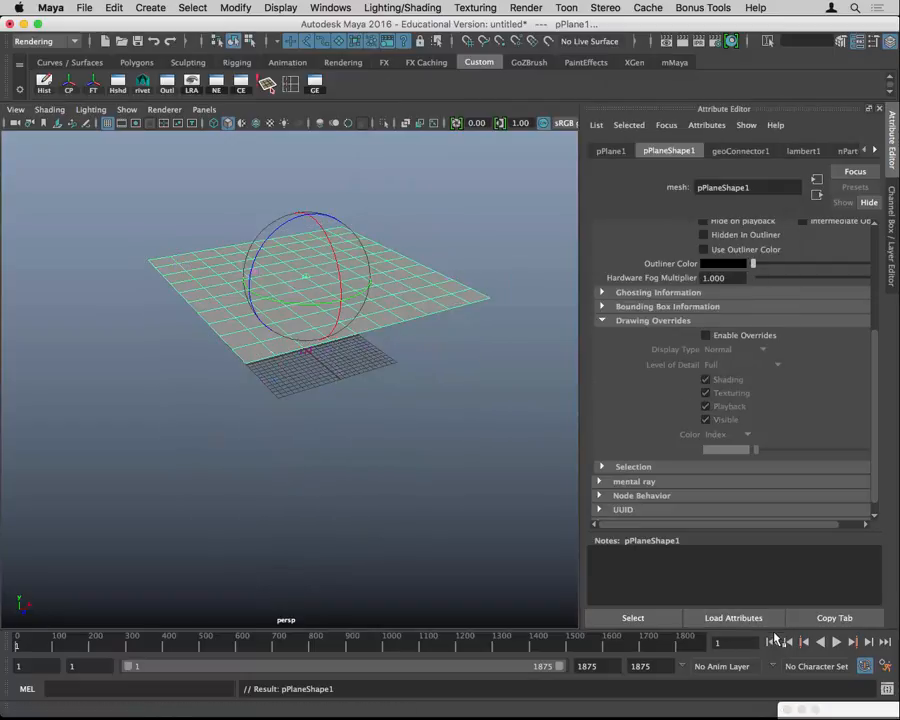
{"action": "left_click_drag", "start_coordinate": [420, 388], "coordinate": [436, 414], "text": "alt"}
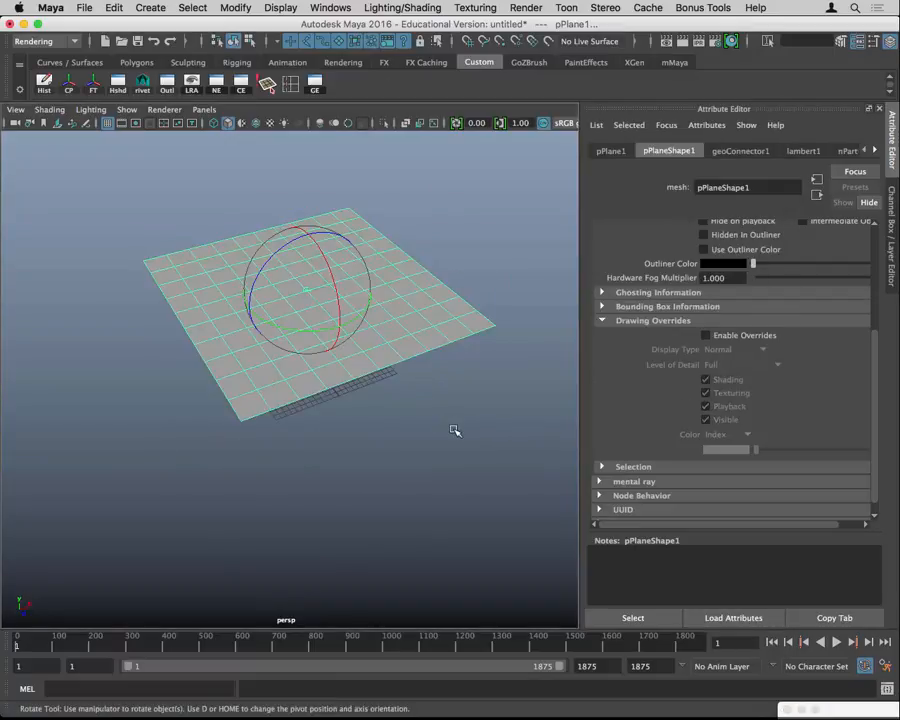
{"action": "left_click", "coordinate": [836, 642]}
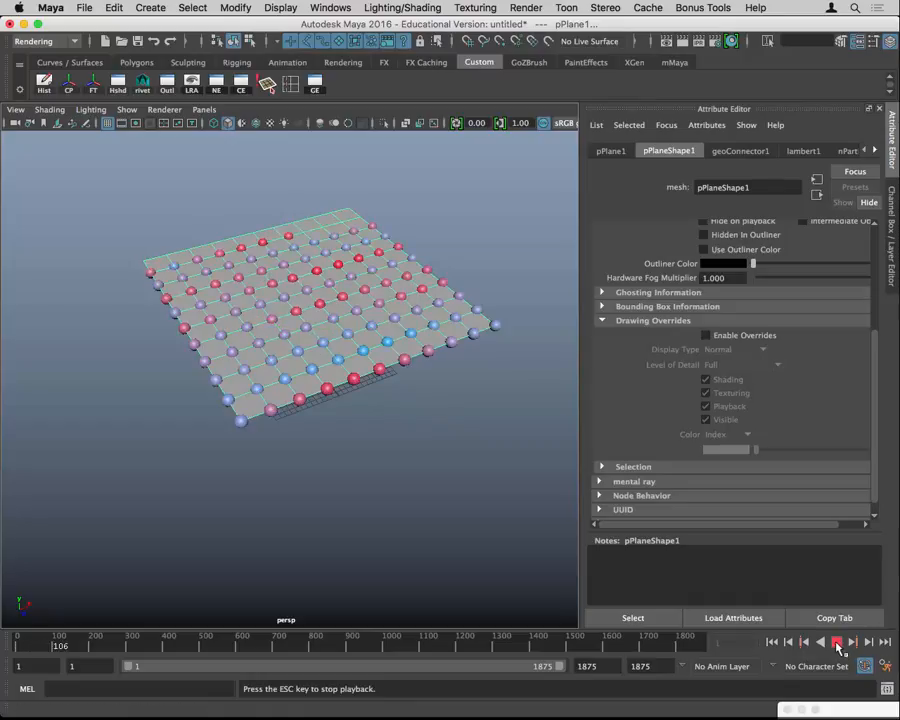
{"action": "left_click", "coordinate": [836, 642]}
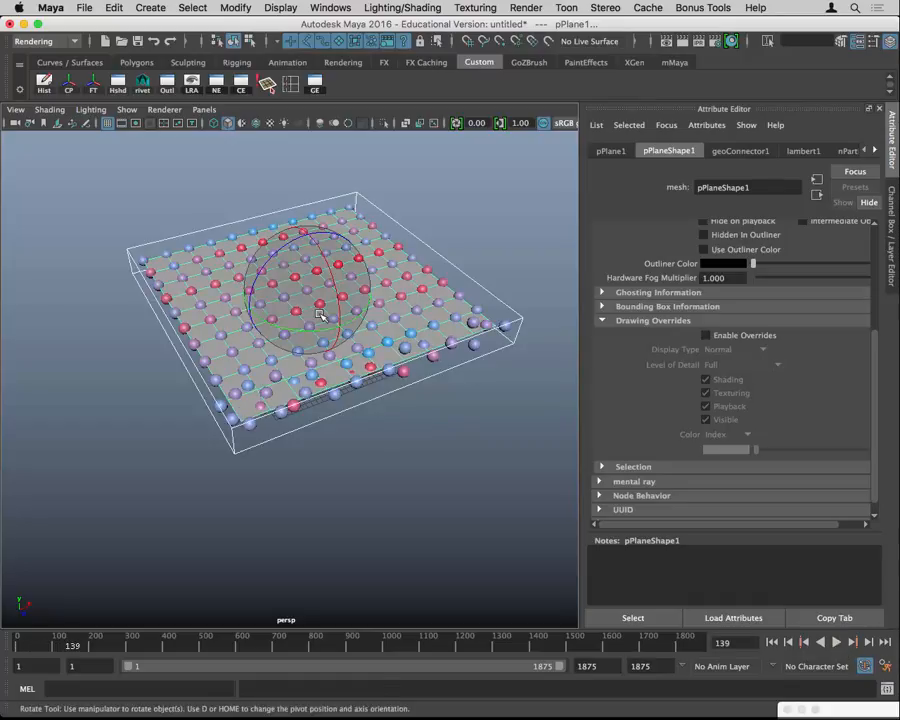
- Replay the simulation again from the first frame to about frame 536 and examine how the particles crowd on the plane
{"action": "left_click", "coordinate": [772, 642]}
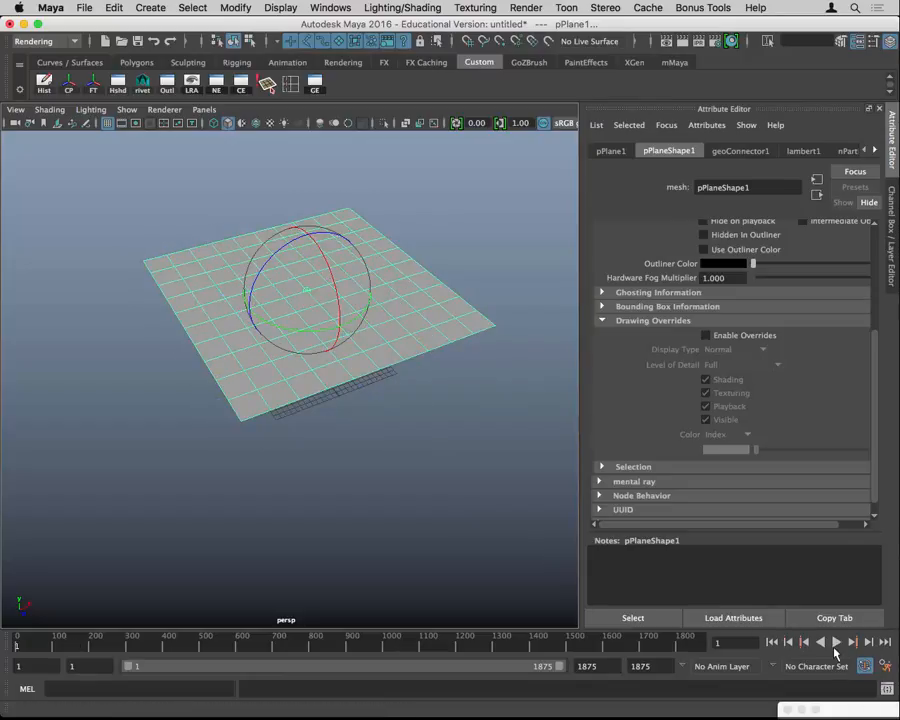
{"action": "left_click", "coordinate": [836, 642]}
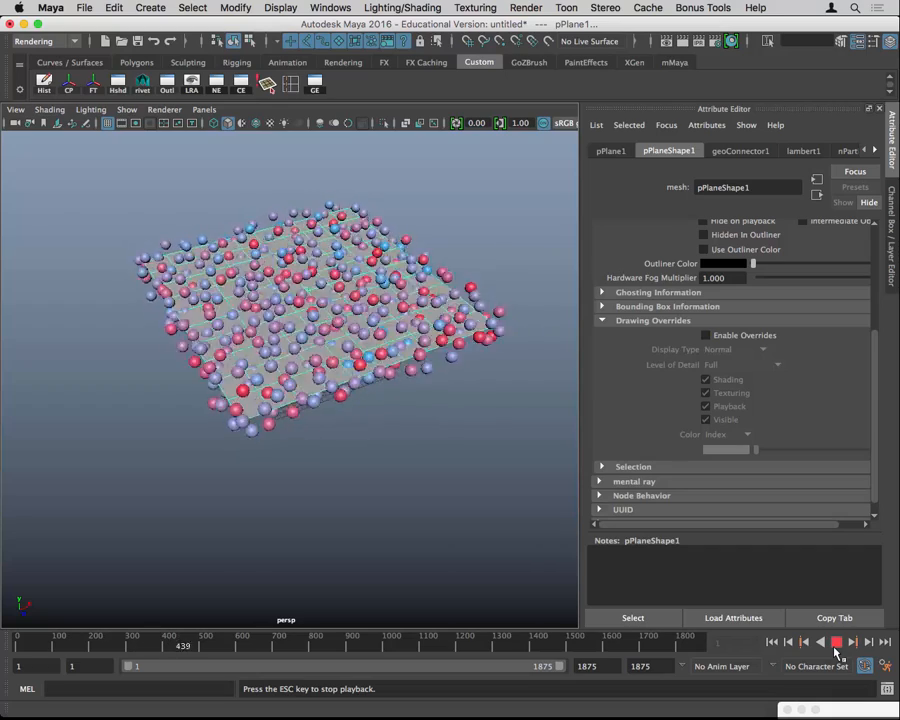
{"action": "left_click", "coordinate": [835, 645]}
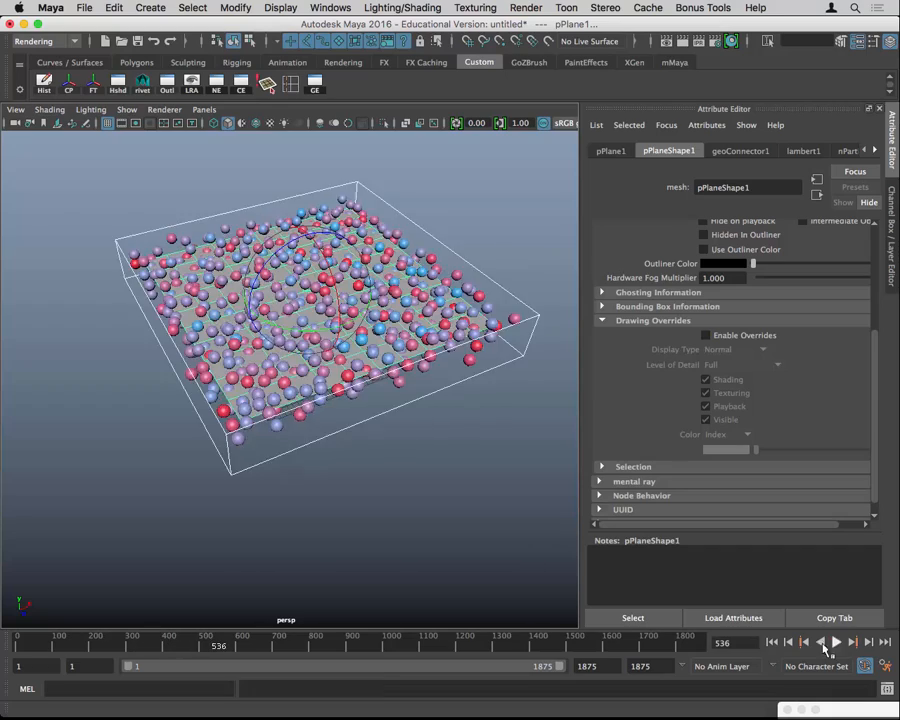
{"action": "mouse_move", "coordinate": [336, 444]}
{"action": "left_mouse_down", "text": "alt"}
{"action": "mouse_move", "coordinate": [372, 430]}
{"action": "mouse_move", "coordinate": [408, 372]}
{"action": "mouse_move", "coordinate": [355, 434]}
{"action": "mouse_move", "coordinate": [348, 426]}
{"action": "mouse_move", "coordinate": [301, 452]}
{"action": "mouse_move", "coordinate": [327, 438]}
{"action": "mouse_move", "coordinate": [345, 452]}
{"action": "left_mouse_up", "text": "alt"}
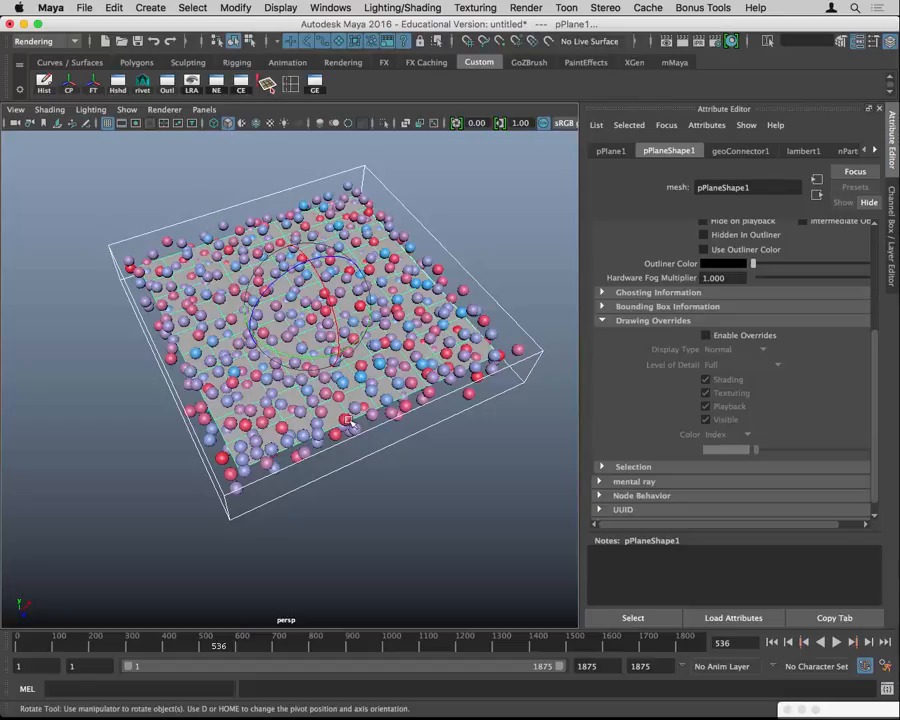
- Select the nParticles and turn off Self Collide in their collision attributes
{"action": "left_click", "coordinate": [467, 453]}
{"action": "key", "text": "w"}
{"action": "left_click", "coordinate": [243, 492]}
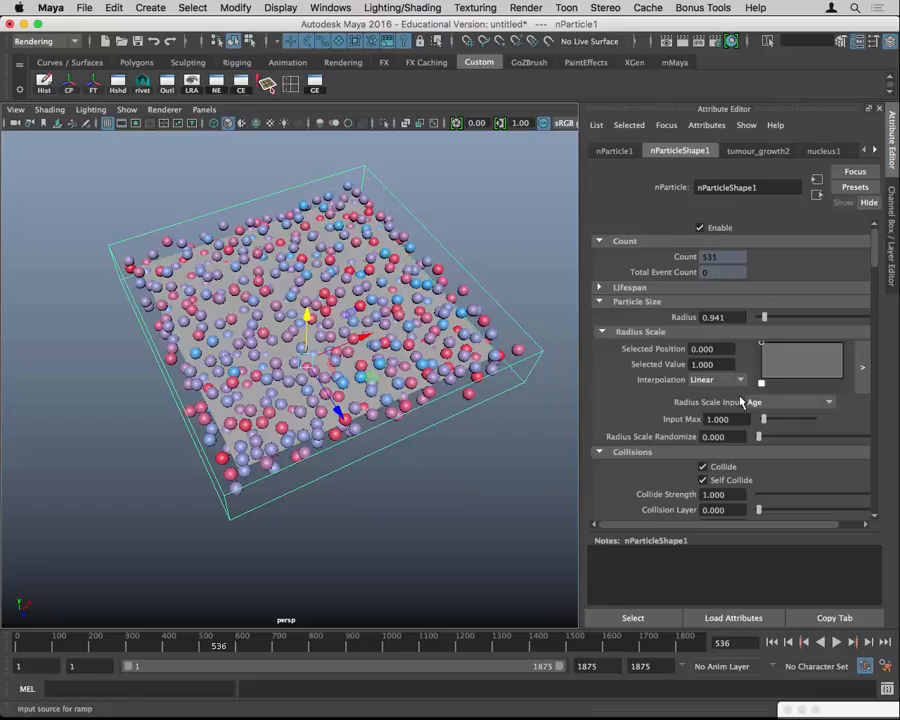
{"action": "scroll", "coordinate": [741, 401], "scroll_direction": "down", "scroll_amount": 5}
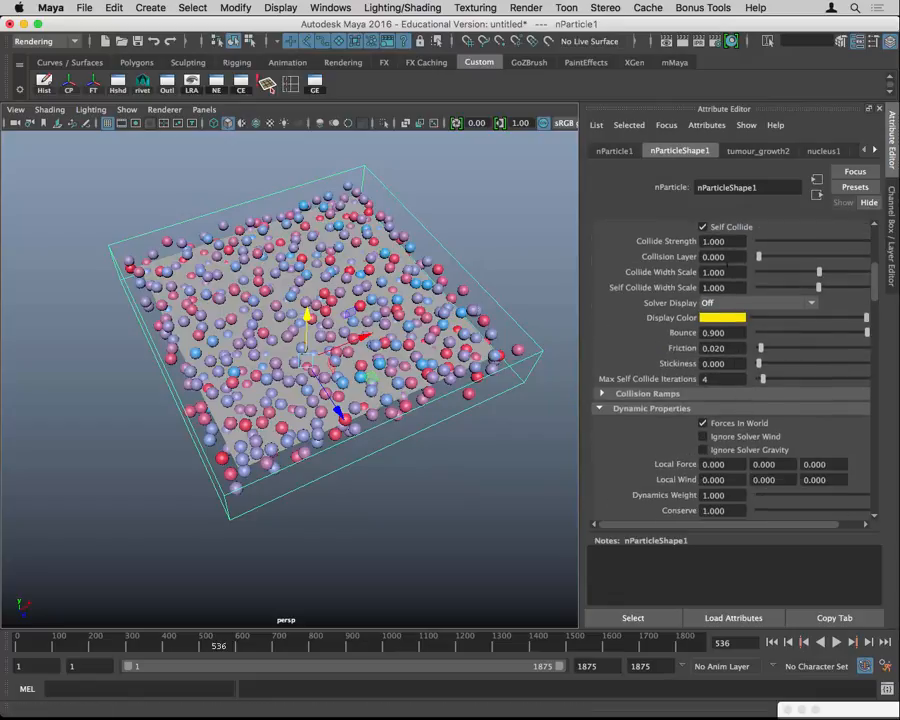
{"action": "left_click", "coordinate": [723, 229]}
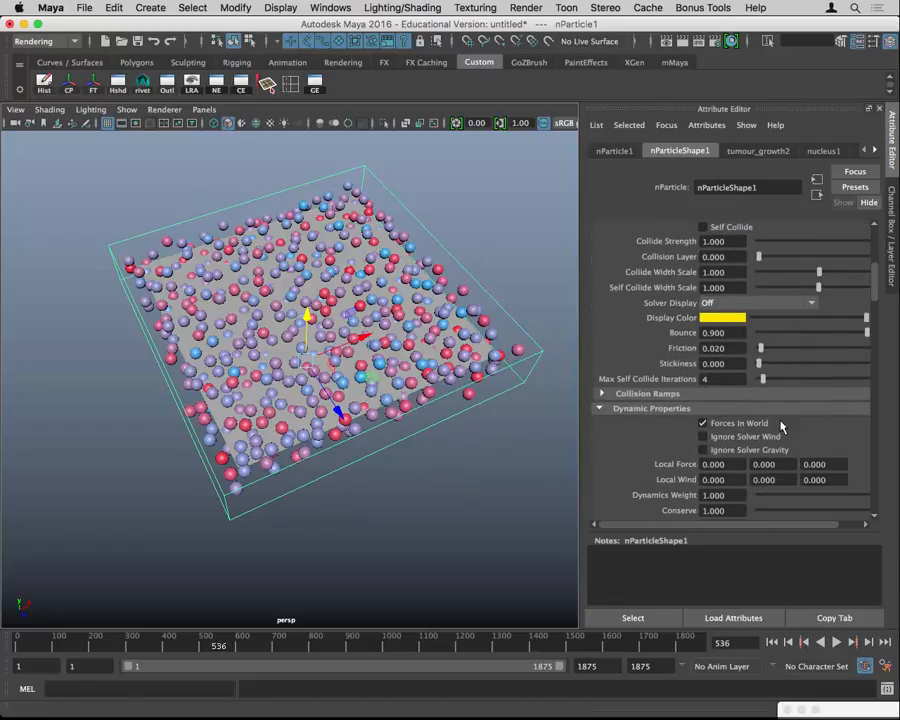
- Replay the simulation from the first frame to about frame 375 to examine the particles without self-collision
{"action": "left_click", "coordinate": [772, 642]}
{"action": "left_click", "coordinate": [836, 642]}
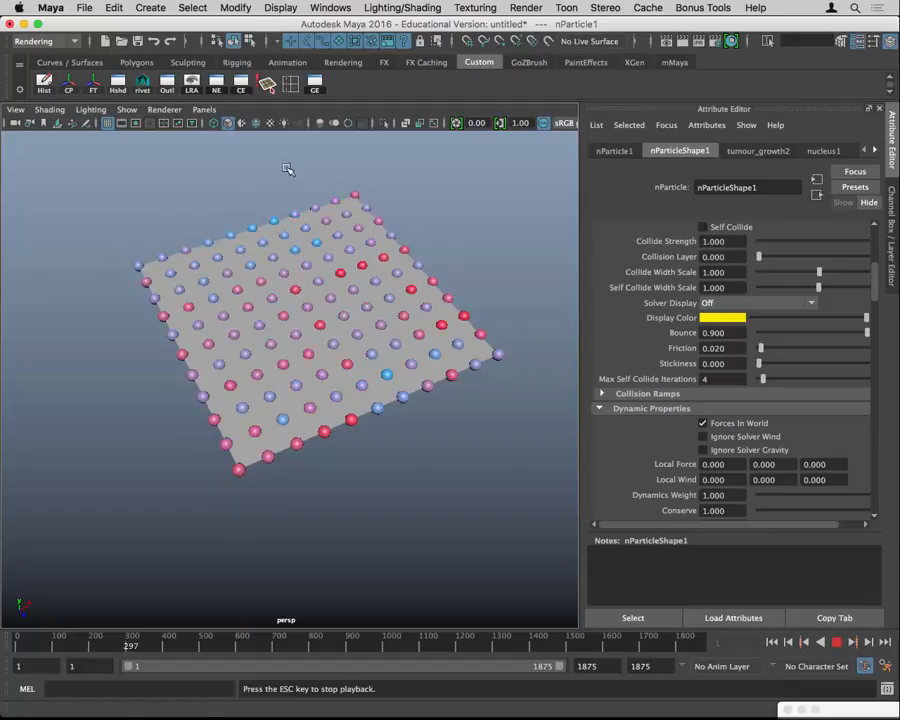
{"action": "left_click", "coordinate": [836, 642]}
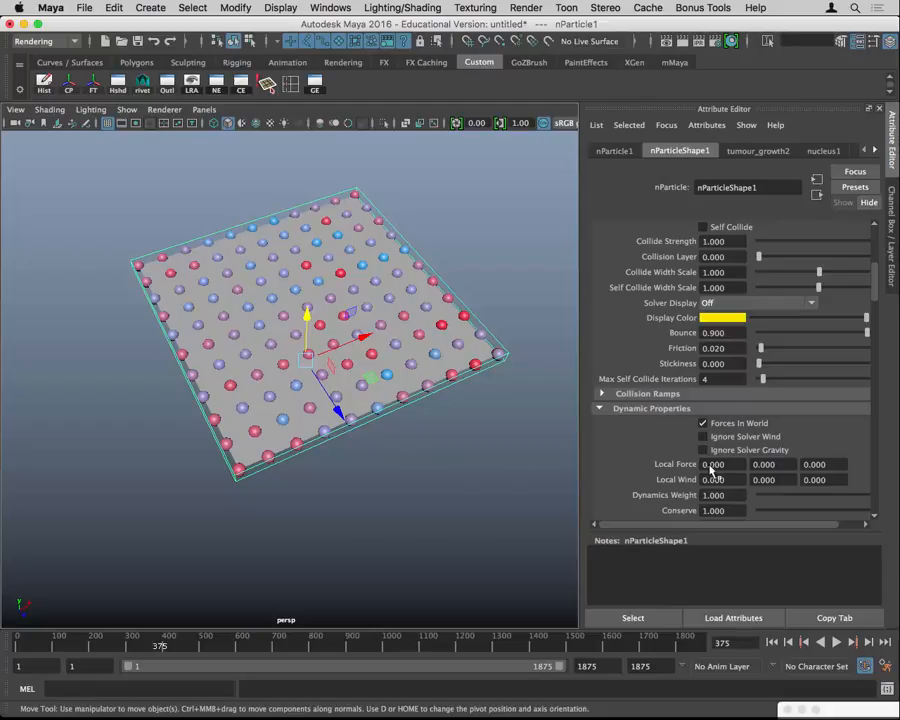
- Set the nParticles' Max Count to 100 in the emission attributes, undoing any accidental deletion of the particles
{"action": "mouse_move", "coordinate": [878, 296]}
{"action": "left_mouse_down"}
{"action": "mouse_move", "coordinate": [890, 383]}
{"action": "mouse_move", "coordinate": [868, 373]}
{"action": "left_mouse_up"}
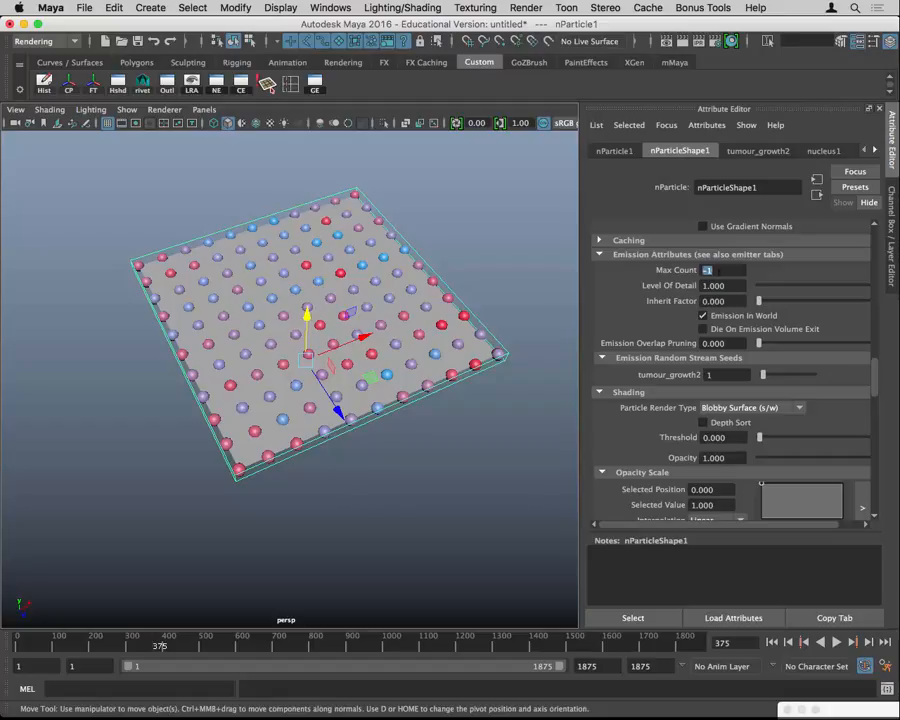
{"action": "key", "text": "Delete"}
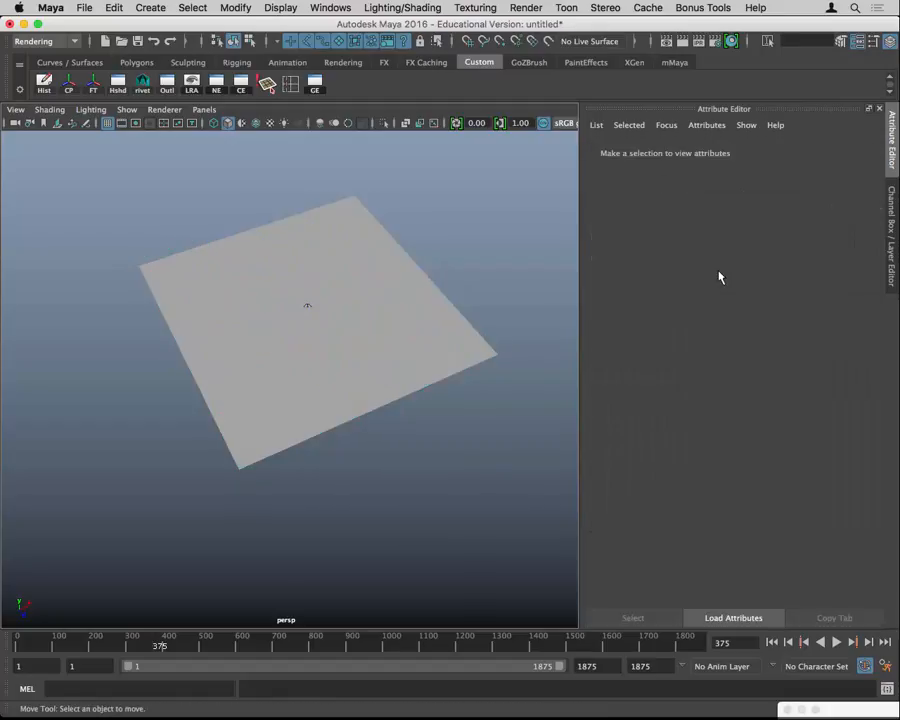
{"action": "key", "text": "ctrl+z"}
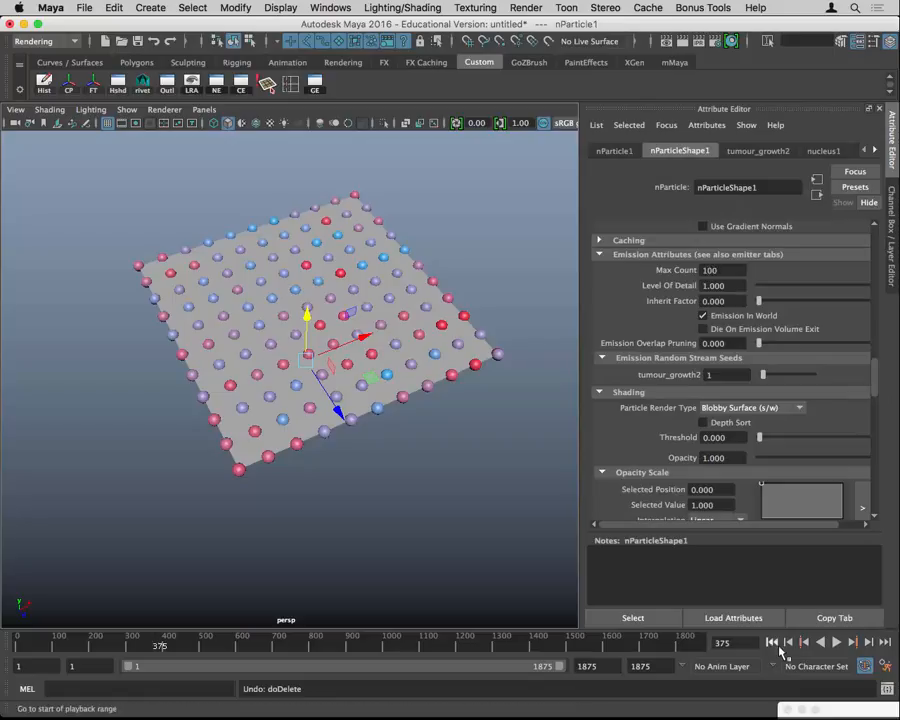
- Replay the simulation from the first frame to about frame 161 to examine the effect of the particle count limit
{"action": "left_click", "coordinate": [772, 642]}
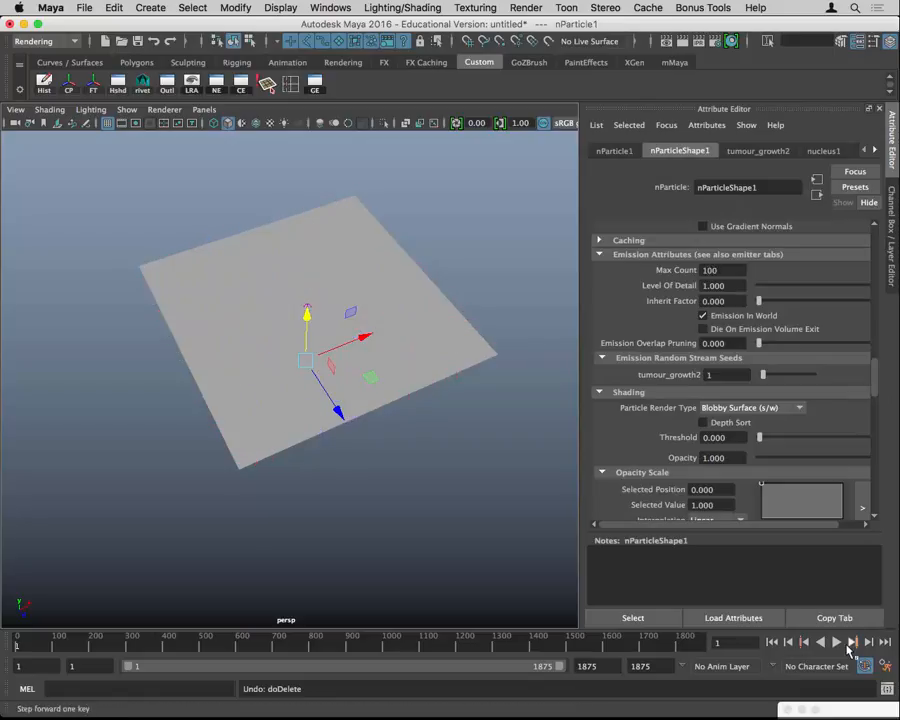
{"action": "left_click", "coordinate": [836, 642]}
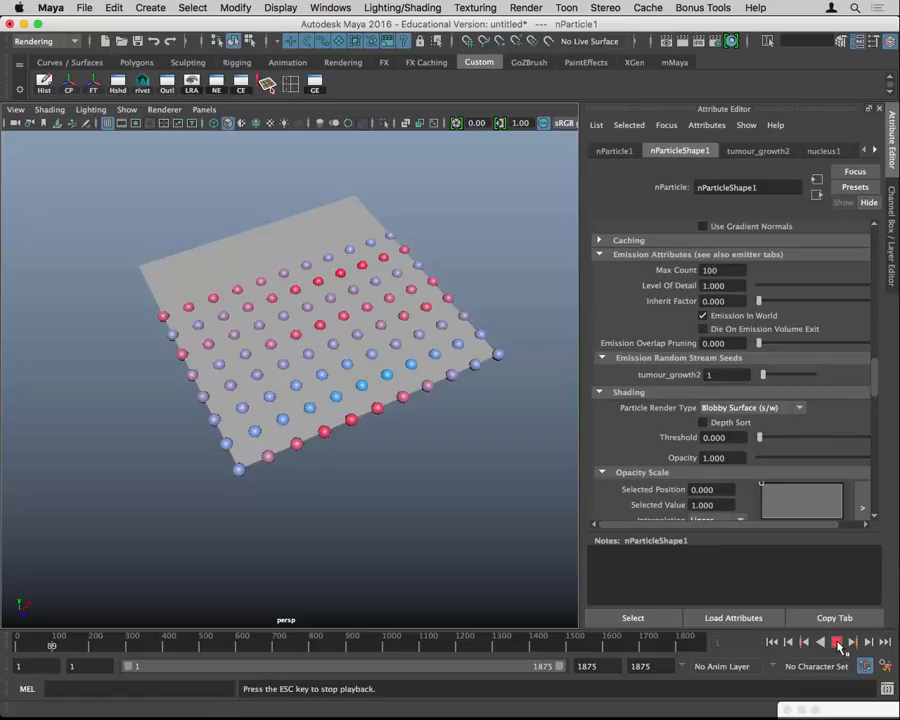
{"action": "left_click", "coordinate": [837, 643]}
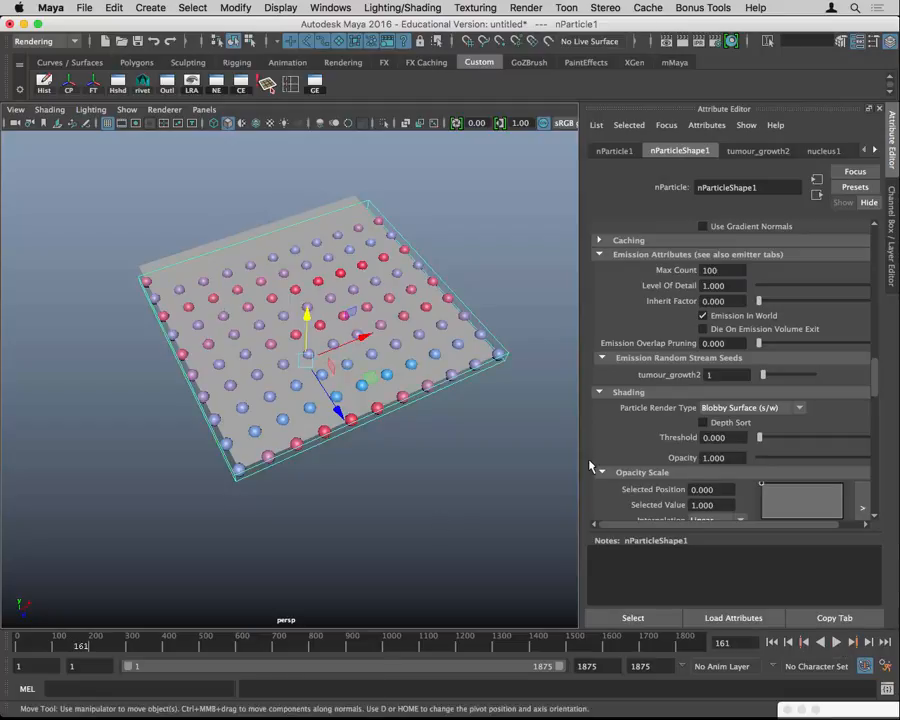
- Look through the nParticle shape attributes from the collision settings down to the per-particle array attributes
{"action": "scroll", "coordinate": [753, 463], "scroll_direction": "up", "scroll_amount": 15}
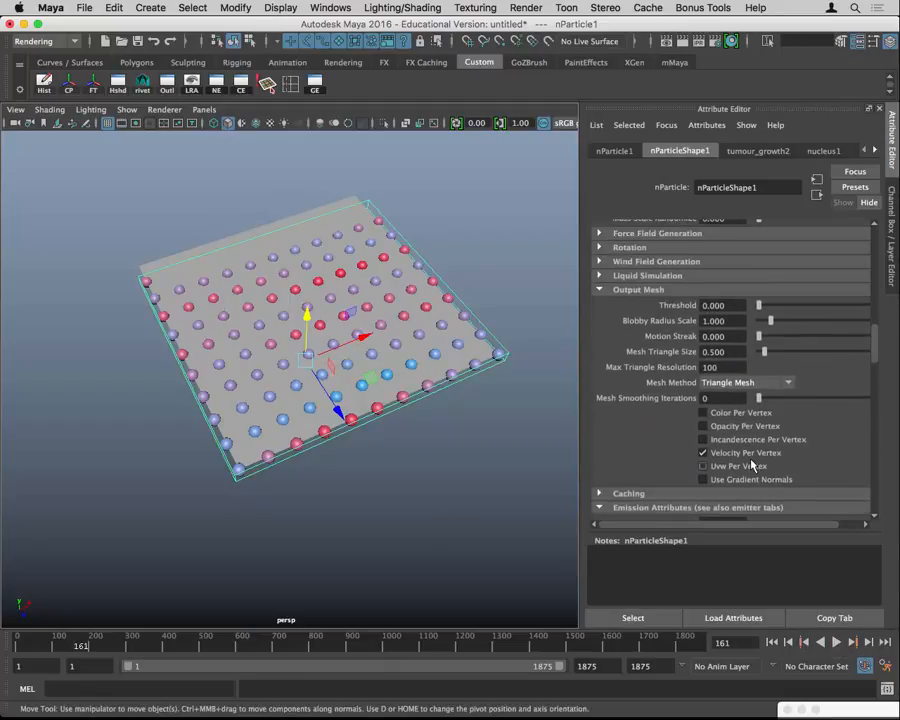
{"action": "scroll", "coordinate": [753, 463], "scroll_direction": "up", "scroll_amount": 10}
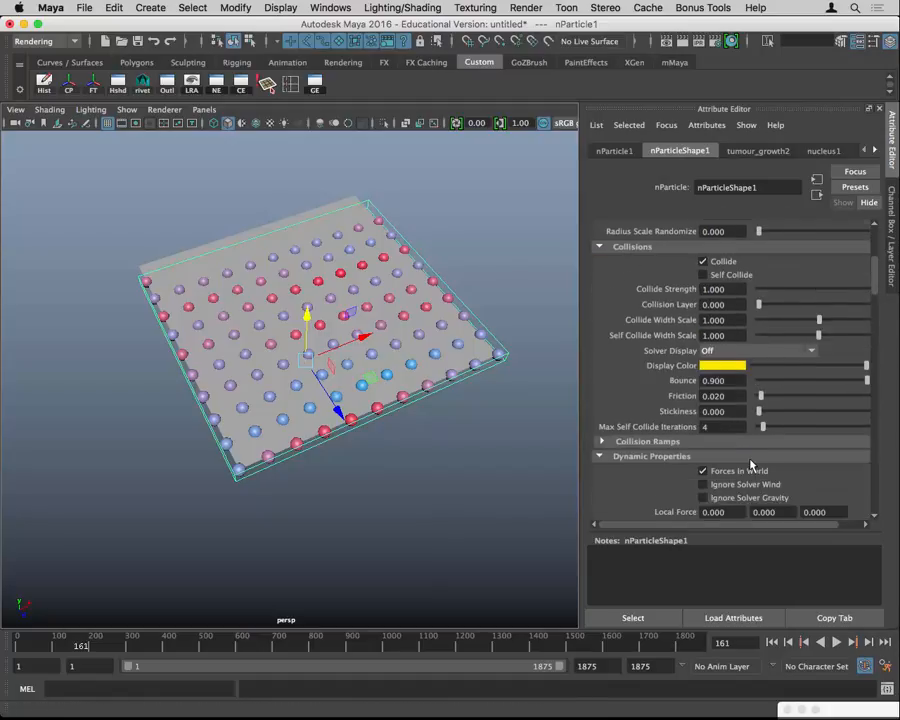
{"action": "scroll", "coordinate": [751, 466], "scroll_direction": "down", "scroll_amount": 20}
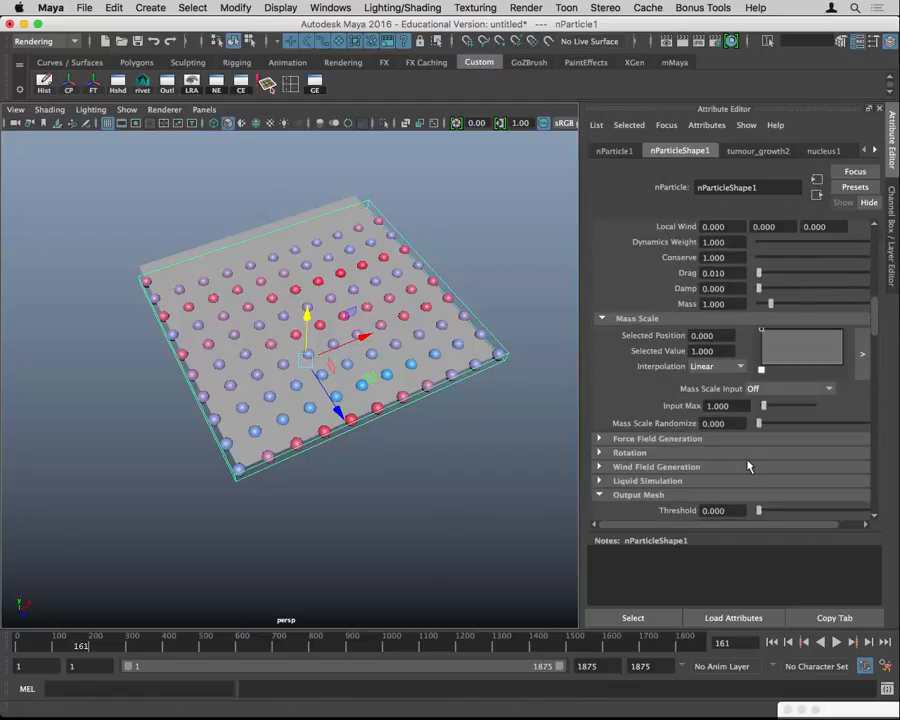
{"action": "scroll", "coordinate": [748, 465], "scroll_direction": "down", "scroll_amount": 20}
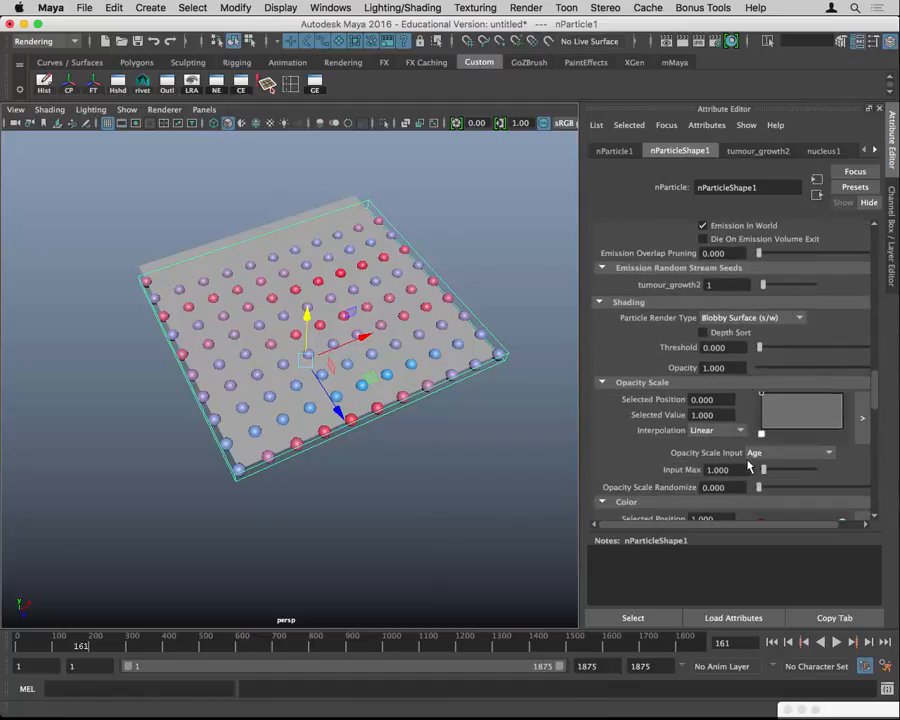
{"action": "scroll", "coordinate": [748, 465], "scroll_direction": "down", "scroll_amount": 5}
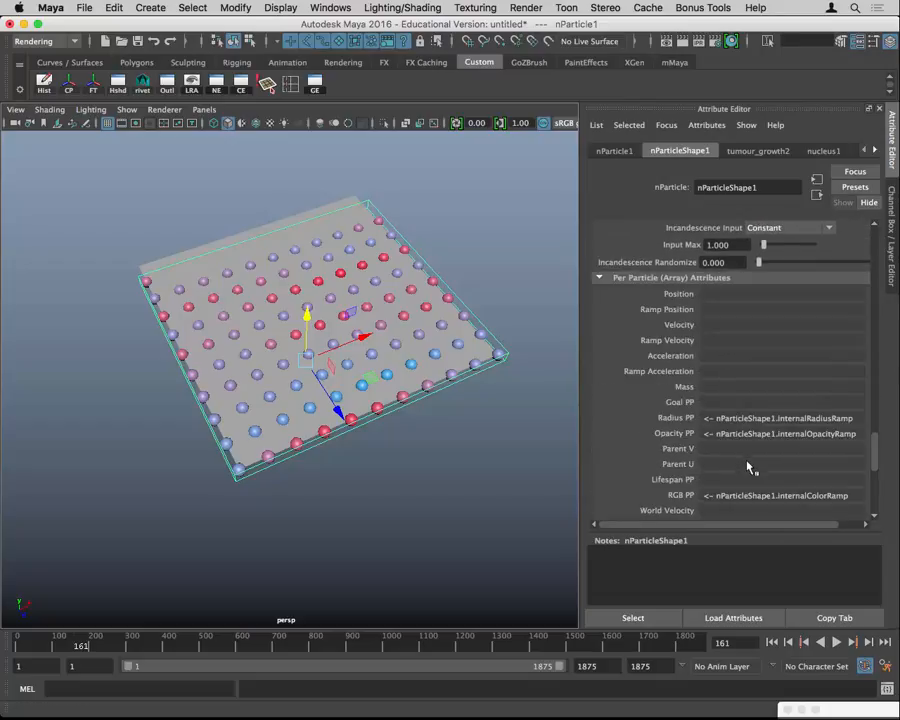
{"action": "scroll", "coordinate": [748, 466], "scroll_direction": "down", "scroll_amount": 5}
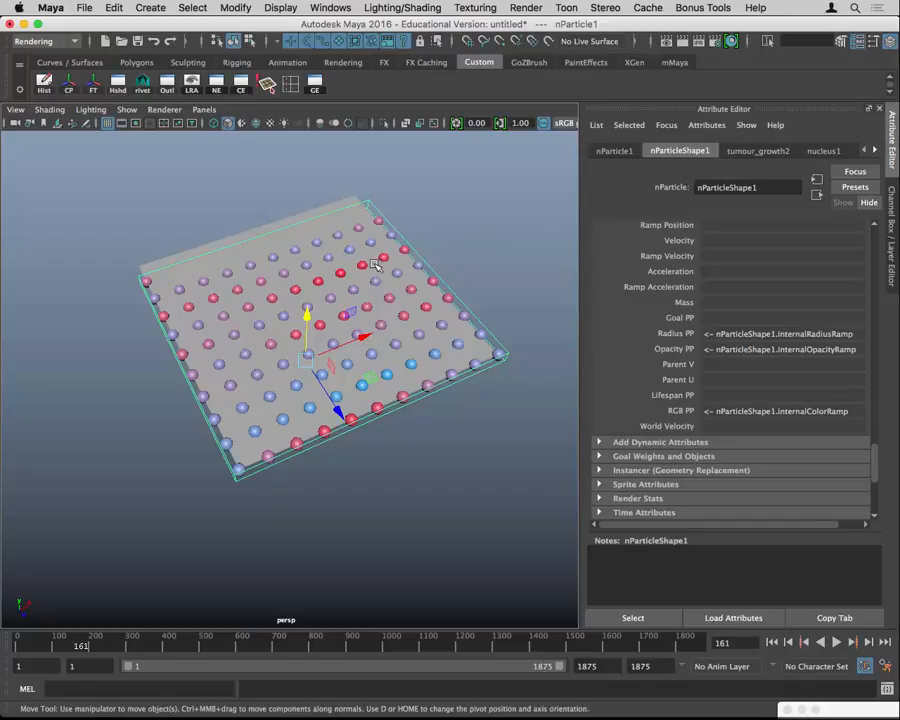
- Select the plane, reopen the Goal options to review the goal weight setting, and close them without creating a goal
{"action": "left_click", "coordinate": [405, 238]}
{"action": "key", "text": "space"}
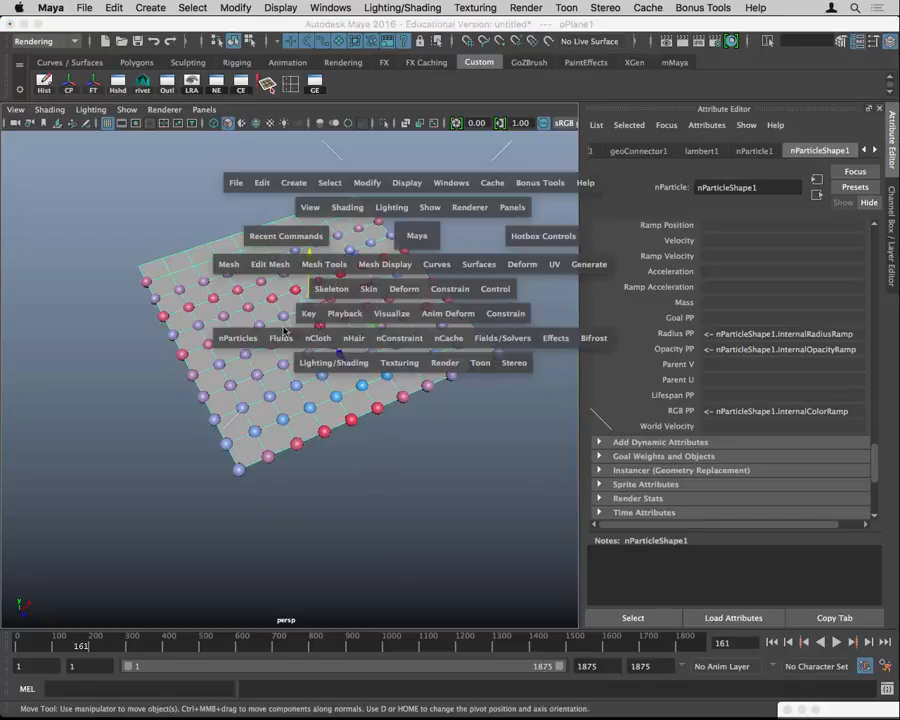
{"action": "left_click_drag", "start_coordinate": [238, 338], "coordinate": [388, 405]}
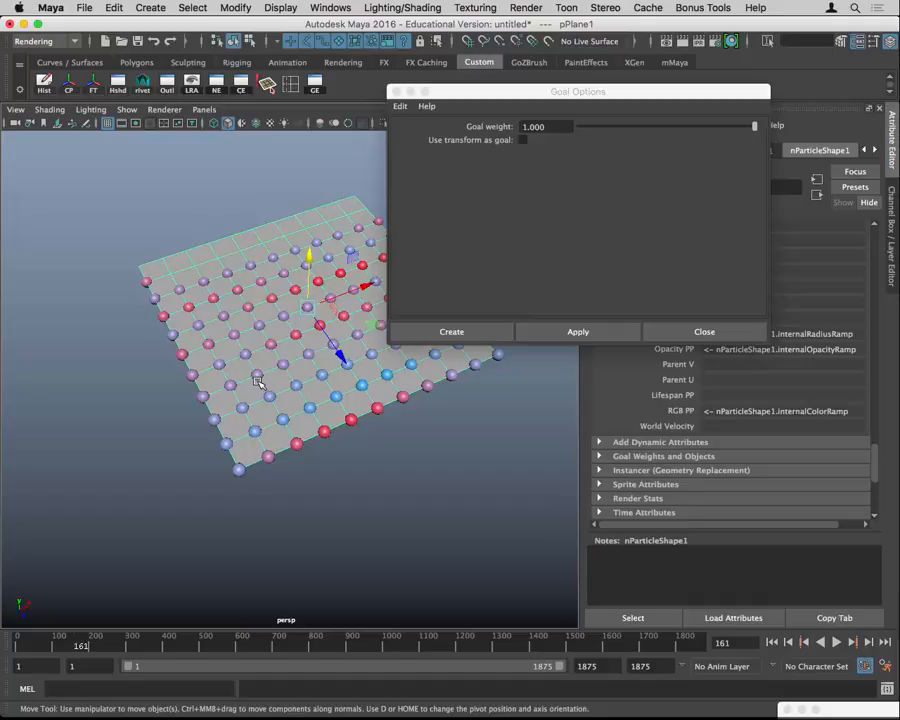
{"action": "left_click", "coordinate": [708, 331]}
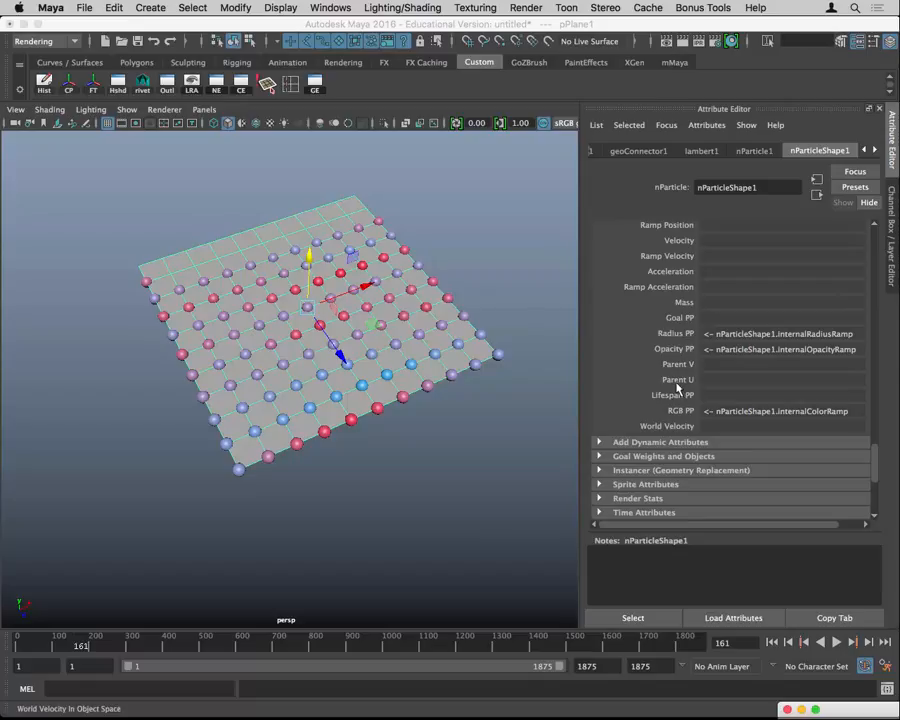
- Add the goalU and goalV particle attributes to the nParticle shape through the general dynamic attributes
{"action": "left_click", "coordinate": [600, 443]}
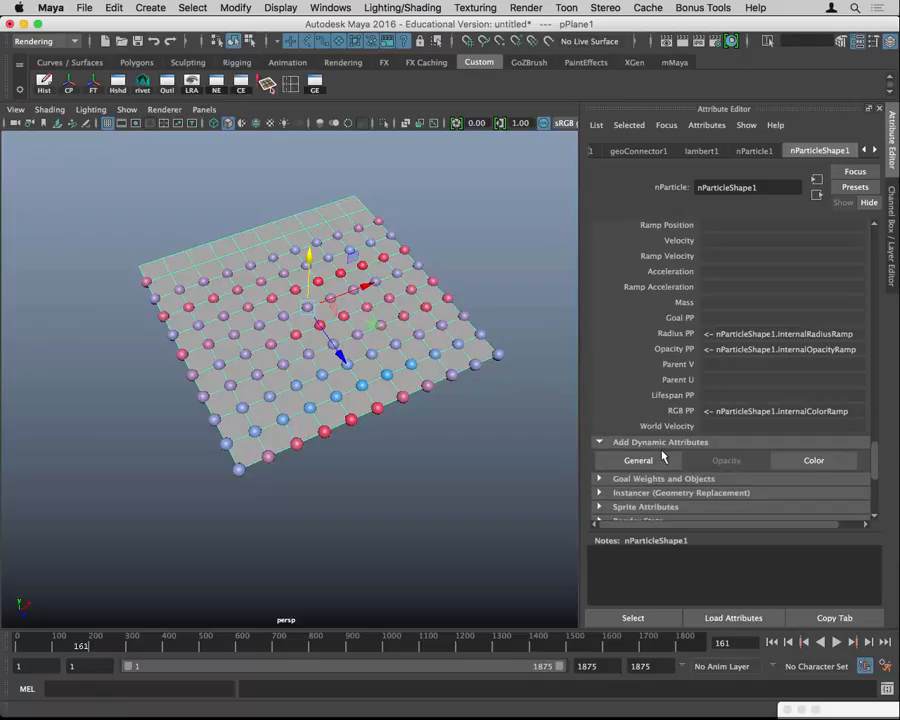
{"action": "scroll", "coordinate": [667, 376], "scroll_direction": "down", "scroll_amount": 3}
{"action": "scroll", "coordinate": [665, 262], "scroll_direction": "up", "scroll_amount": 6}
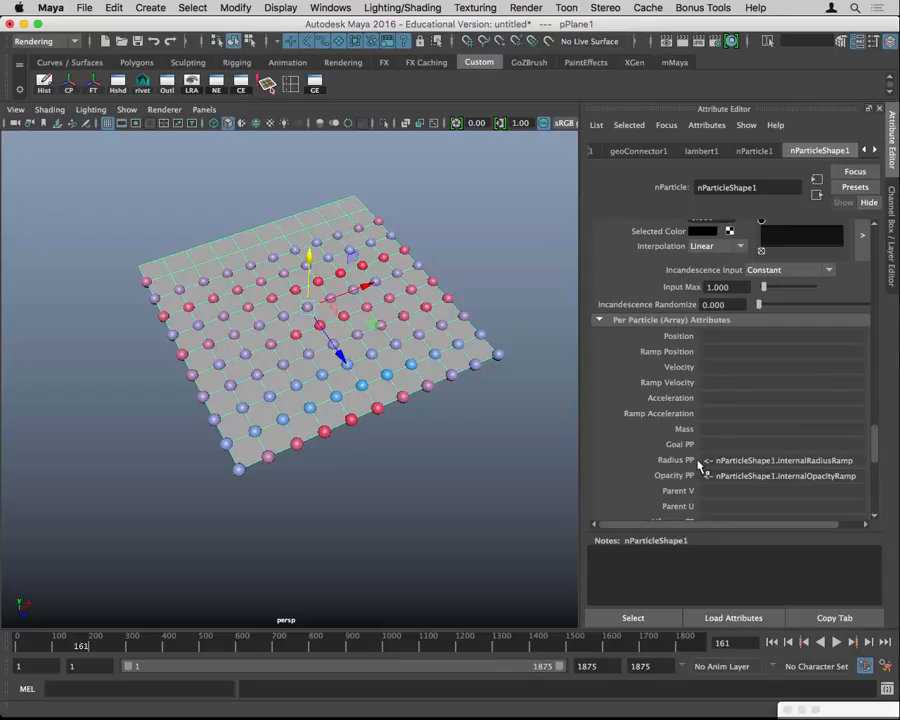
{"action": "scroll", "coordinate": [700, 465], "scroll_direction": "down", "scroll_amount": 4}
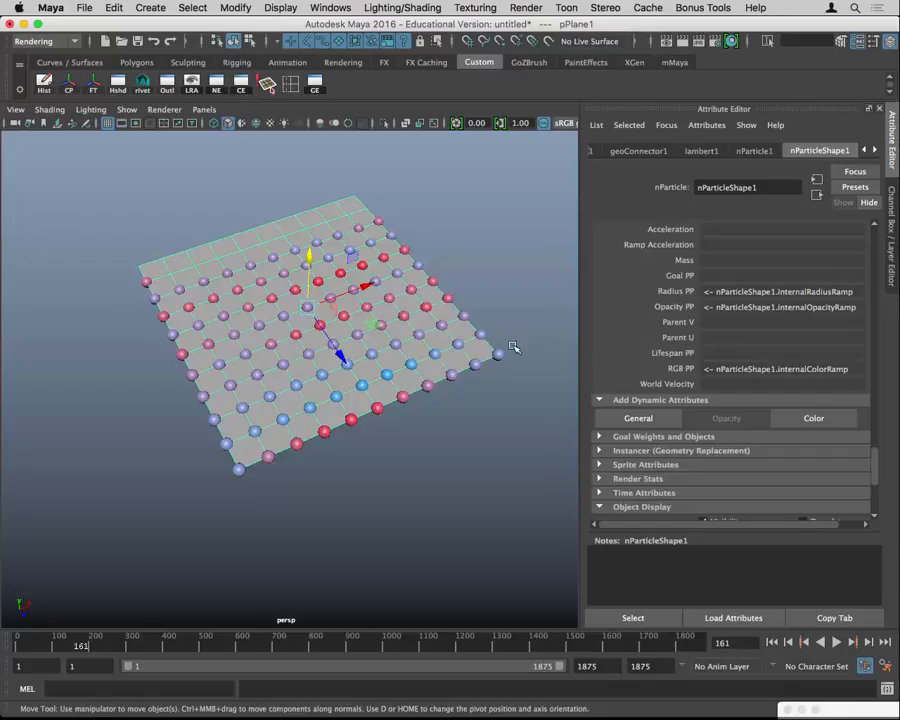
{"action": "left_click", "coordinate": [648, 418]}
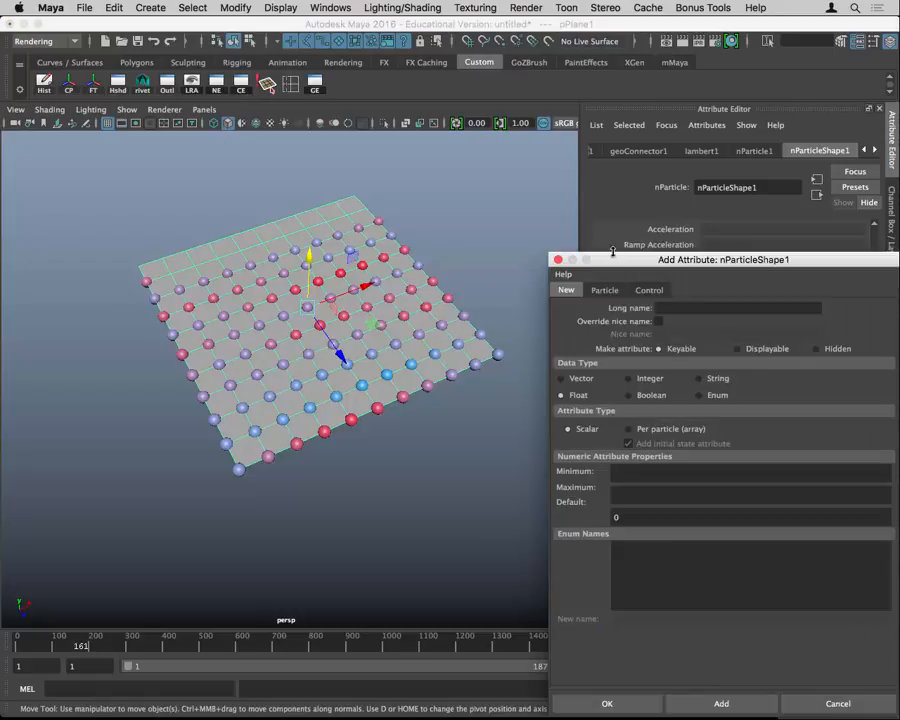
{"action": "left_click_drag", "start_coordinate": [619, 263], "coordinate": [220, 134]}
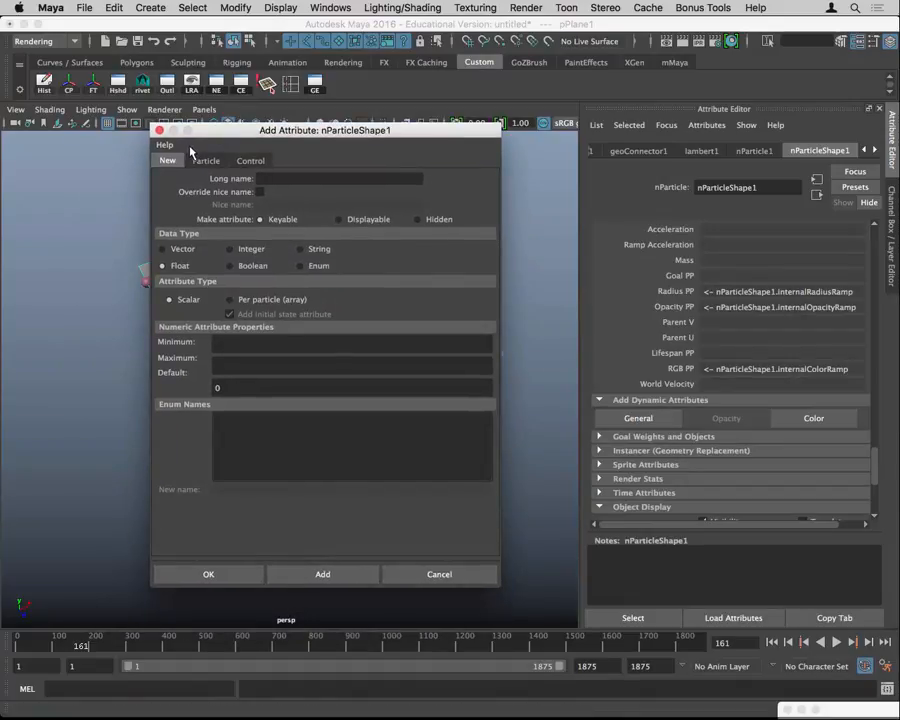
{"action": "left_click", "coordinate": [203, 161]}
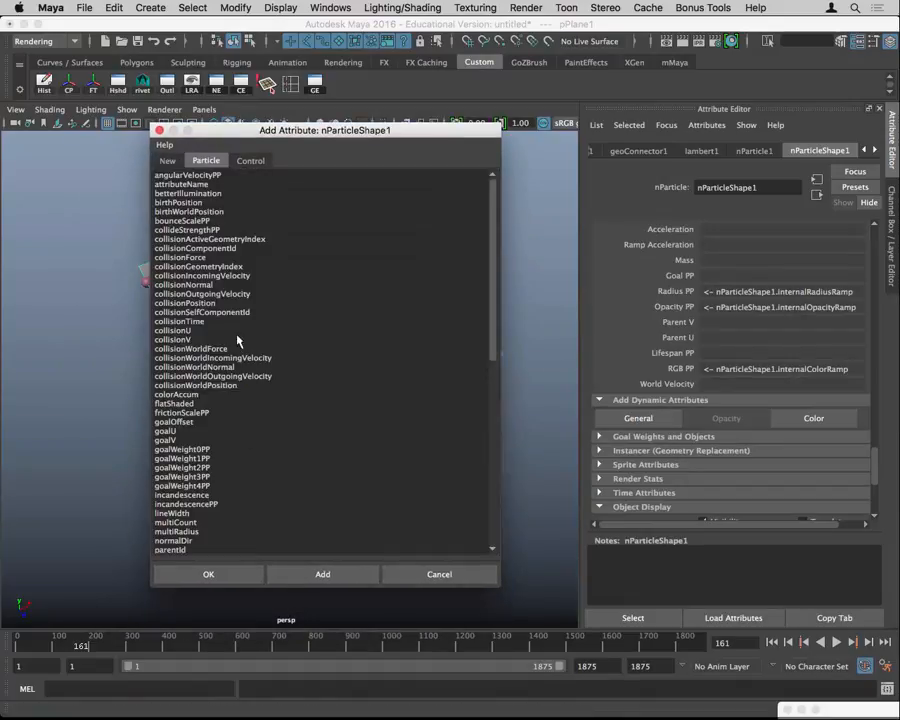
{"action": "scroll", "coordinate": [293, 407], "scroll_direction": "down", "scroll_amount": 15}
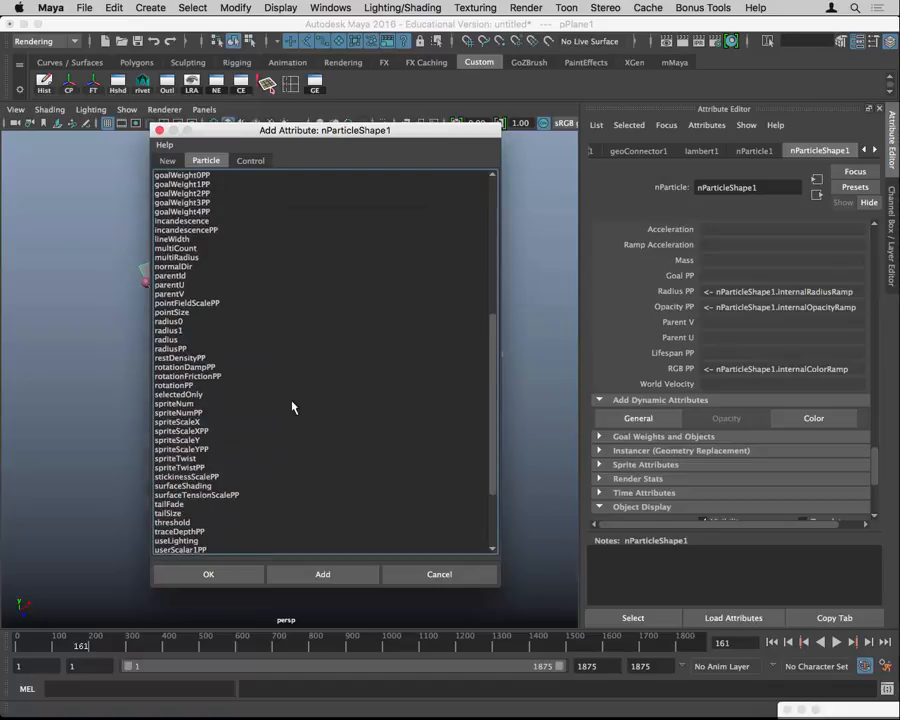
{"action": "scroll", "coordinate": [293, 407], "scroll_direction": "up", "scroll_amount": 12}
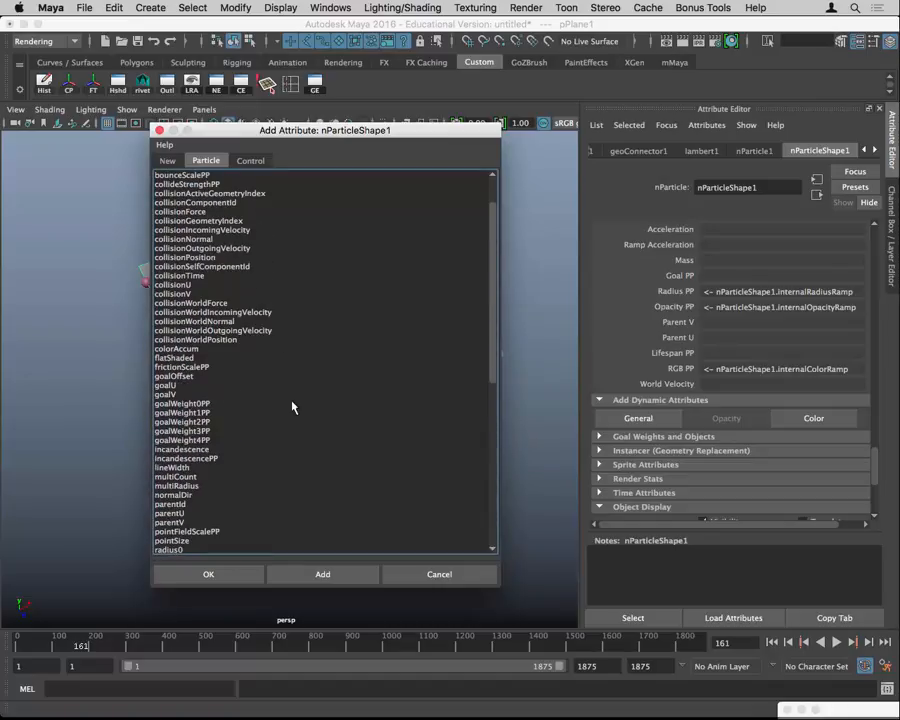
{"action": "scroll", "coordinate": [293, 407], "scroll_direction": "down", "scroll_amount": 3}
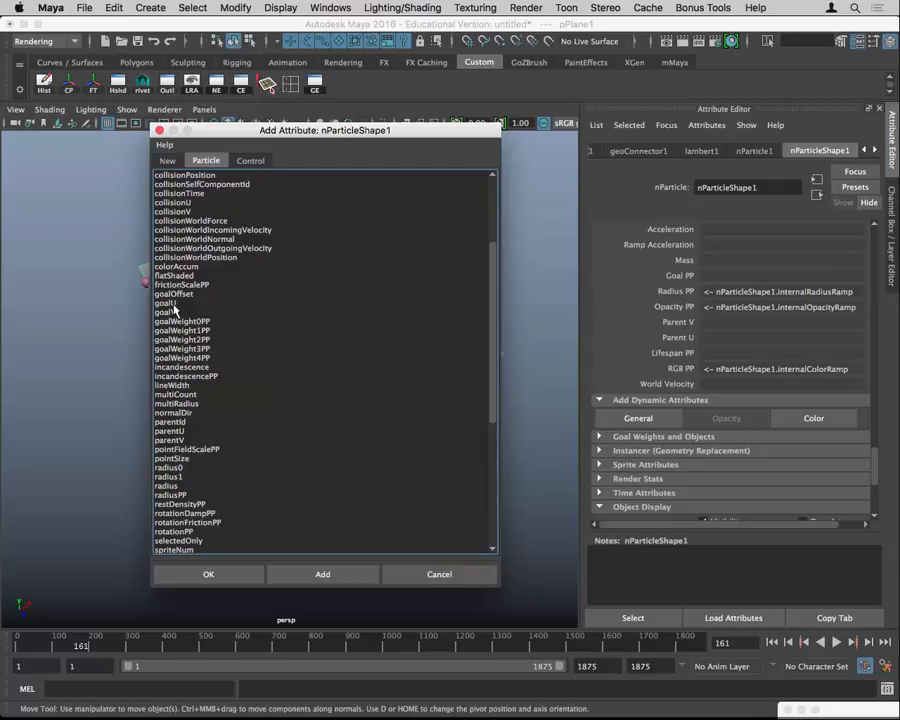
{"action": "left_click_drag", "start_coordinate": [176, 303], "coordinate": [177, 312]}
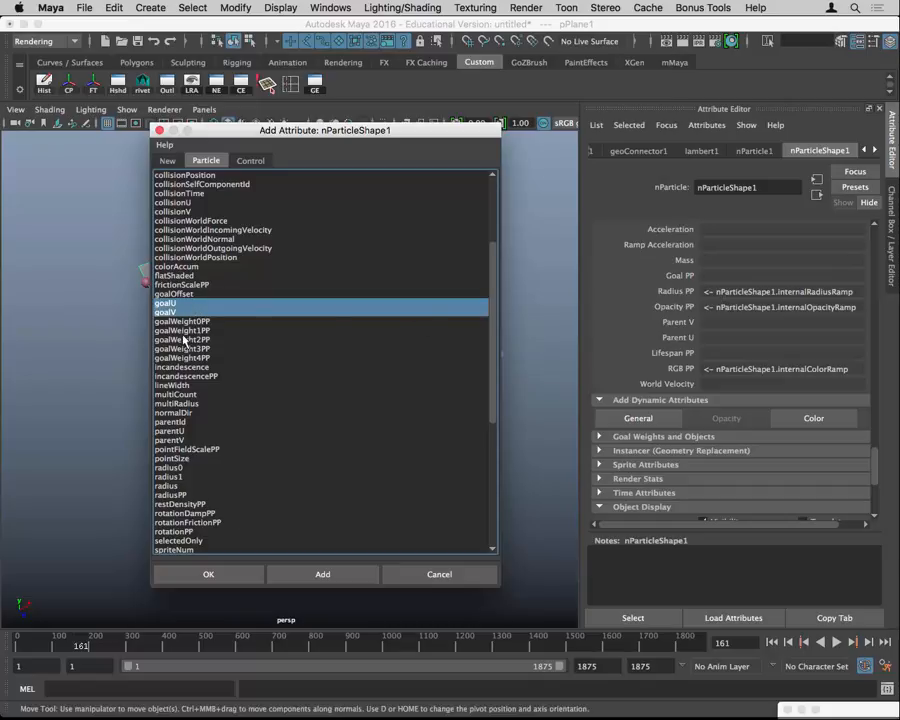
{"action": "left_click", "coordinate": [243, 578]}
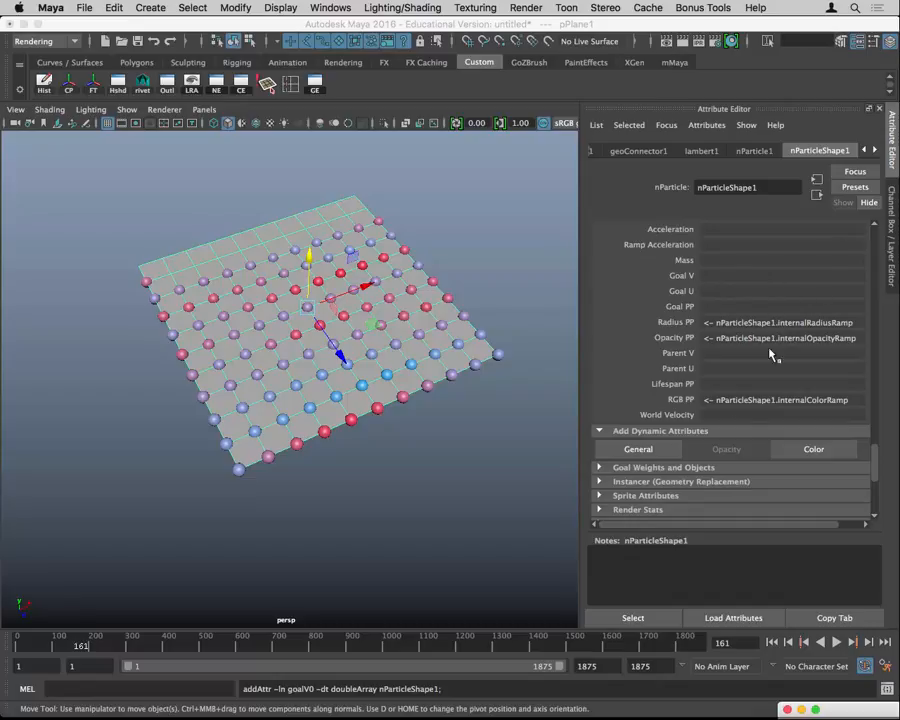
- Create a creation expression for Goal V on the nParticle shape: goalU = parentU; goalV = parentV;
{"action": "left_click", "coordinate": [705, 280]}
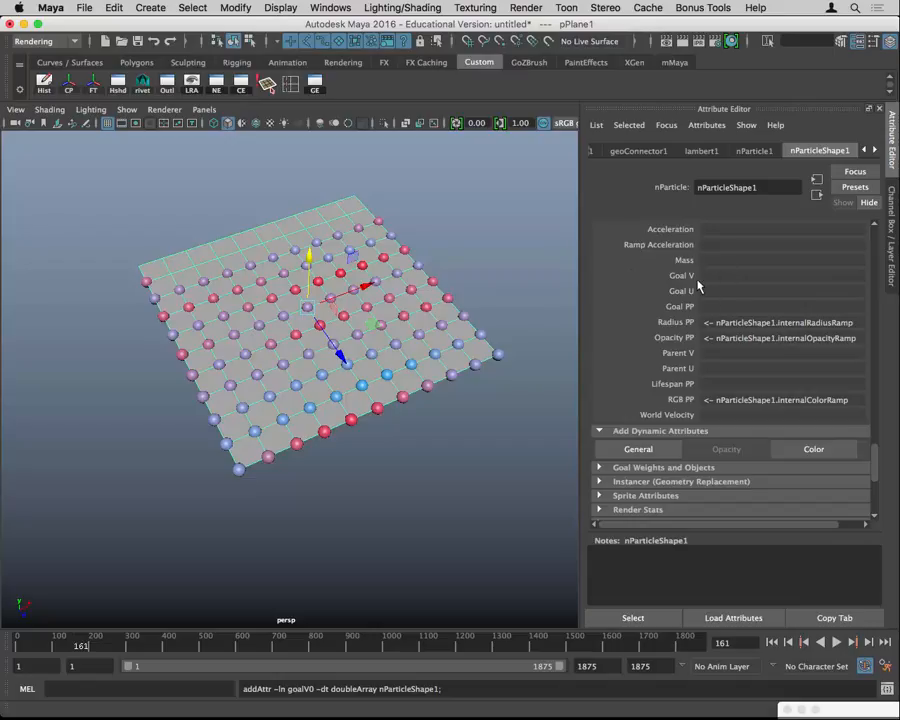
{"action": "right_click", "coordinate": [706, 278]}
{"action": "left_click", "coordinate": [724, 270]}
{"action": "right_click", "coordinate": [707, 276]}
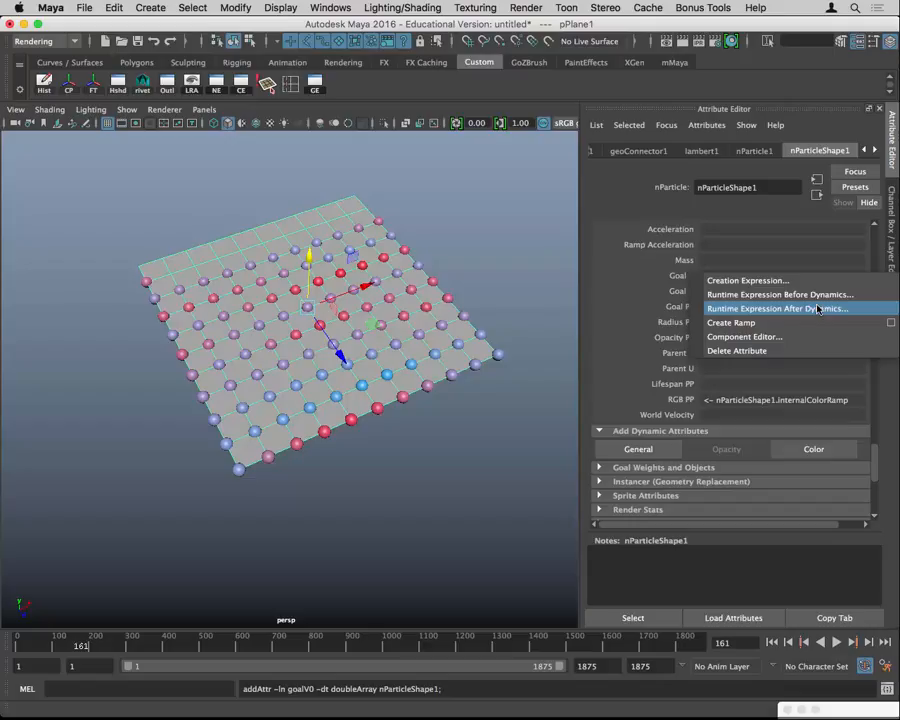
{"action": "left_click", "coordinate": [758, 285]}
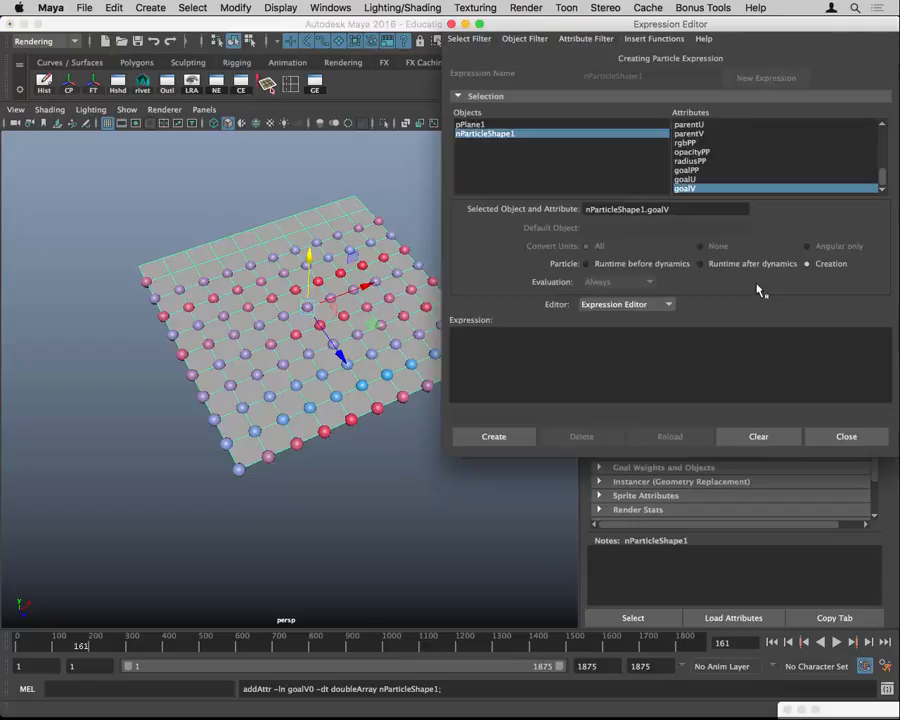
{"action": "left_click", "coordinate": [727, 348]}
{"action": "type", "text": "goalU = parentU"}
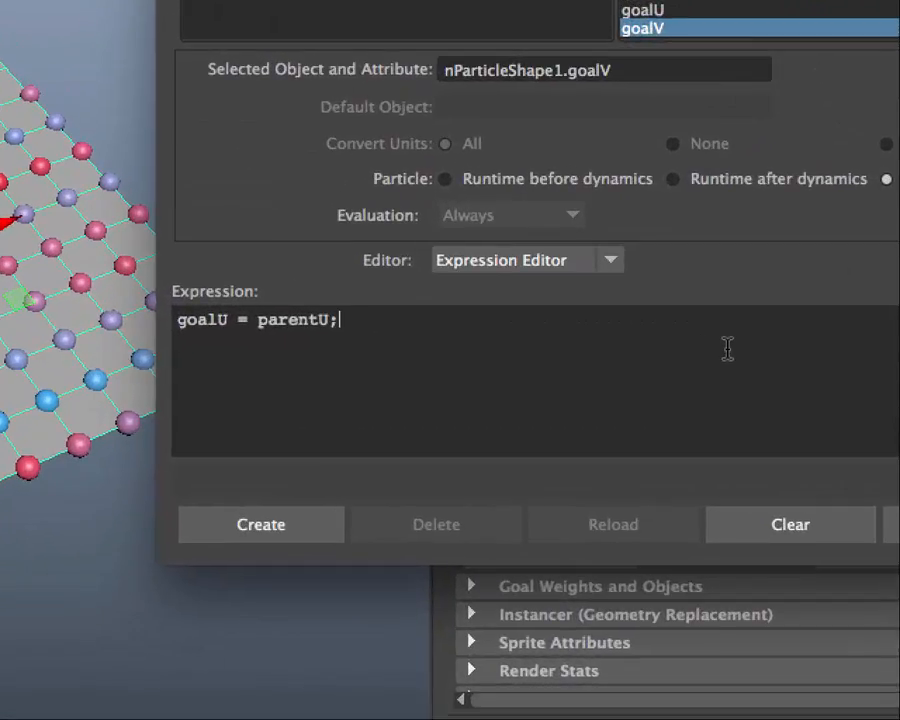
{"action": "type", "text": "goalV ="}
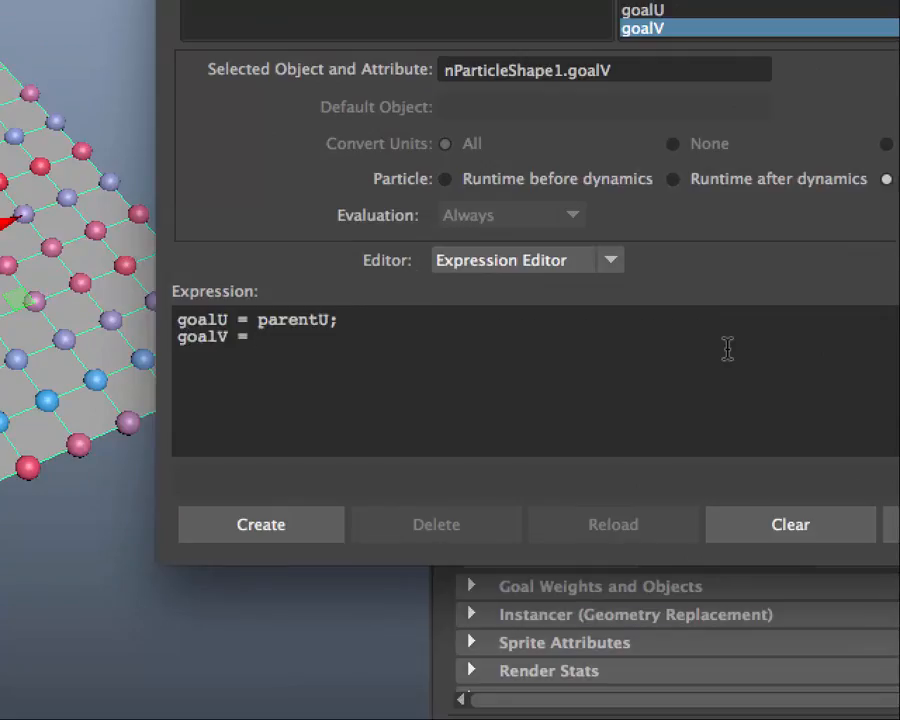
{"action": "type", "text": " parentV;"}
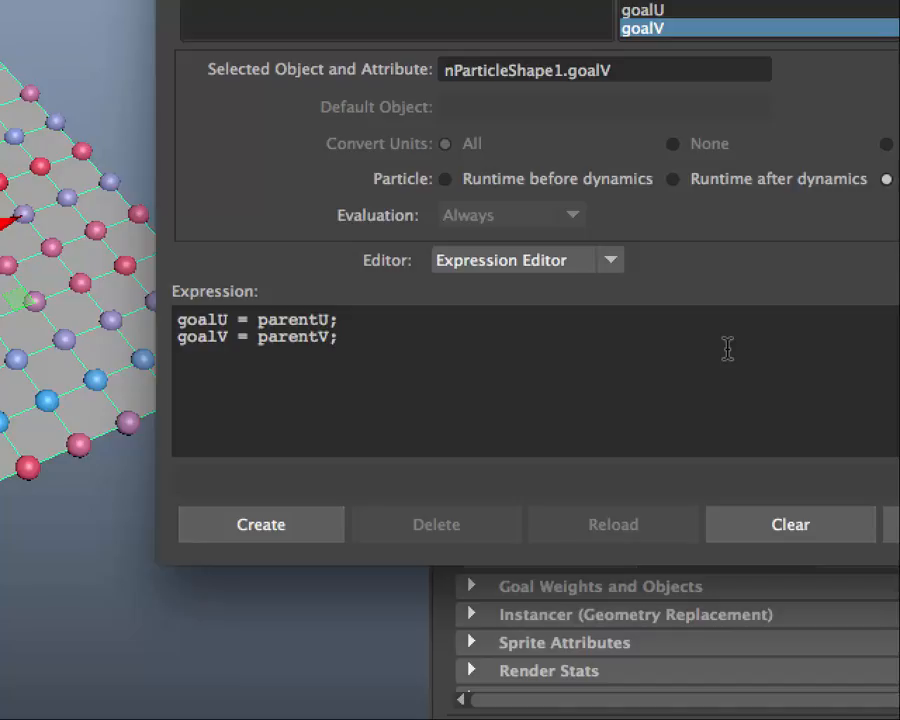
{"action": "left_click", "coordinate": [326, 525]}
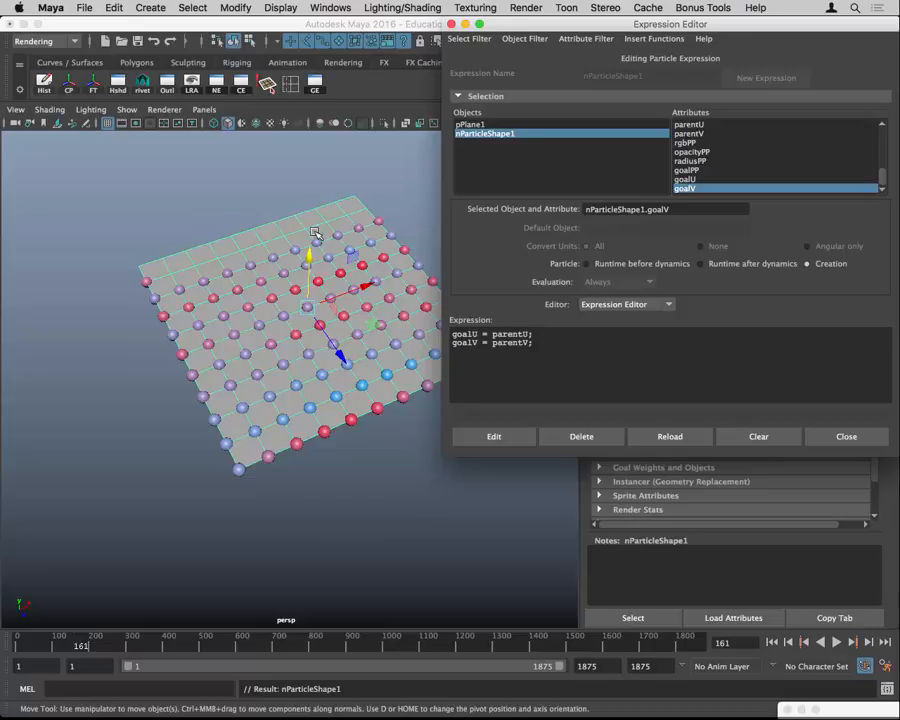
- Replay the simulation from the first frame to about frame 246 to check the particle distribution over the plane
{"action": "left_click", "coordinate": [777, 646]}
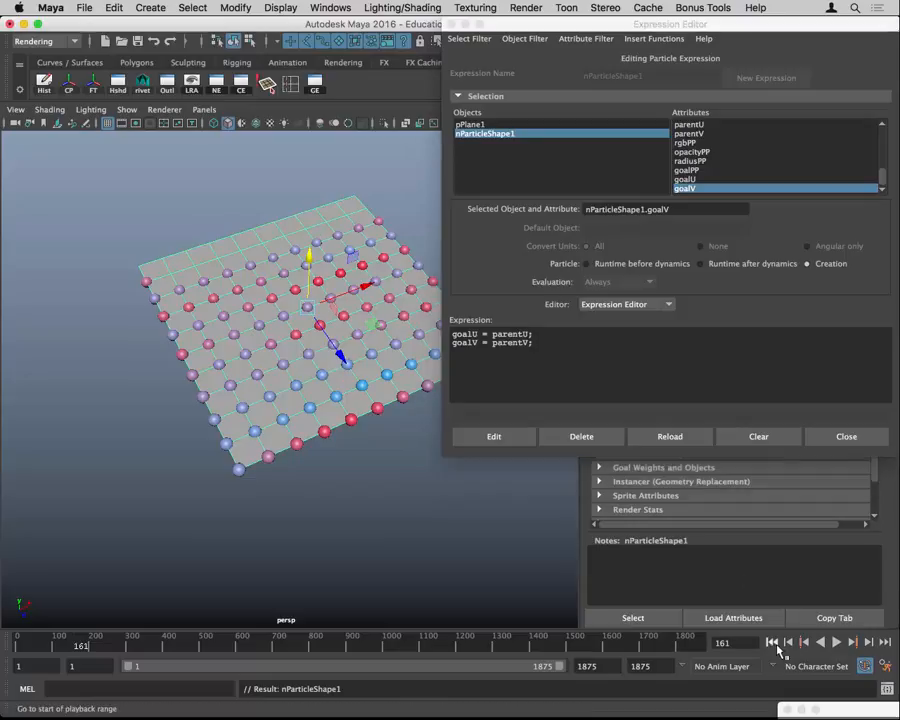
{"action": "left_click", "coordinate": [777, 646]}
{"action": "left_click", "coordinate": [836, 643]}
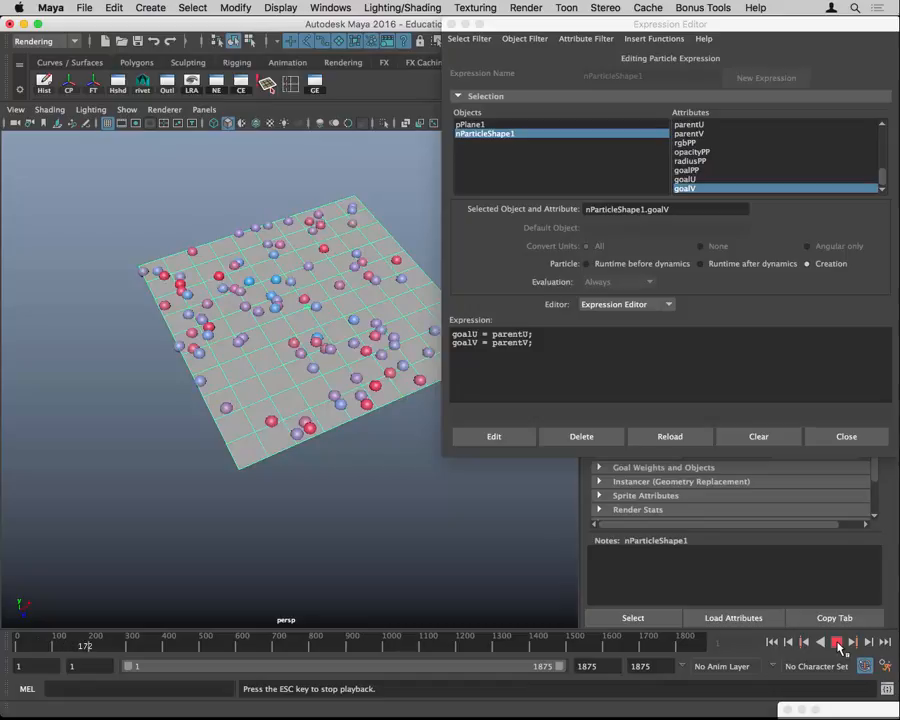
{"action": "left_click", "coordinate": [838, 644]}
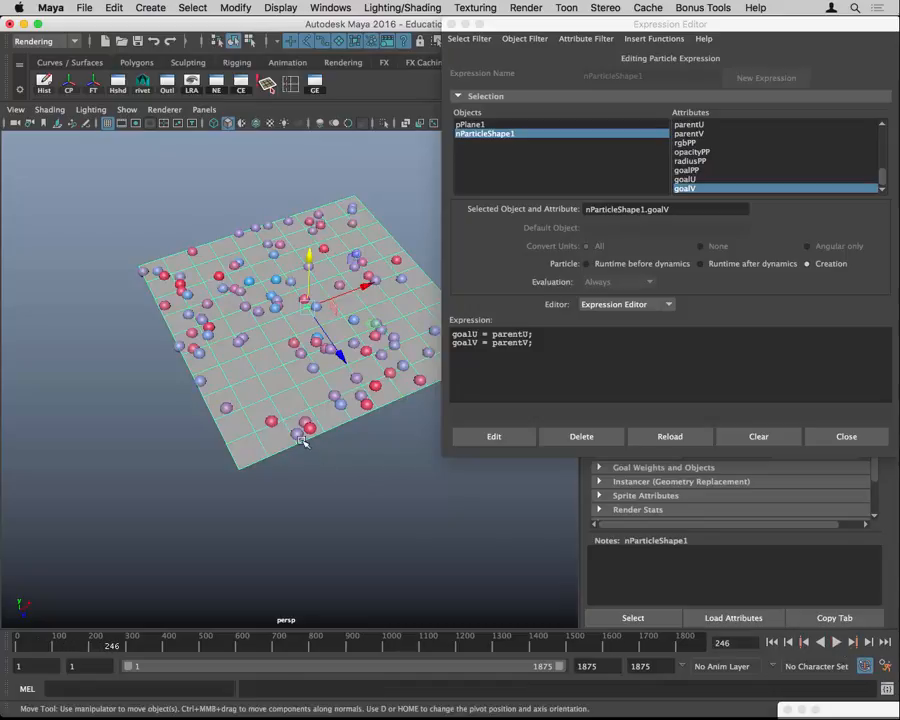
- Select the plane and apply a nonlinear Sine deformer to it
{"action": "left_click", "coordinate": [262, 450]}
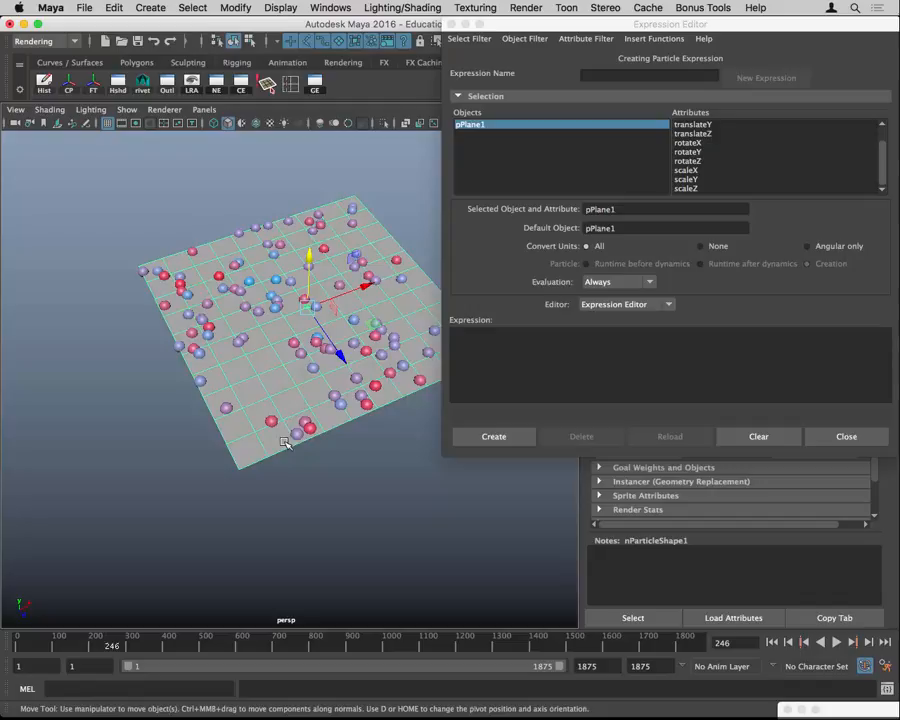
{"action": "left_click_drag", "start_coordinate": [285, 443], "coordinate": [352, 393], "text": "alt"}
{"action": "key", "text": "space"}
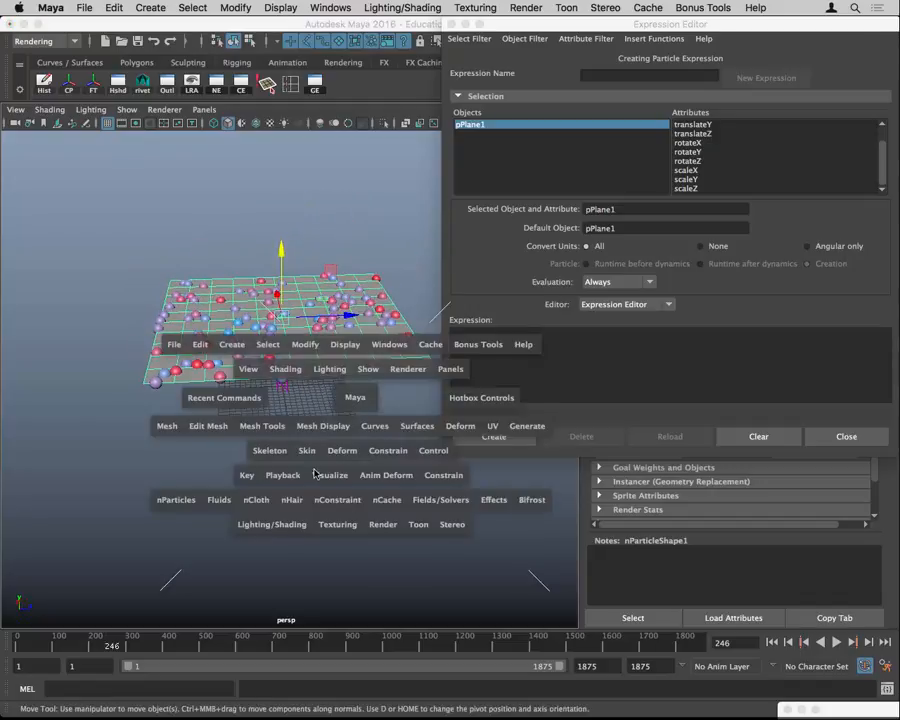
{"action": "left_click", "coordinate": [343, 451]}
{"action": "mouse_move", "coordinate": [350, 447]}
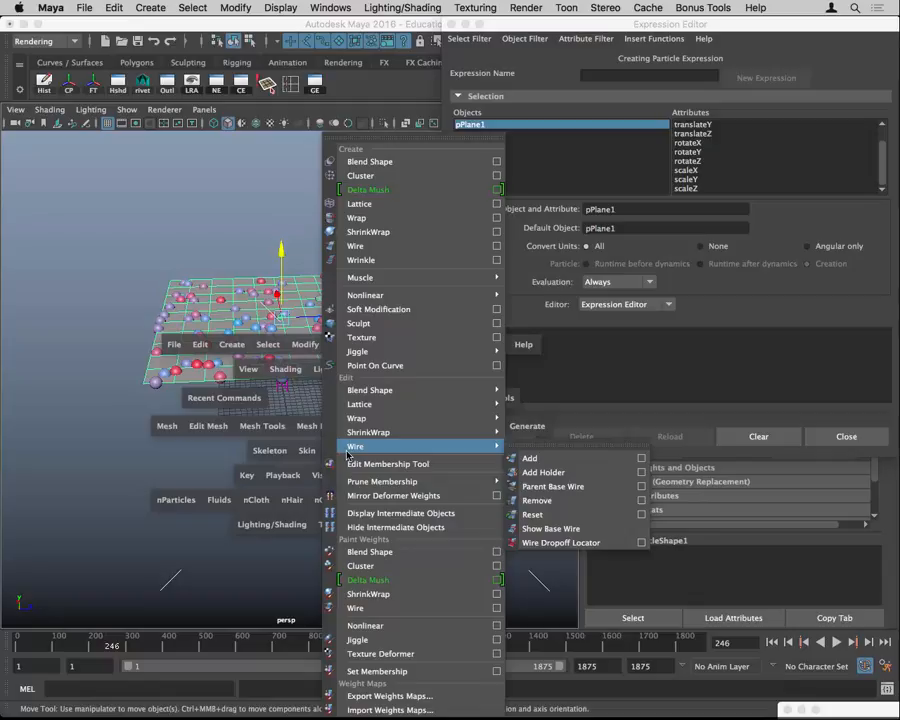
{"action": "mouse_move", "coordinate": [416, 296]}
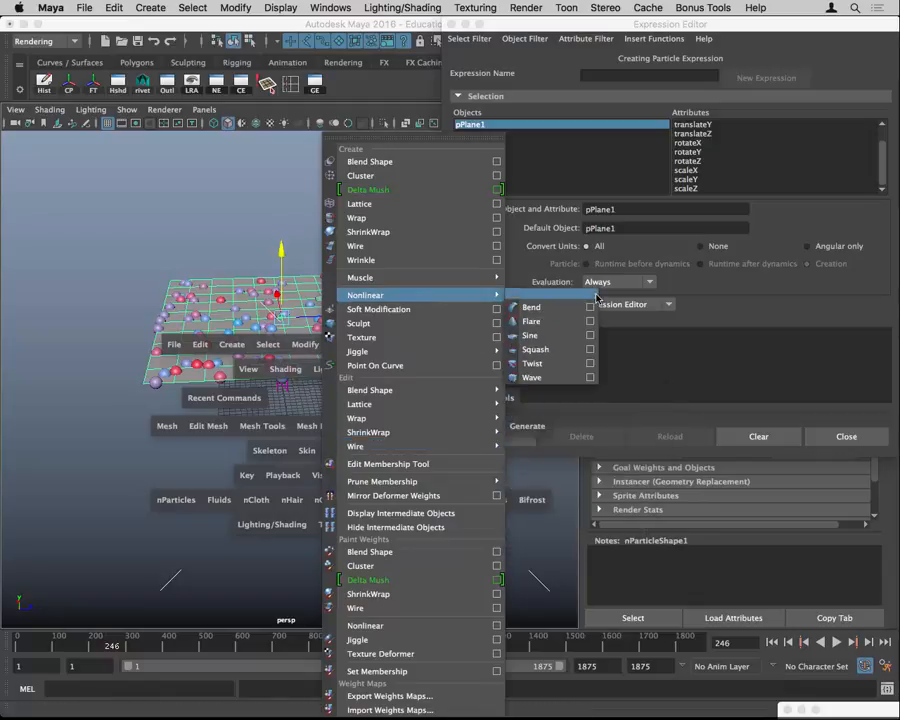
{"action": "left_click", "coordinate": [535, 335]}
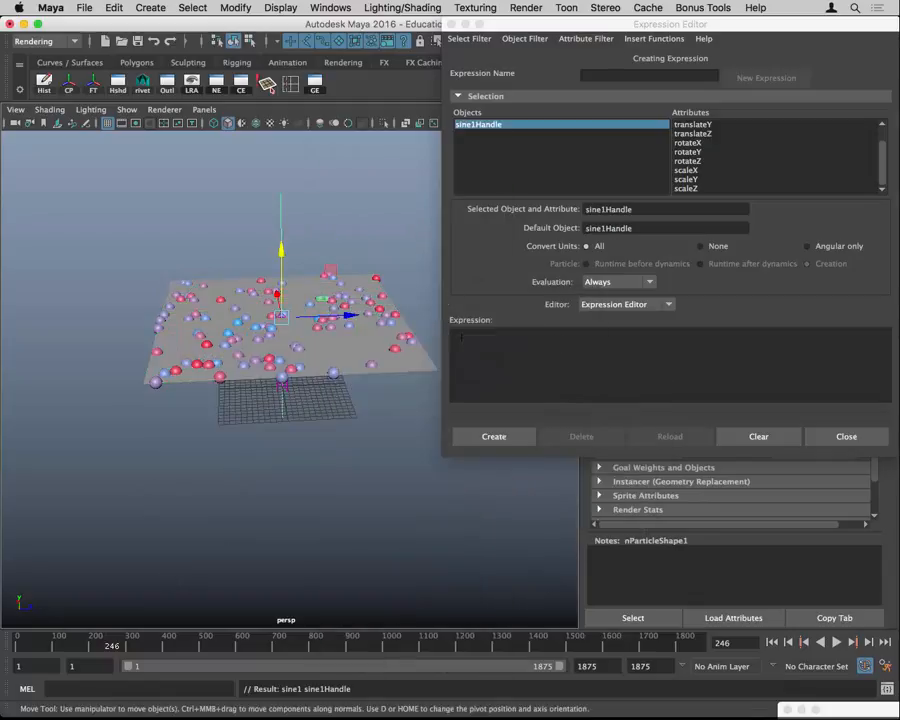
- Rotate the sine deformer handle to about -90 degrees around X and move the Expression Editor clear of the viewport
{"action": "key", "text": "e"}
{"action": "left_click_drag", "start_coordinate": [280, 256], "coordinate": [140, 233]}
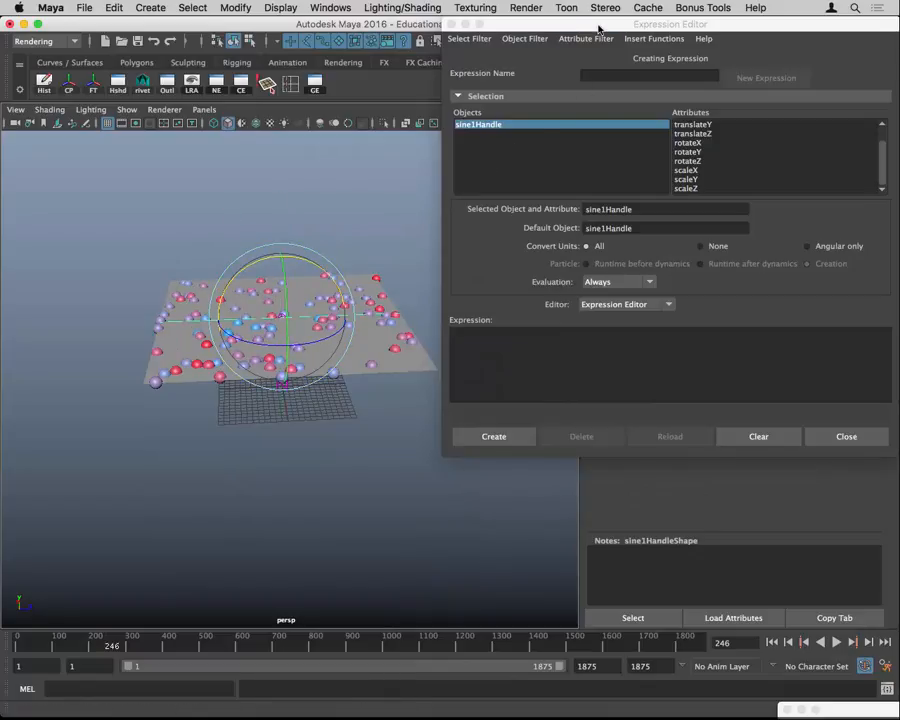
{"action": "left_click_drag", "start_coordinate": [600, 30], "coordinate": [320, 636]}
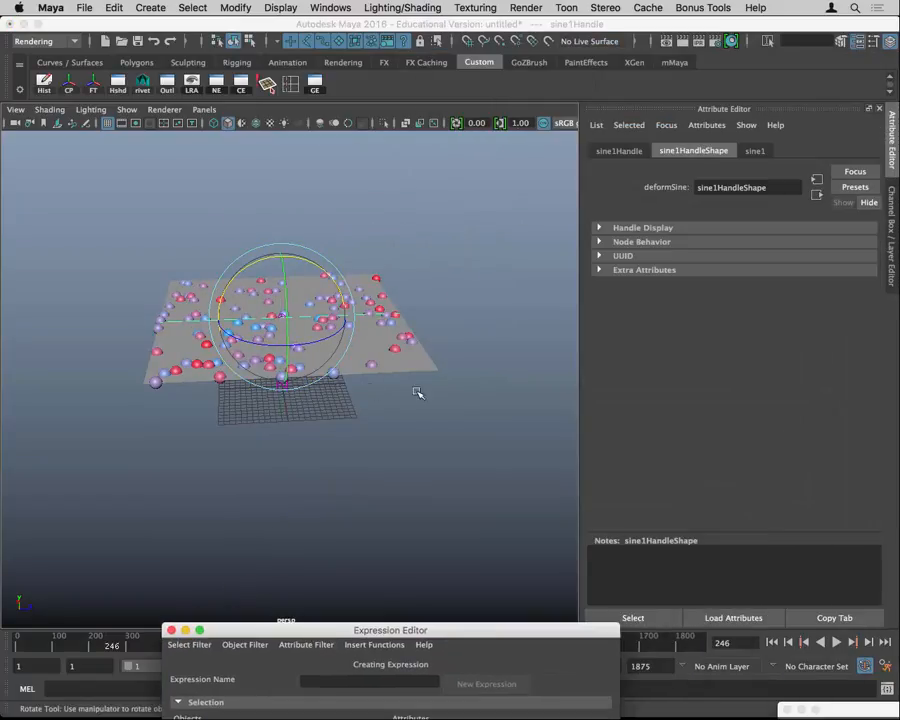
- Set the sine deformer's Amplitude to 0.2 to bend the plane into a wave
{"action": "left_click", "coordinate": [889, 258]}
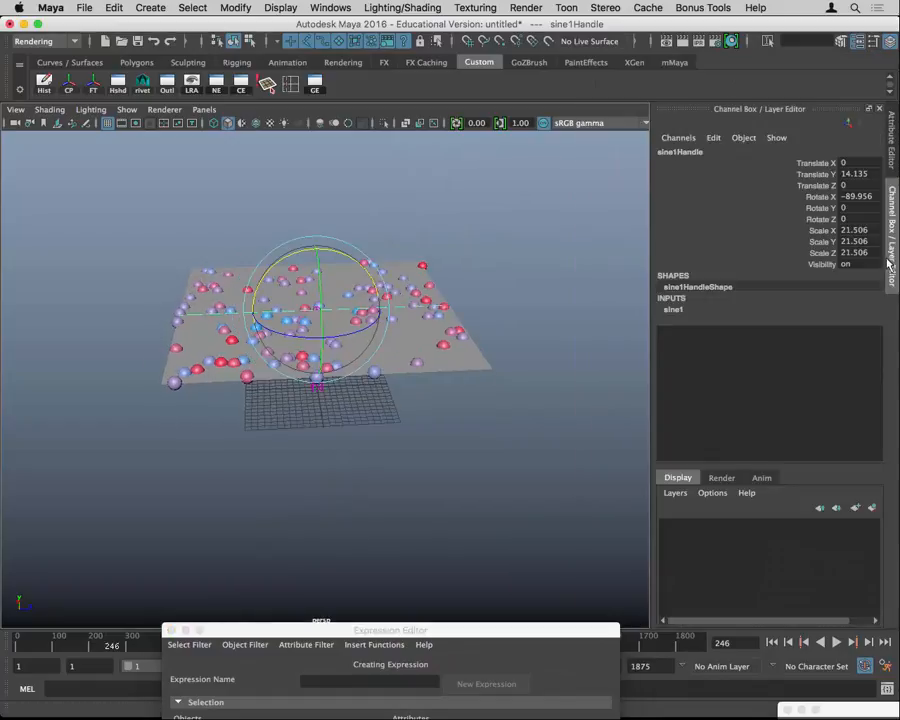
{"action": "left_click", "coordinate": [673, 309]}
{"action": "left_click", "coordinate": [806, 332]}
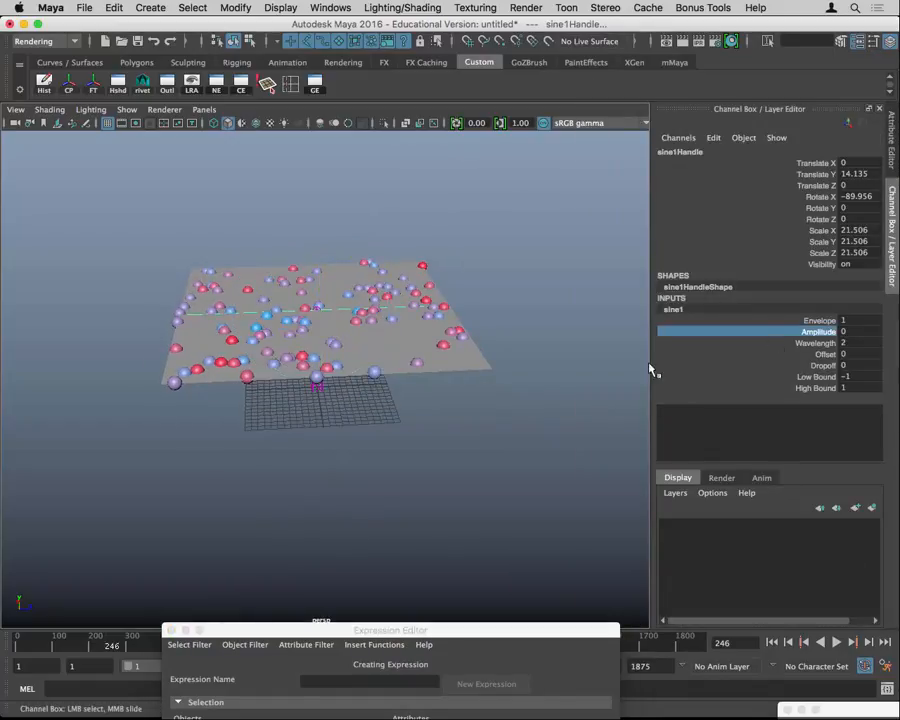
{"action": "middle_click_drag", "start_coordinate": [510, 391], "coordinate": [518, 394]}
{"action": "mouse_move", "coordinate": [482, 398]}
{"action": "left_mouse_down", "text": "alt"}
{"action": "mouse_move", "coordinate": [492, 391]}
{"action": "mouse_move", "coordinate": [498, 412]}
{"action": "left_mouse_up", "text": "alt"}
- Rotate the sine handle to about 37 degrees around Z, set its Rotate X to -90, and clear the Expression Editor off the timeline
{"action": "key", "text": "e"}
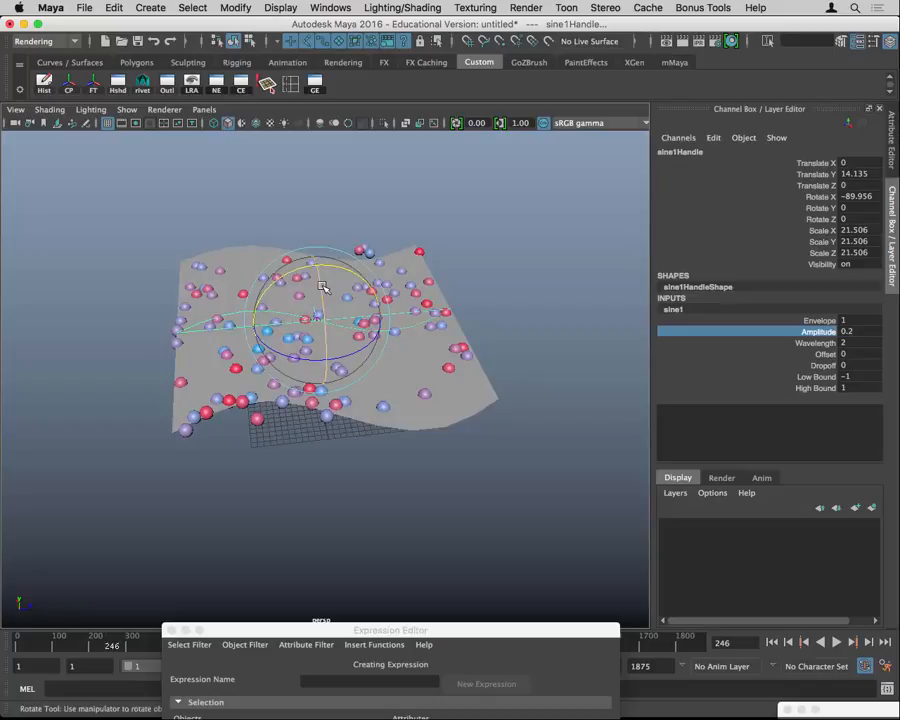
{"action": "left_click_drag", "start_coordinate": [323, 288], "coordinate": [323, 316]}
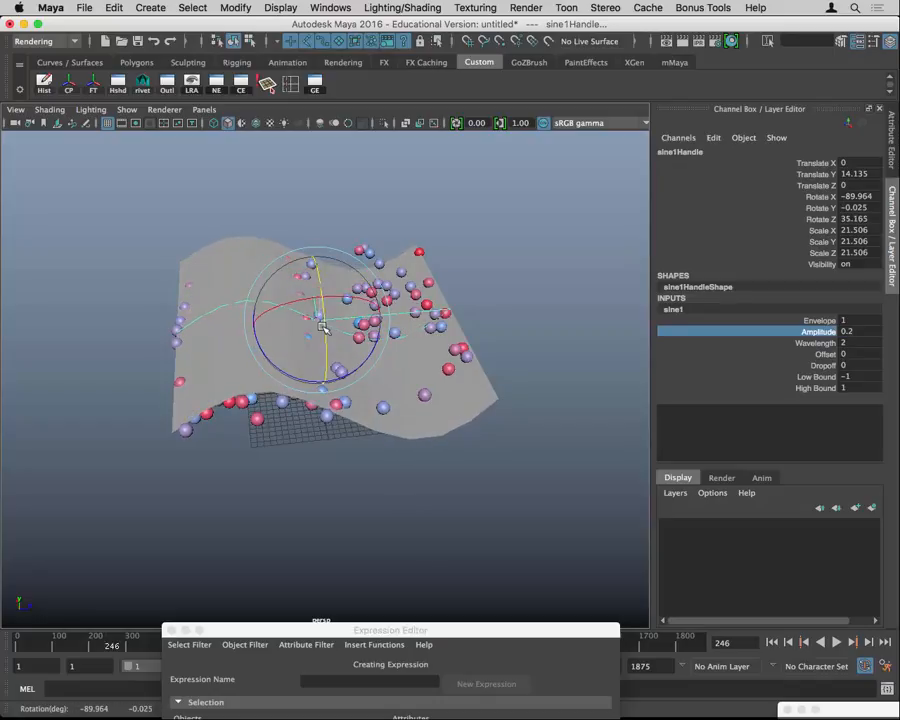
{"action": "double_click", "coordinate": [860, 197]}
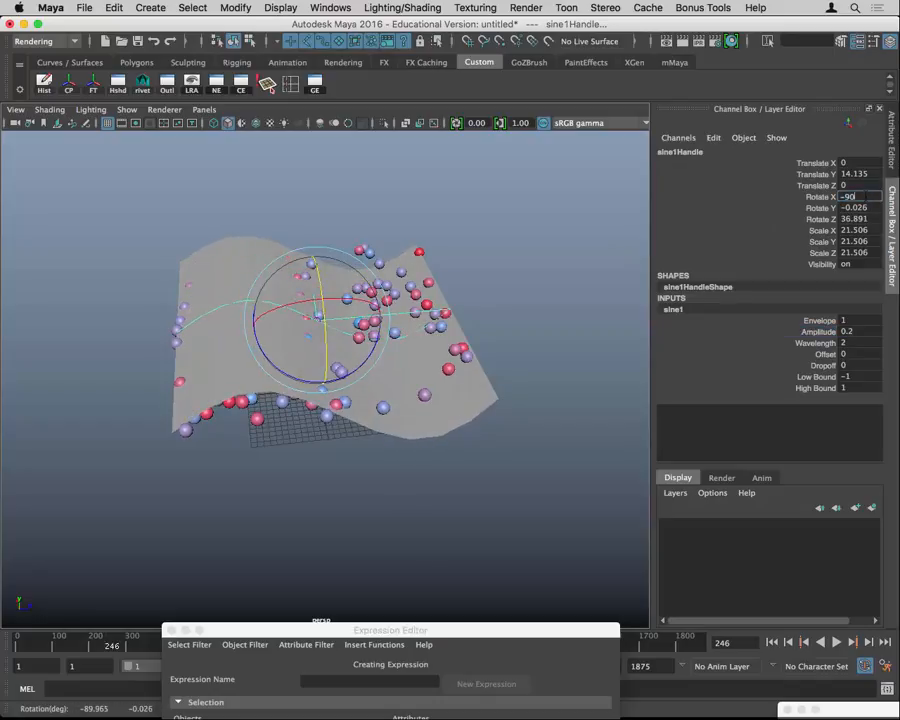
{"action": "type", "text": "-90"}
{"action": "key", "text": "Return"}
{"action": "left_click_drag", "start_coordinate": [504, 357], "coordinate": [565, 349], "text": "alt"}
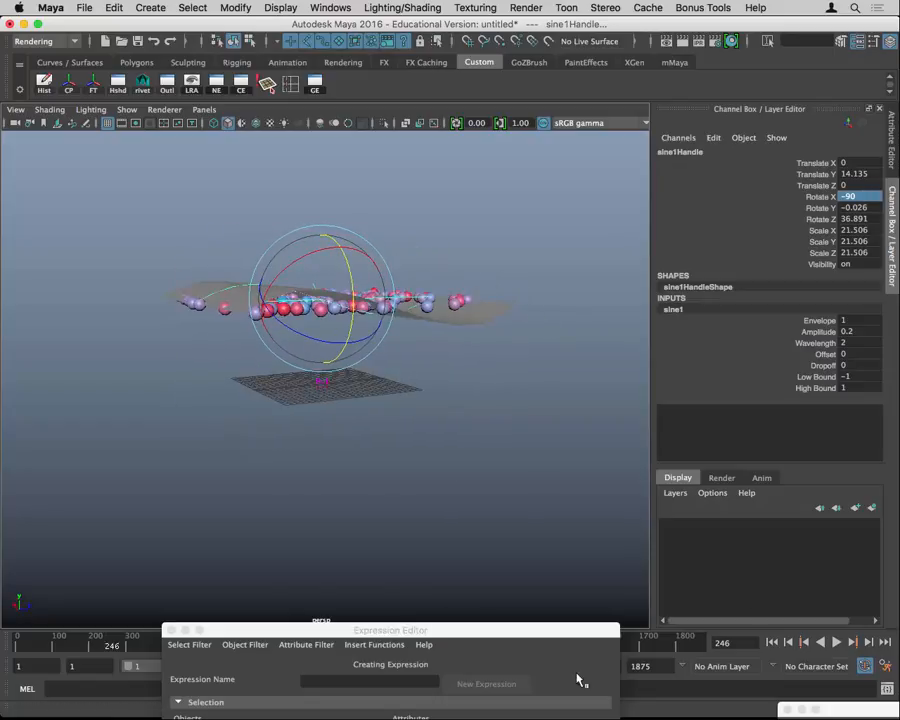
{"action": "left_click_drag", "start_coordinate": [574, 631], "coordinate": [628, 701]}
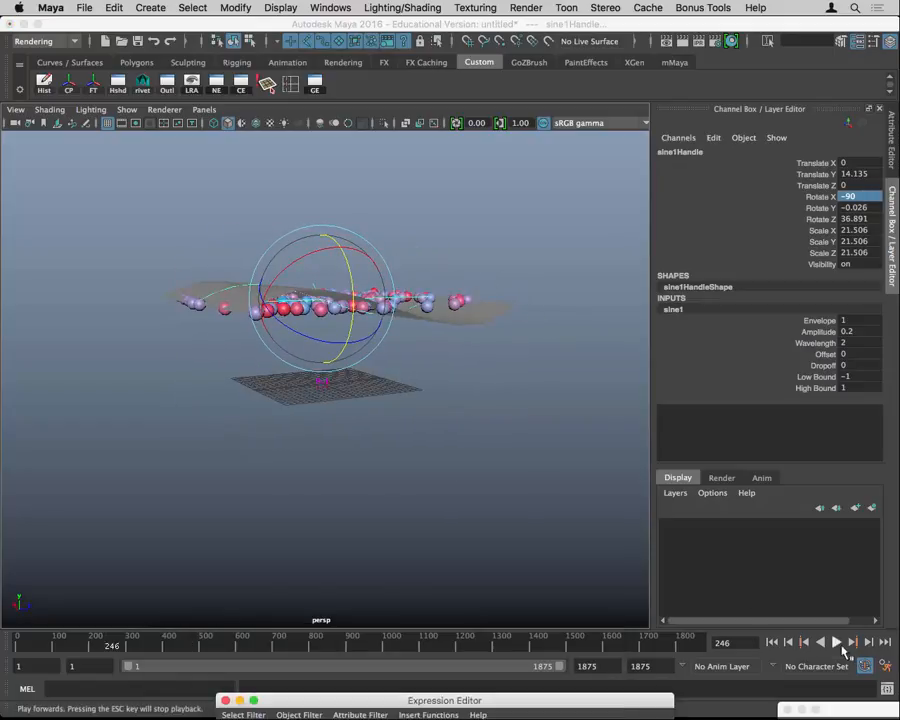
- Drive the sine deformer's Offset with the expression "offset = time;" and move the Expression Editor clear of the viewport
{"action": "left_click", "coordinate": [867, 645]}
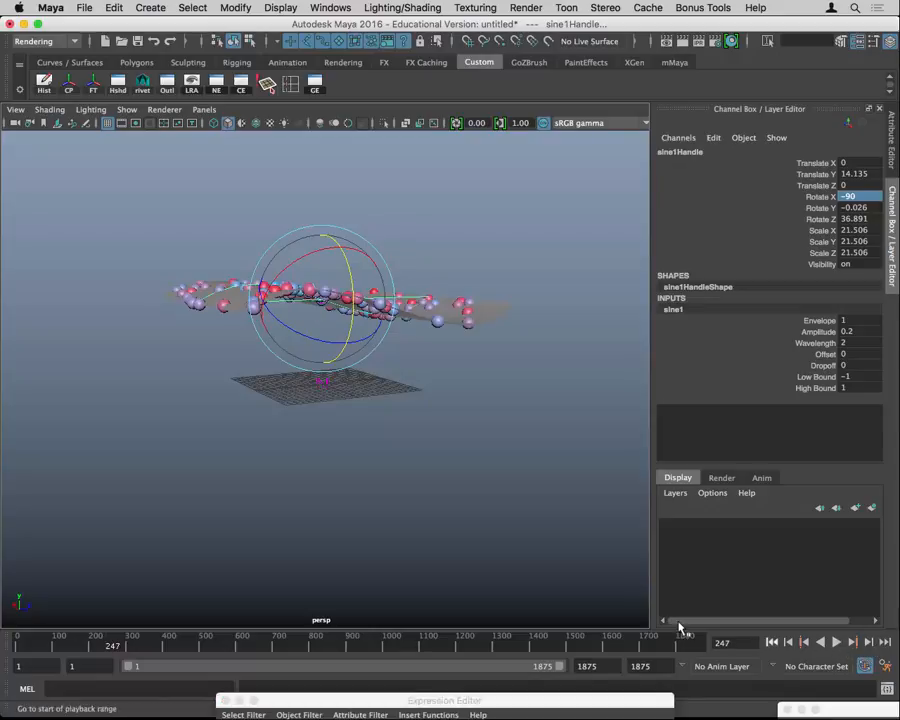
{"action": "left_click_drag", "start_coordinate": [613, 456], "coordinate": [540, 600], "text": "alt"}
{"action": "left_click", "coordinate": [822, 354]}
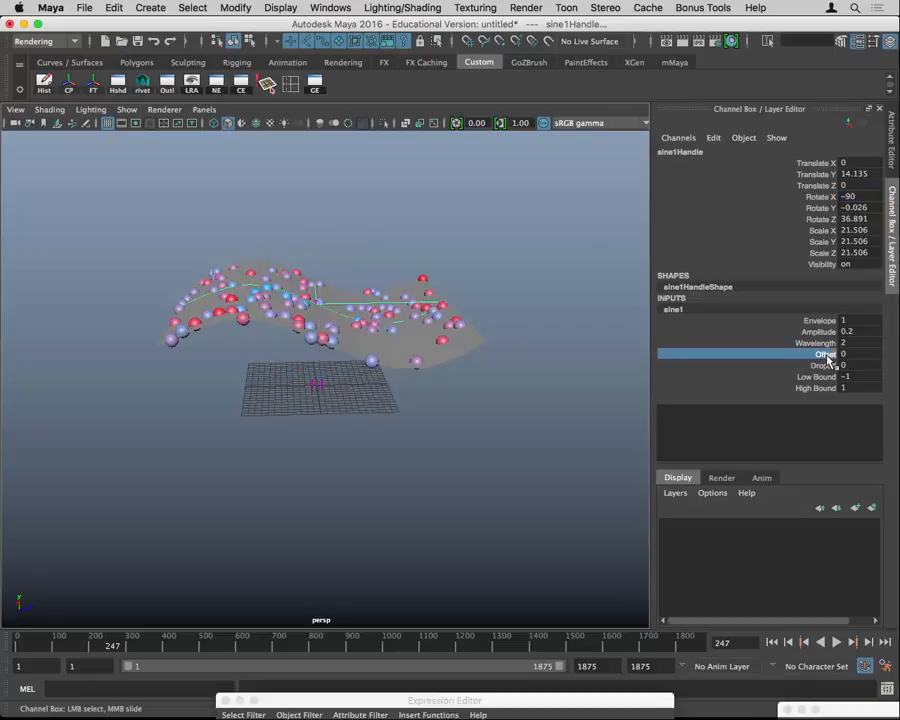
{"action": "left_click", "coordinate": [860, 356]}
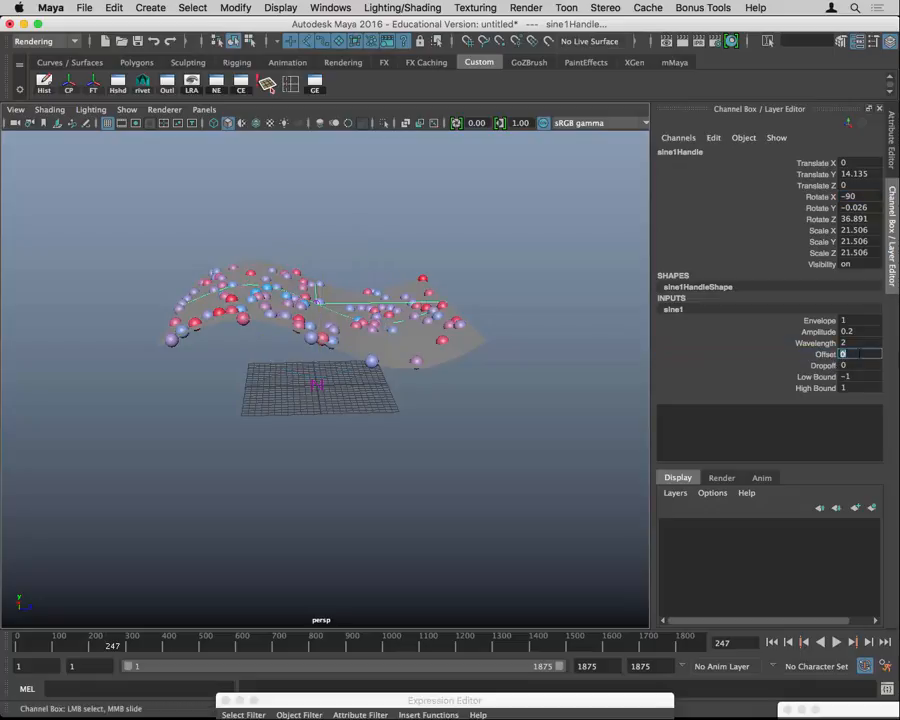
{"action": "right_click", "coordinate": [854, 358]}
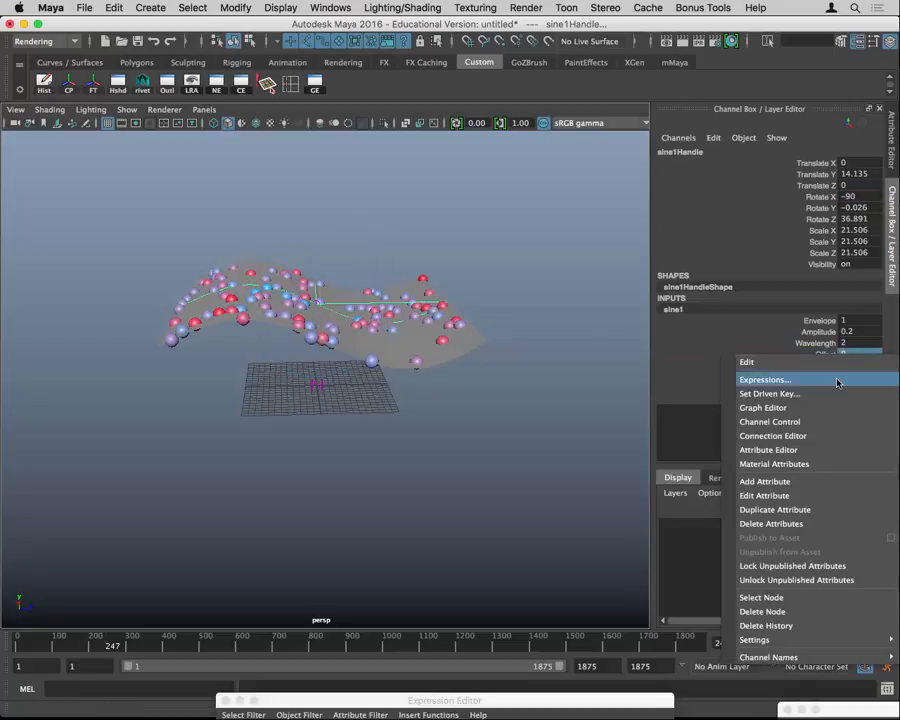
{"action": "left_click", "coordinate": [780, 380]}
{"action": "left_click_drag", "start_coordinate": [545, 712], "coordinate": [665, 174]}
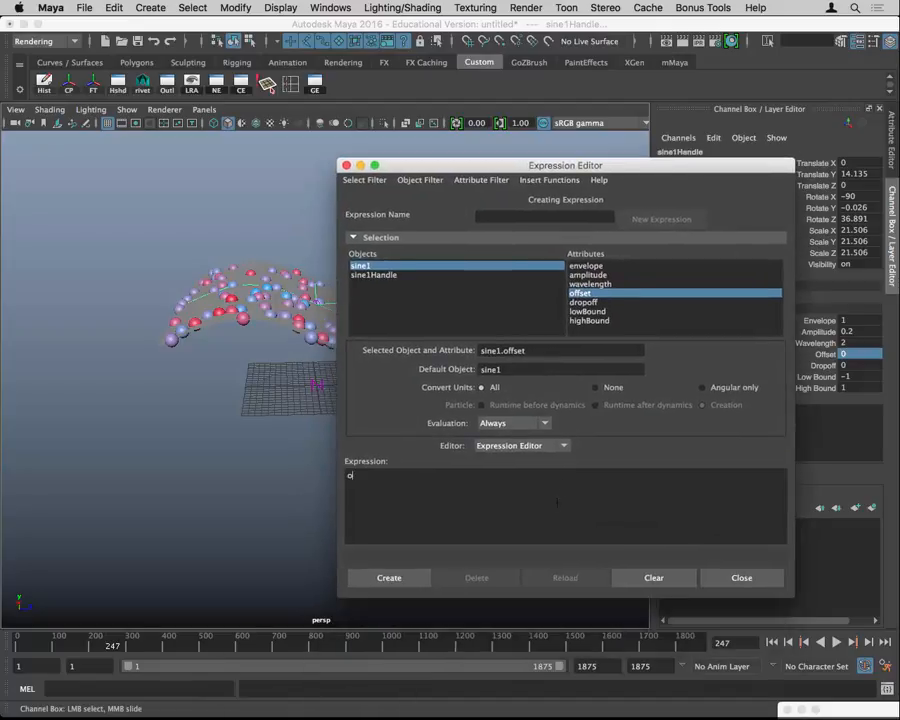
{"action": "type", "text": "ffset = time;"}
{"action": "left_click", "coordinate": [410, 580]}
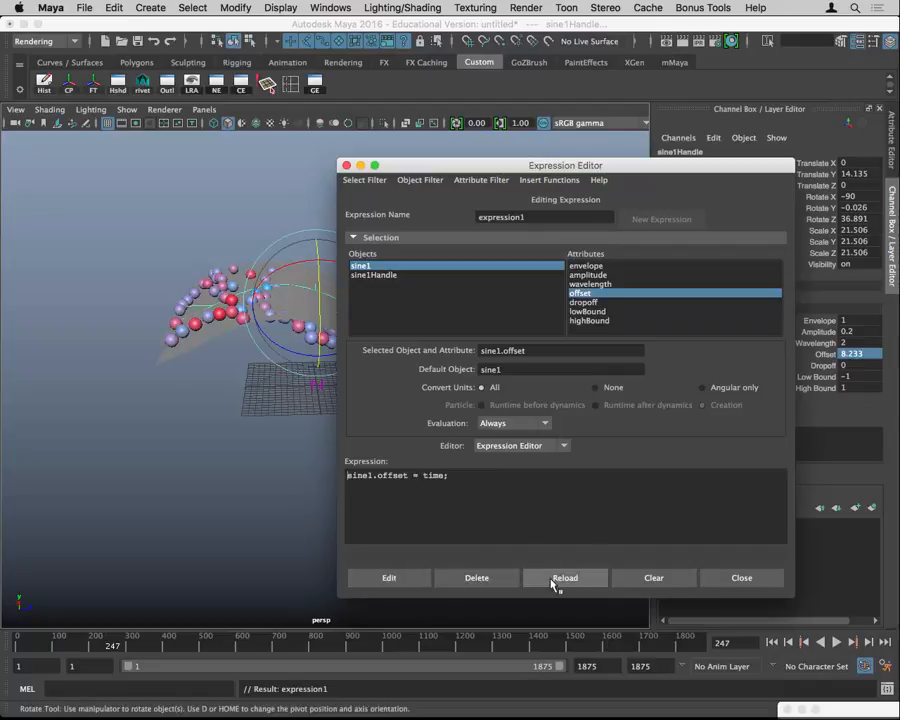
{"action": "double_click", "coordinate": [606, 166]}
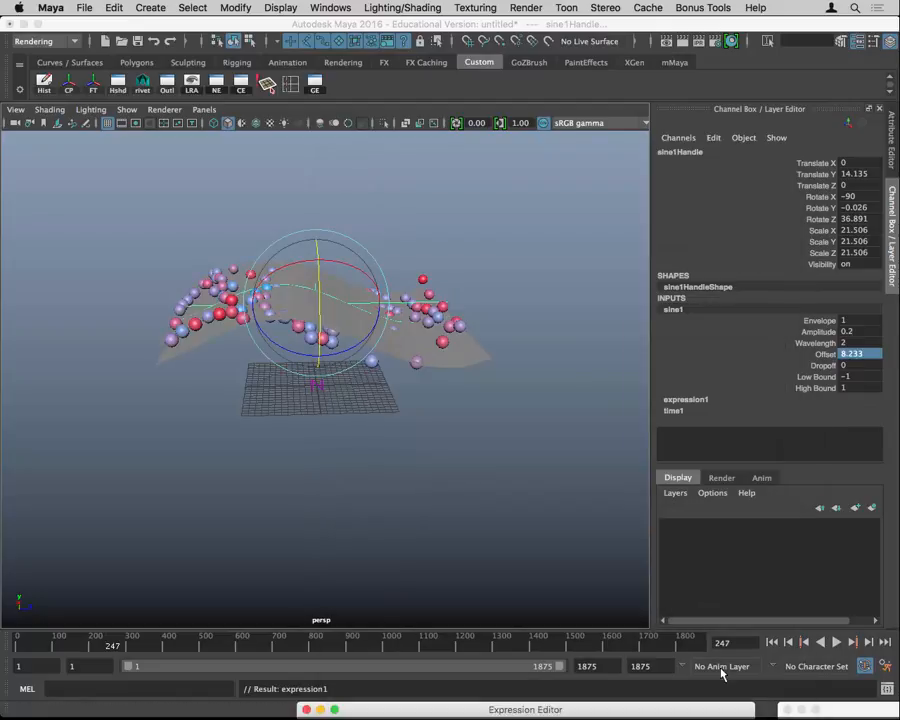
- Play the simulation from the first frame to check how the particles follow the moving wave, then stop it
{"action": "left_click", "coordinate": [771, 642]}
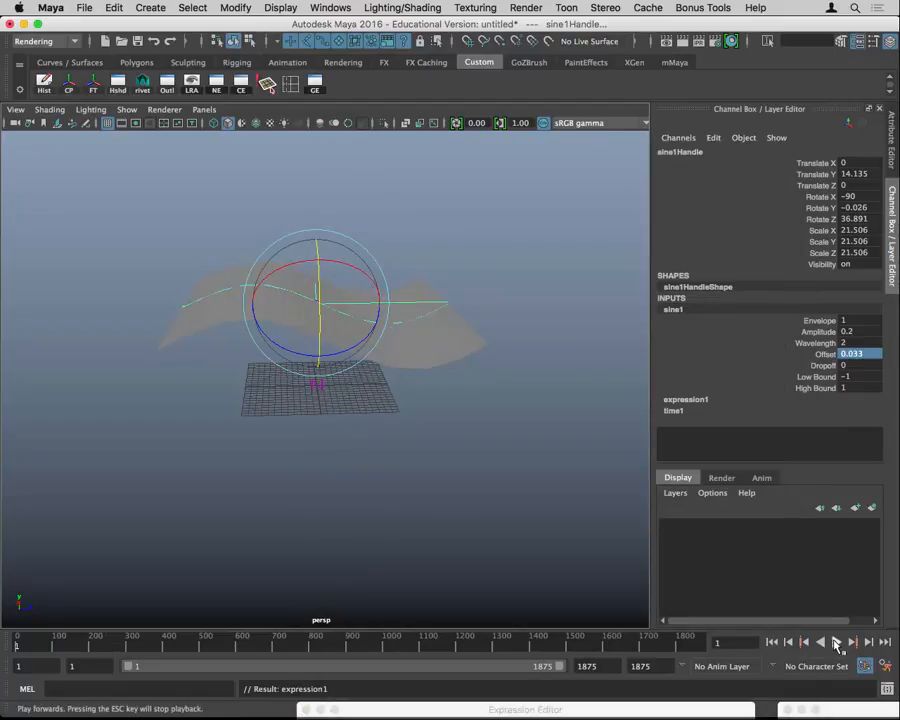
{"action": "left_click", "coordinate": [836, 642]}
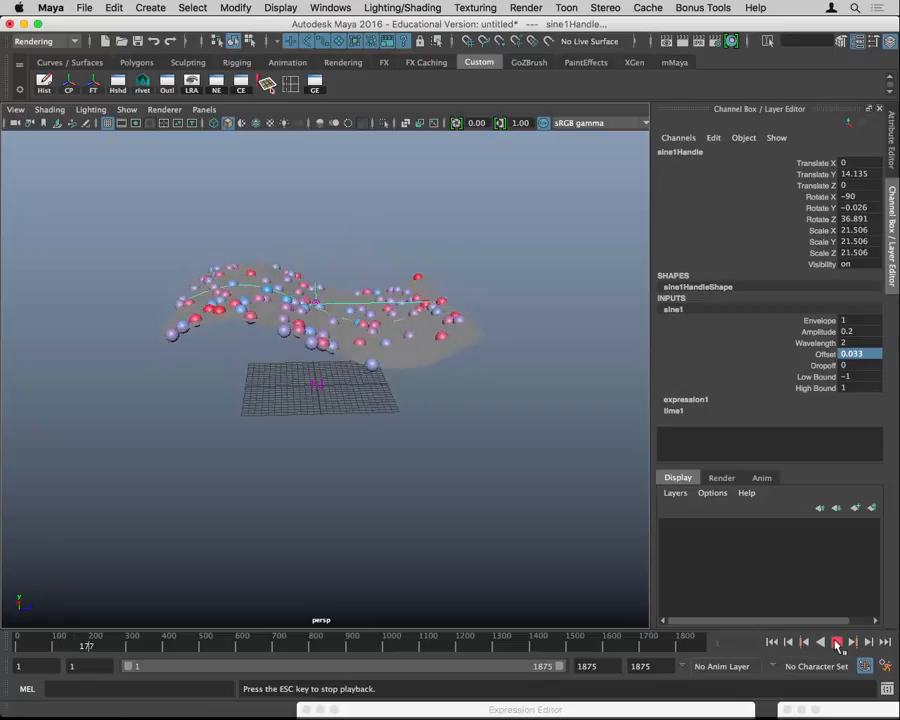
{"action": "left_click", "coordinate": [837, 643]}
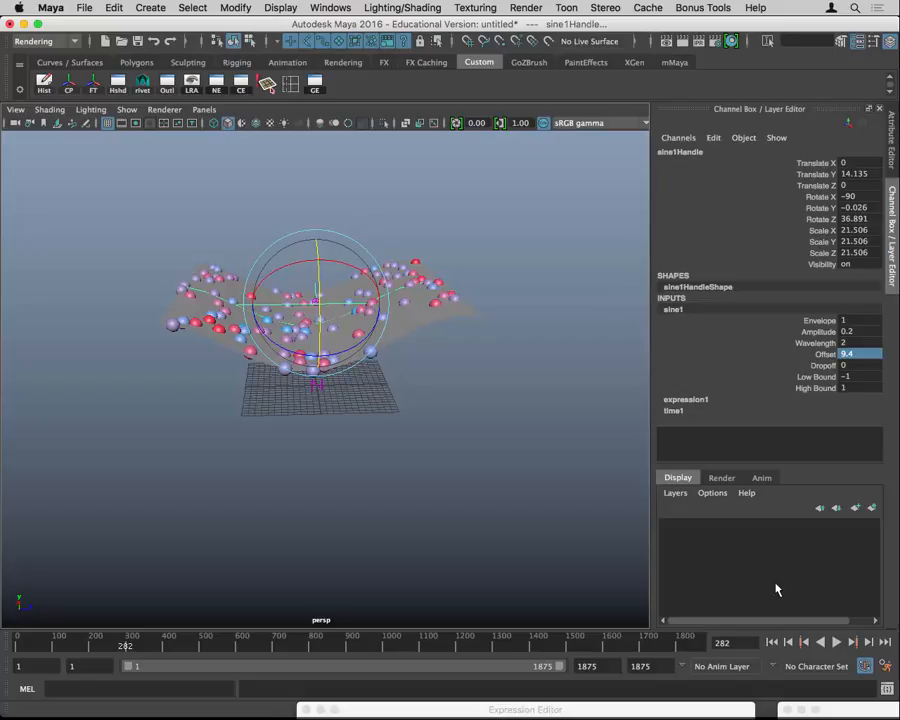
{"action": "left_click_drag", "start_coordinate": [478, 366], "coordinate": [512, 374], "text": "alt"}
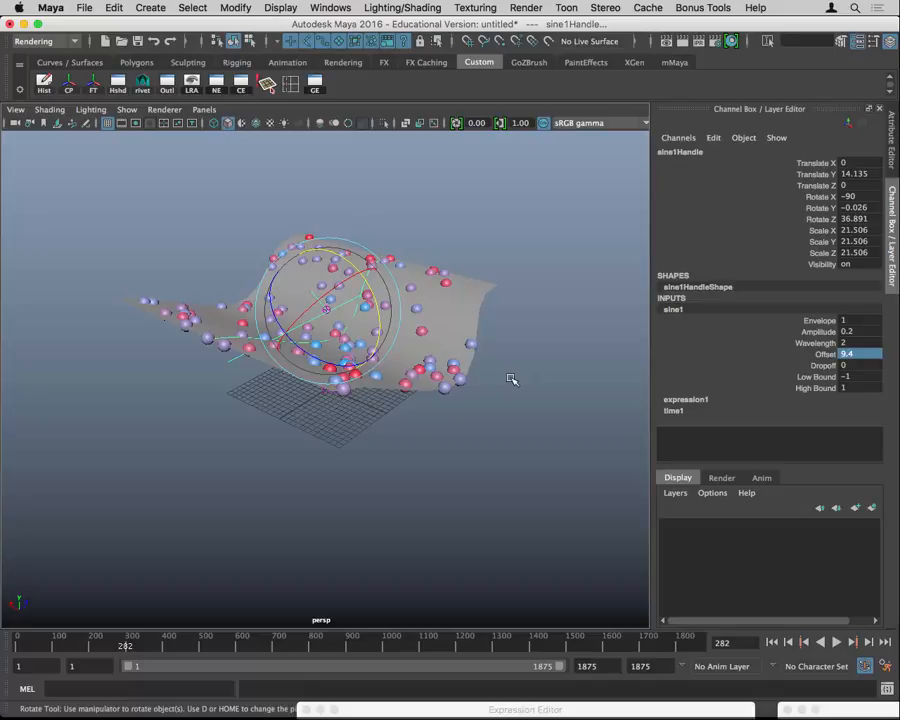
{"action": "key", "text": "alt+super+2"}
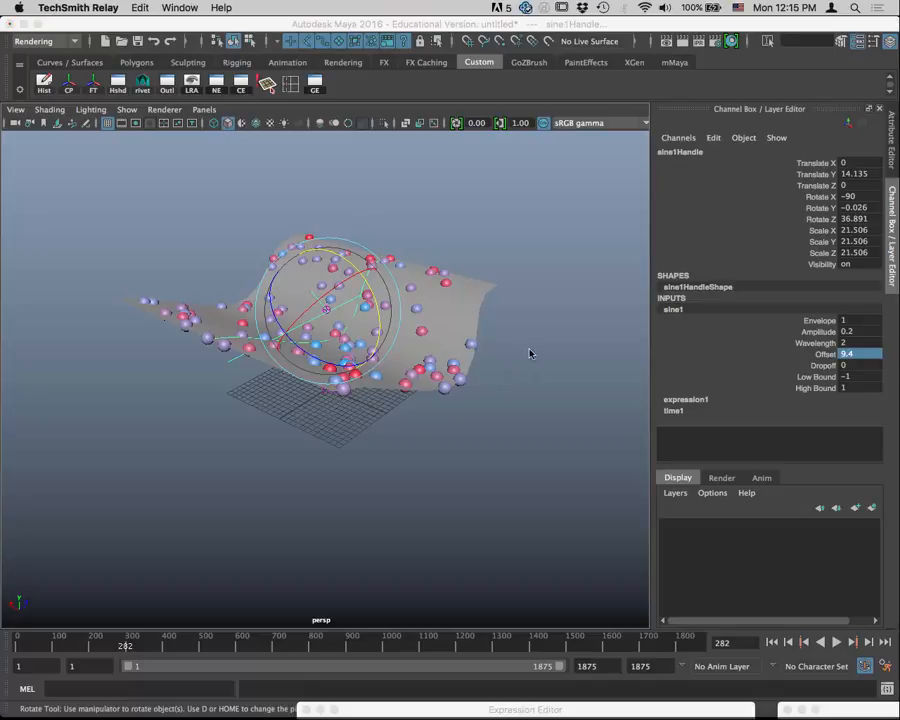
{"action": "left_click", "coordinate": [472, 450]}
- Rotate the sine deformer handle to about 71 degrees around Z to change the wave's direction
{"action": "left_click_drag", "start_coordinate": [468, 452], "coordinate": [412, 488], "text": "alt"}
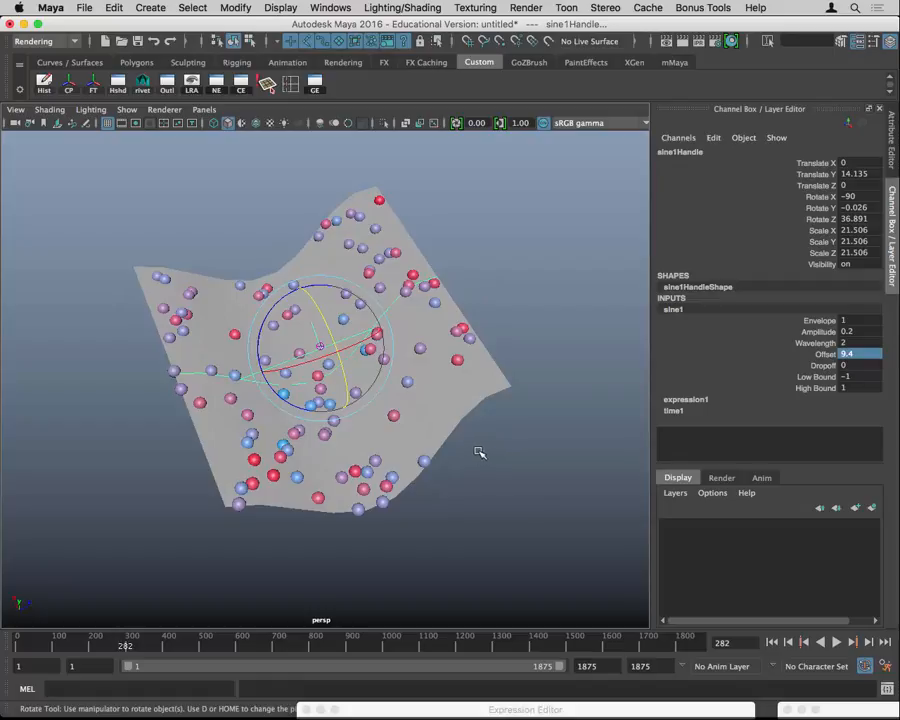
{"action": "left_click_drag", "start_coordinate": [478, 450], "coordinate": [556, 423], "text": "alt"}
{"action": "left_click_drag", "start_coordinate": [305, 422], "coordinate": [480, 391], "text": "alt"}
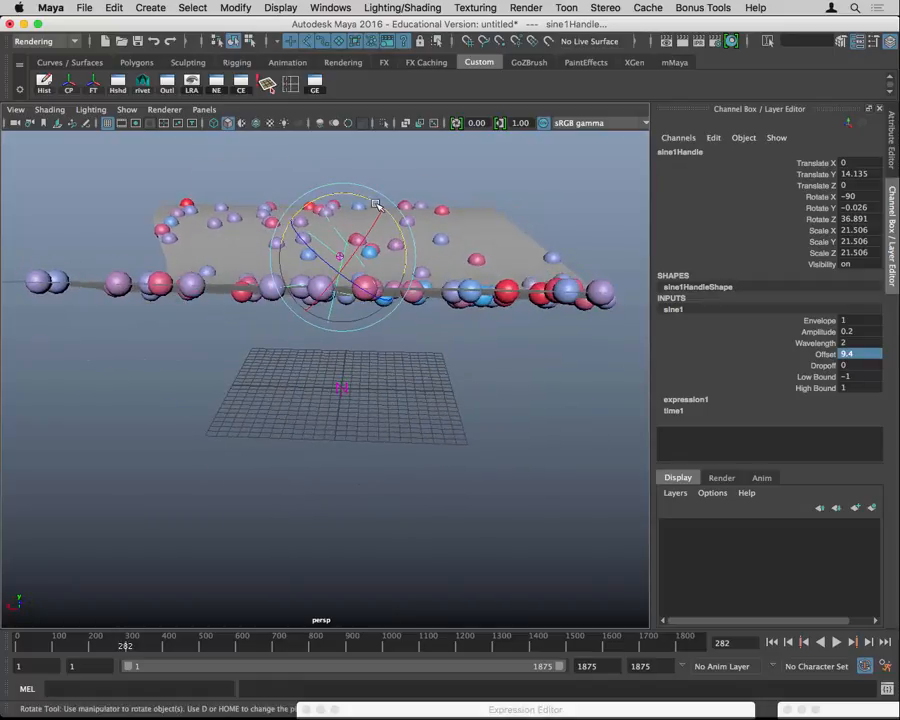
{"action": "left_click_drag", "start_coordinate": [372, 200], "coordinate": [397, 243]}
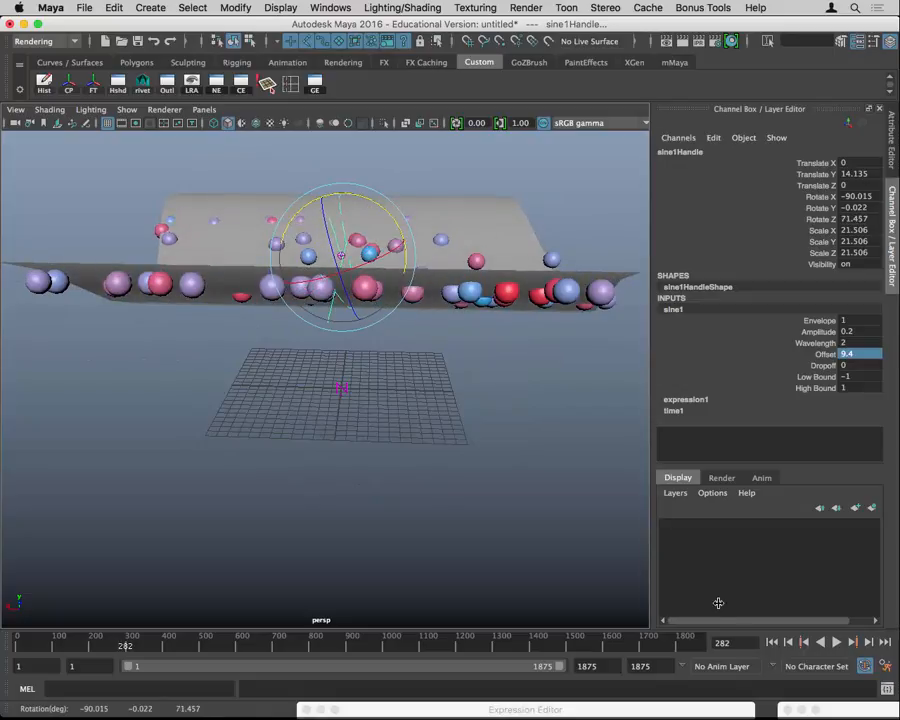
- Replay the simulation from the start to check the particles on the redirected wave, then stop playback
{"action": "left_click", "coordinate": [771, 642]}
{"action": "left_click", "coordinate": [837, 643]}
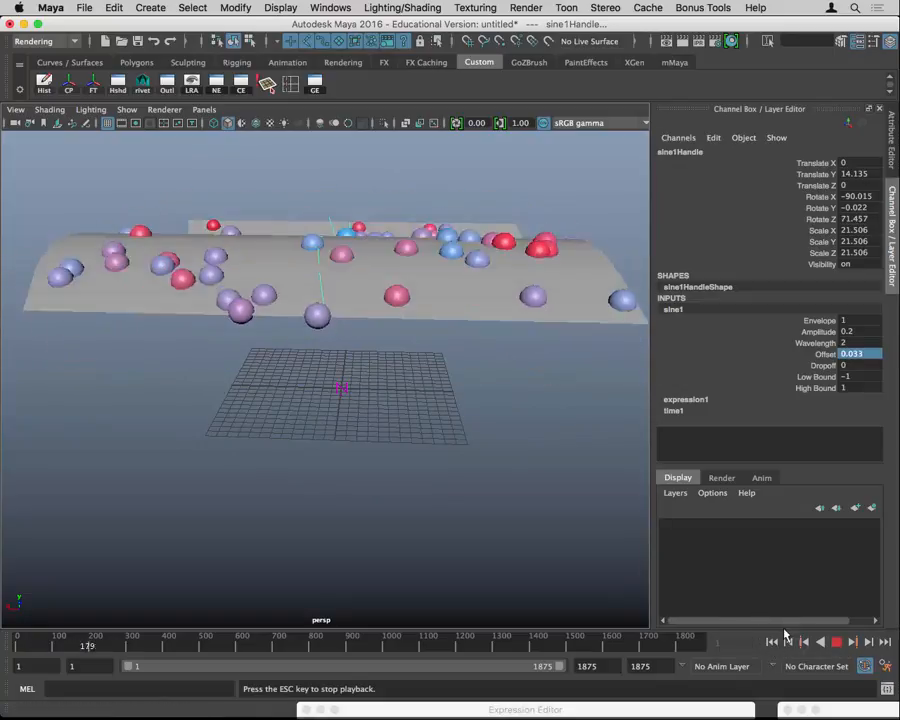
{"action": "left_click", "coordinate": [837, 642]}
- Create a polygon cone at the origin with the default settings
{"action": "left_click_drag", "start_coordinate": [405, 500], "coordinate": [354, 533], "text": "alt"}
{"action": "key", "text": "space"}
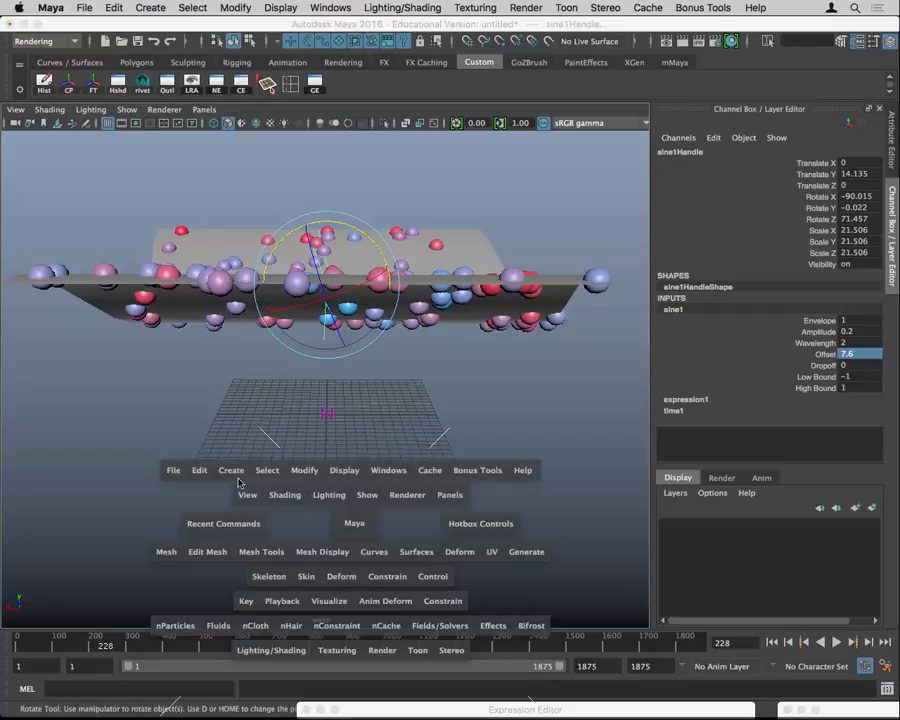
{"action": "left_click", "coordinate": [234, 477]}
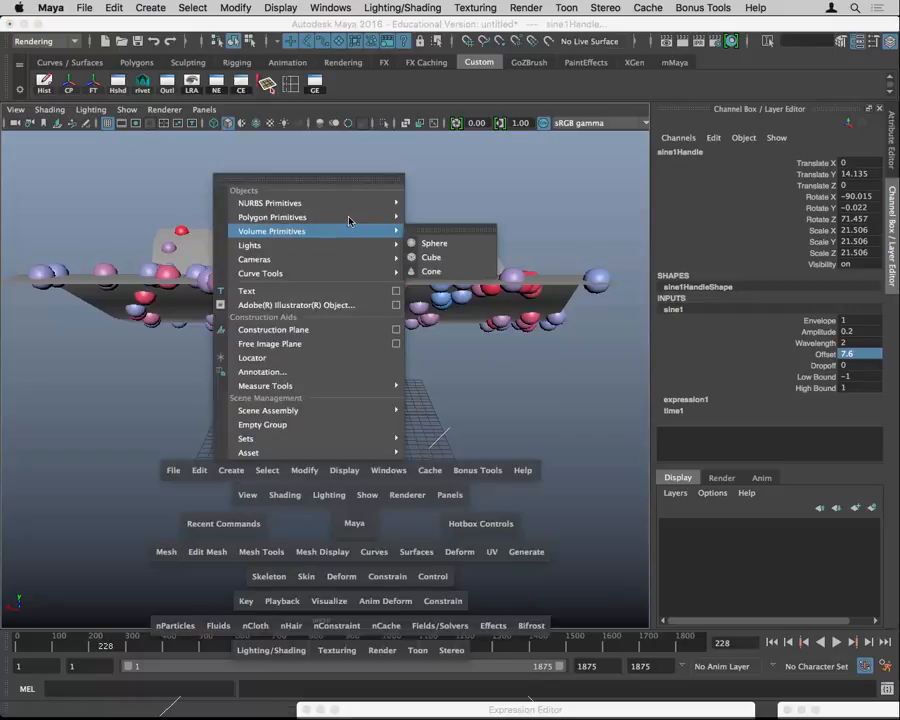
{"action": "mouse_move", "coordinate": [351, 216]}
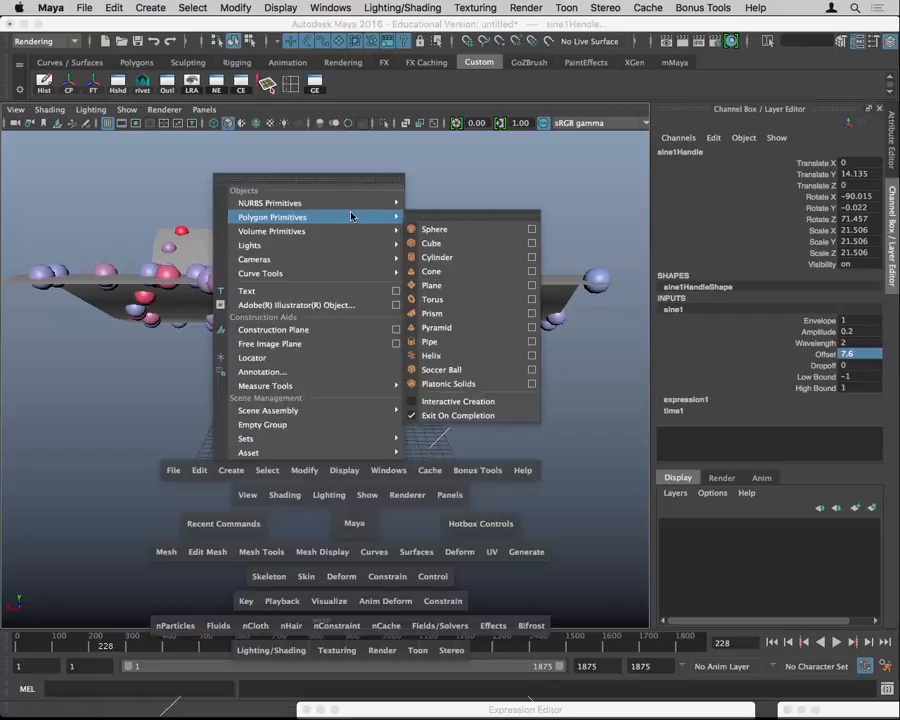
{"action": "left_click", "coordinate": [452, 272]}
- Delete the cone's construction history and freeze its transformations
{"action": "left_click_drag", "start_coordinate": [367, 376], "coordinate": [311, 408], "text": "alt"}
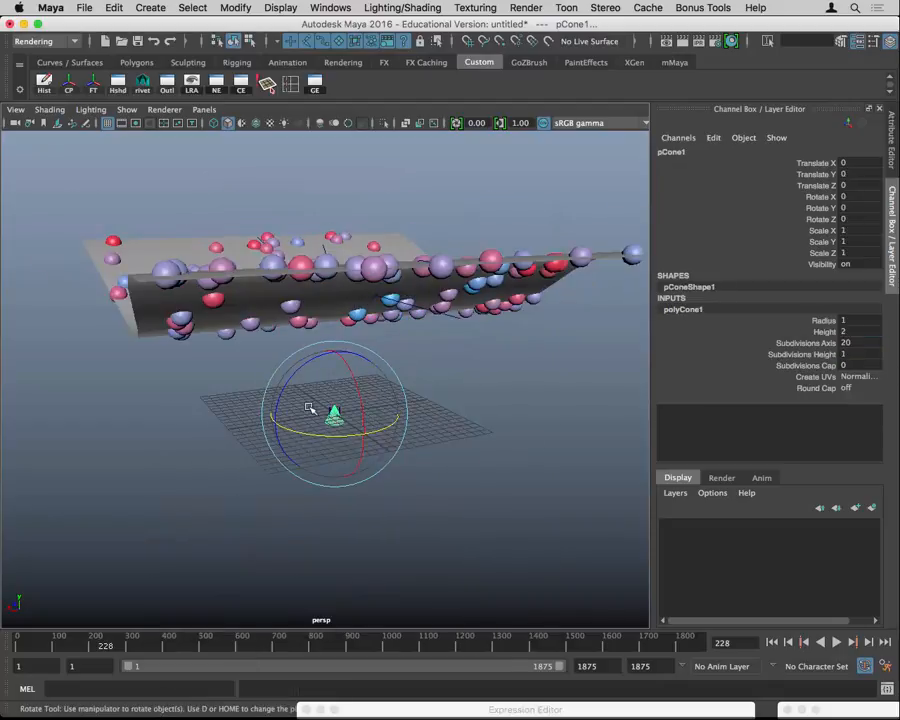
{"action": "right_click_drag", "start_coordinate": [311, 408], "coordinate": [563, 424], "text": "alt"}
{"action": "key", "text": "w"}
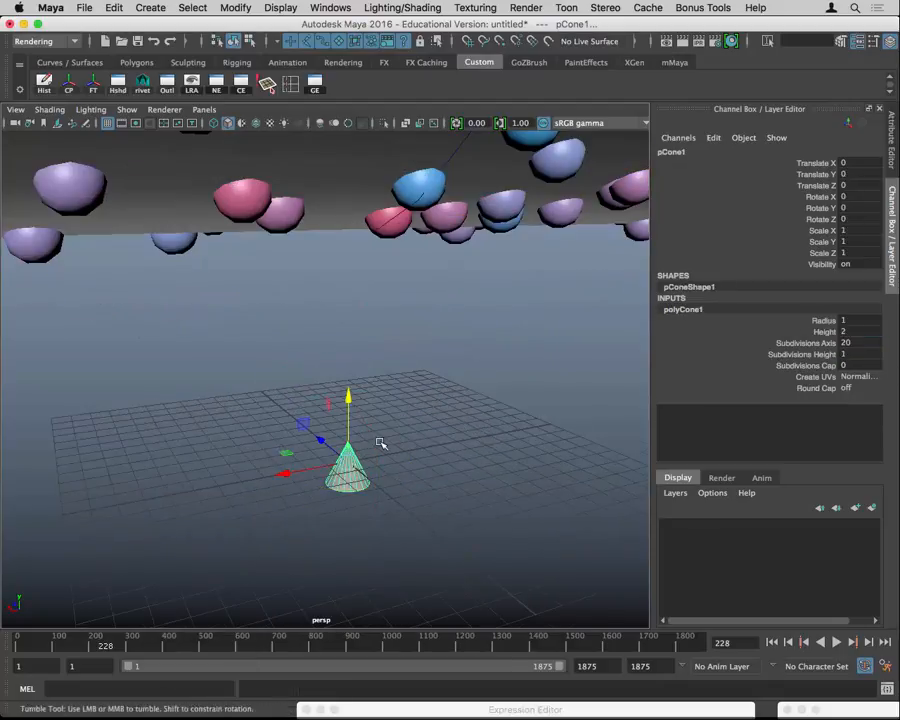
{"action": "left_click_drag", "start_coordinate": [480, 430], "coordinate": [357, 403], "text": "alt"}
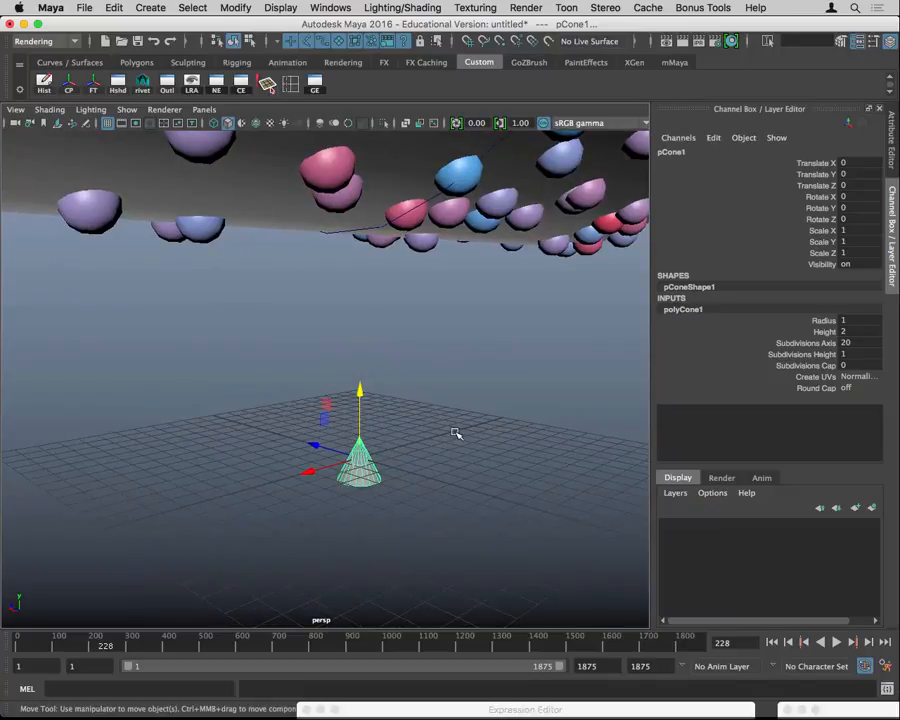
{"action": "left_click_drag", "start_coordinate": [456, 430], "coordinate": [400, 440], "text": "alt"}
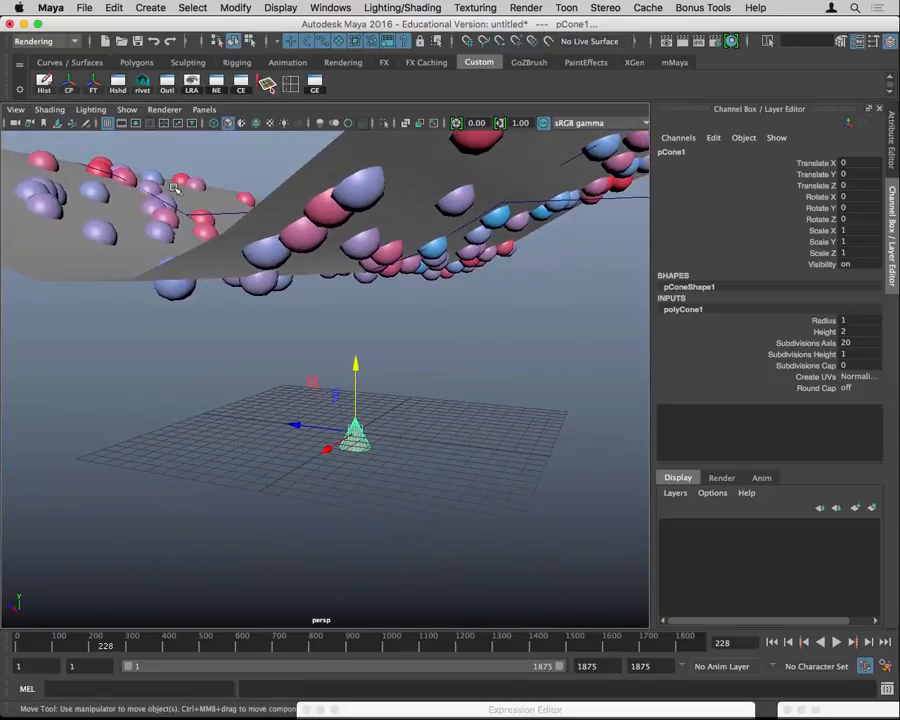
{"action": "left_click", "coordinate": [44, 85]}
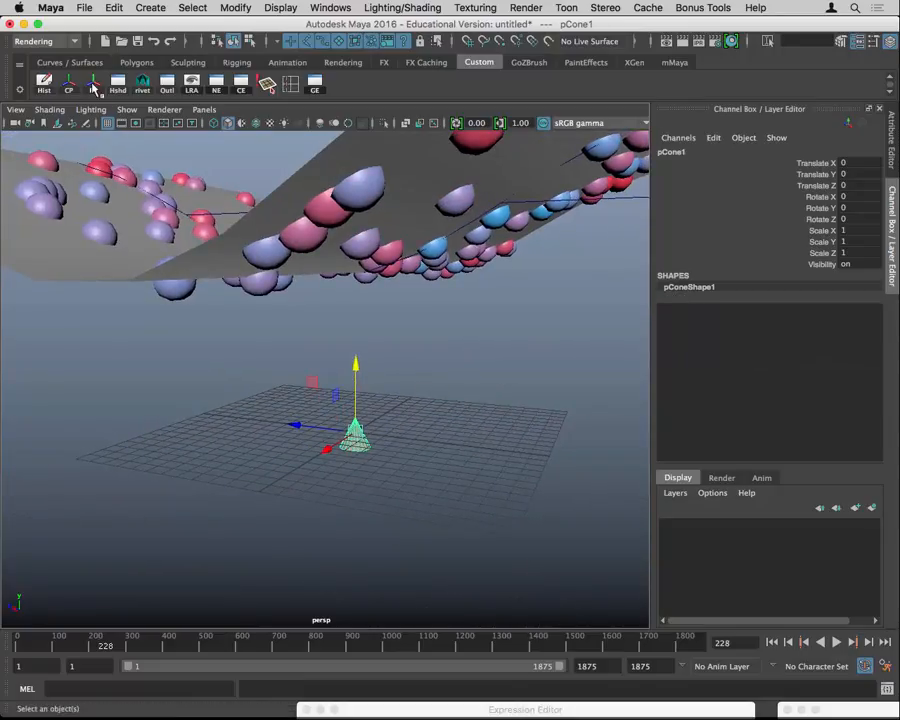
{"action": "left_click", "coordinate": [93, 85]}
- Select the cone below the wavy plane and open the options for an nParticle Instancer
{"action": "left_click_drag", "start_coordinate": [285, 410], "coordinate": [326, 417], "text": "alt"}
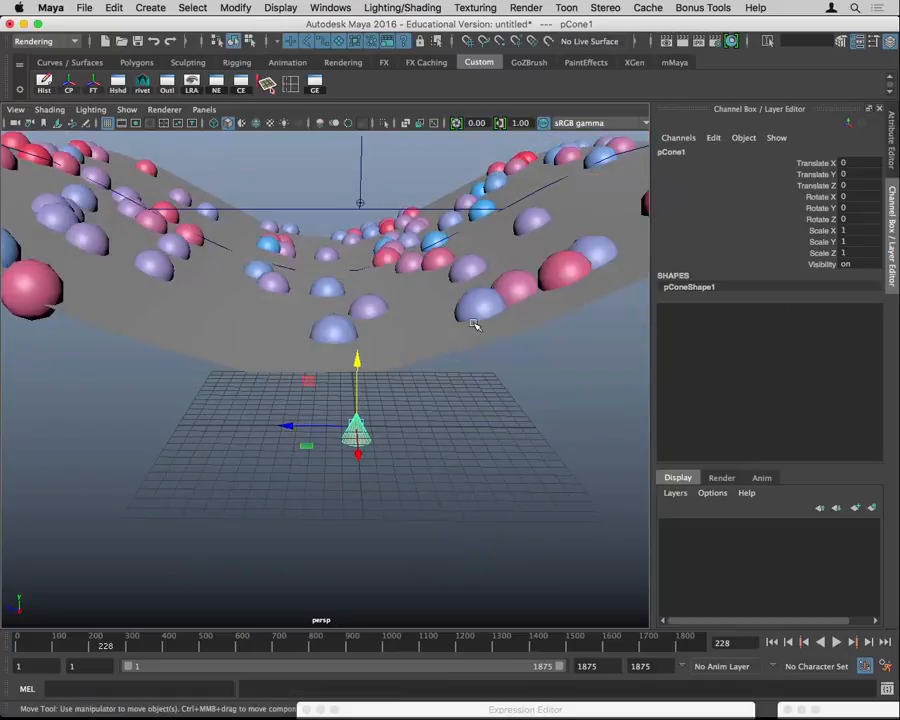
{"action": "left_click_drag", "start_coordinate": [334, 229], "coordinate": [338, 432], "text": "alt"}
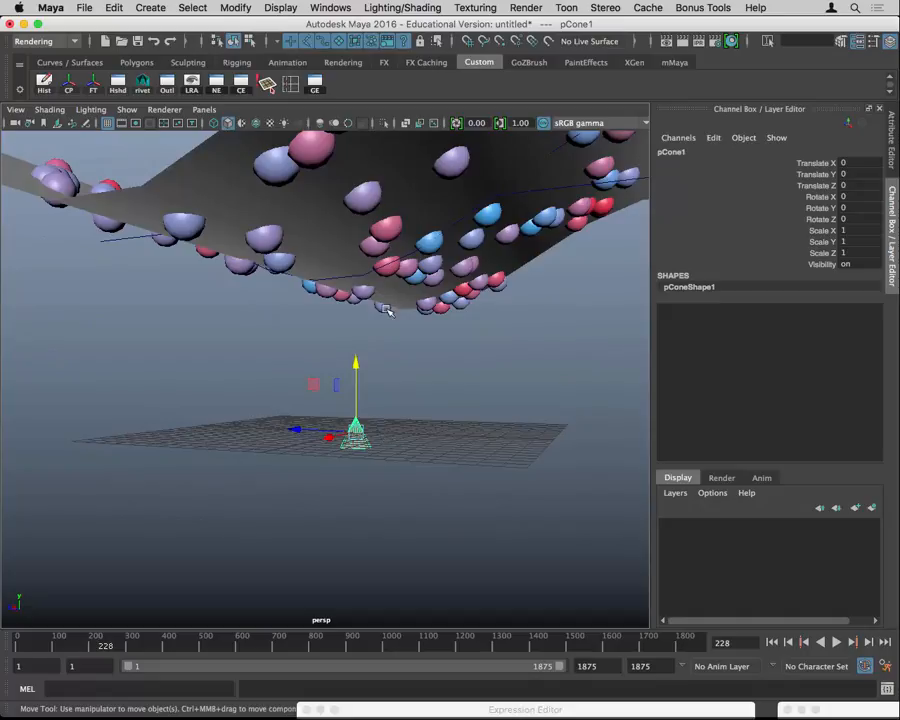
{"action": "left_click_drag", "start_coordinate": [382, 310], "coordinate": [412, 467], "text": "alt"}
{"action": "left_click_drag", "start_coordinate": [283, 400], "coordinate": [503, 532]}
{"action": "left_click", "coordinate": [382, 469]}
{"action": "mouse_move", "coordinate": [414, 488]}
{"action": "left_mouse_down", "text": "alt"}
{"action": "mouse_move", "coordinate": [408, 506]}
{"action": "mouse_move", "coordinate": [416, 464]}
{"action": "left_mouse_up", "text": "alt"}
{"action": "left_click", "coordinate": [357, 449]}
{"action": "key", "text": "space"}
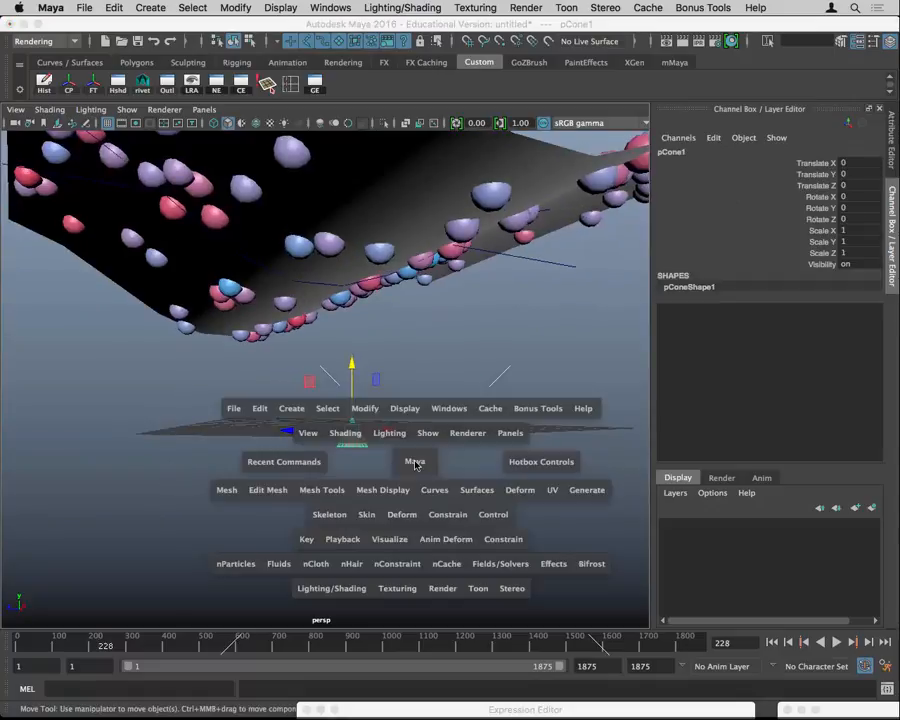
{"action": "left_click", "coordinate": [237, 563]}
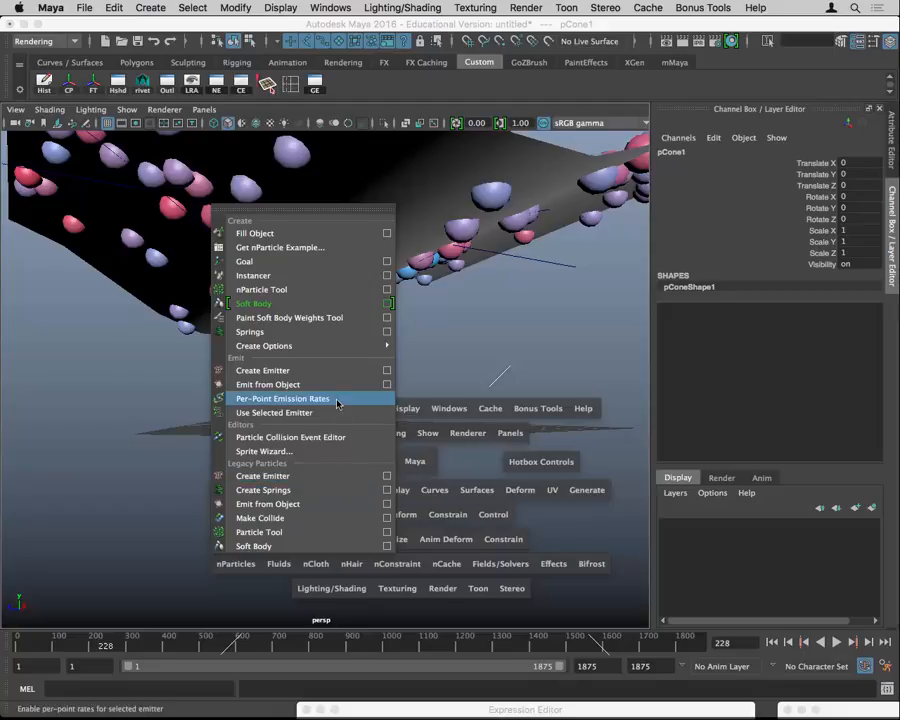
{"action": "left_click", "coordinate": [388, 277]}
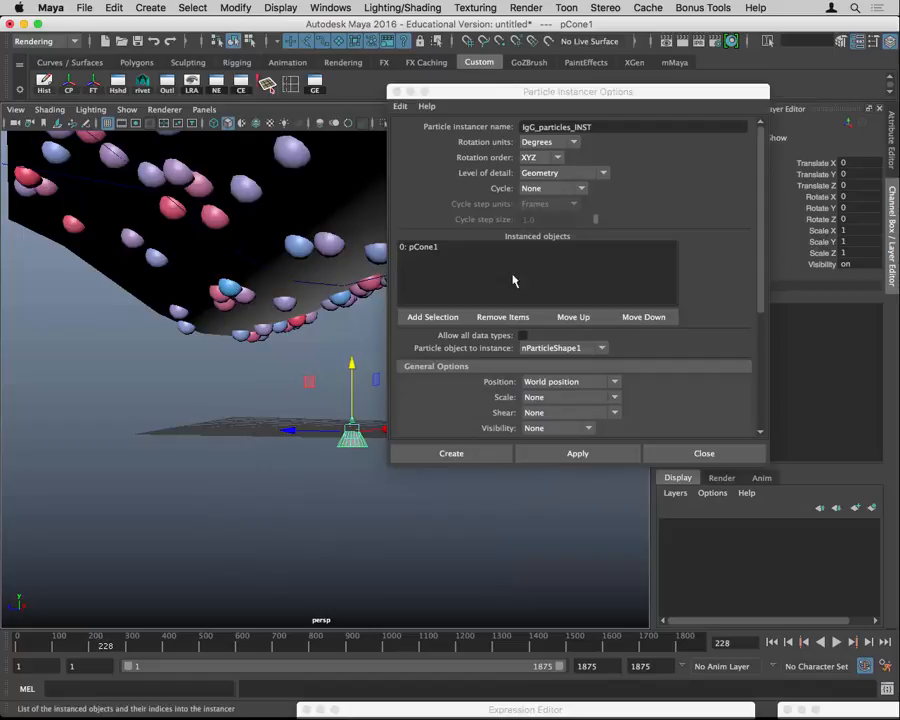
- Create a particle instancer named cone_INST that places pCone1 on the particles of nParticleShape1, and view the instanced cones
{"action": "left_click", "coordinate": [418, 249]}
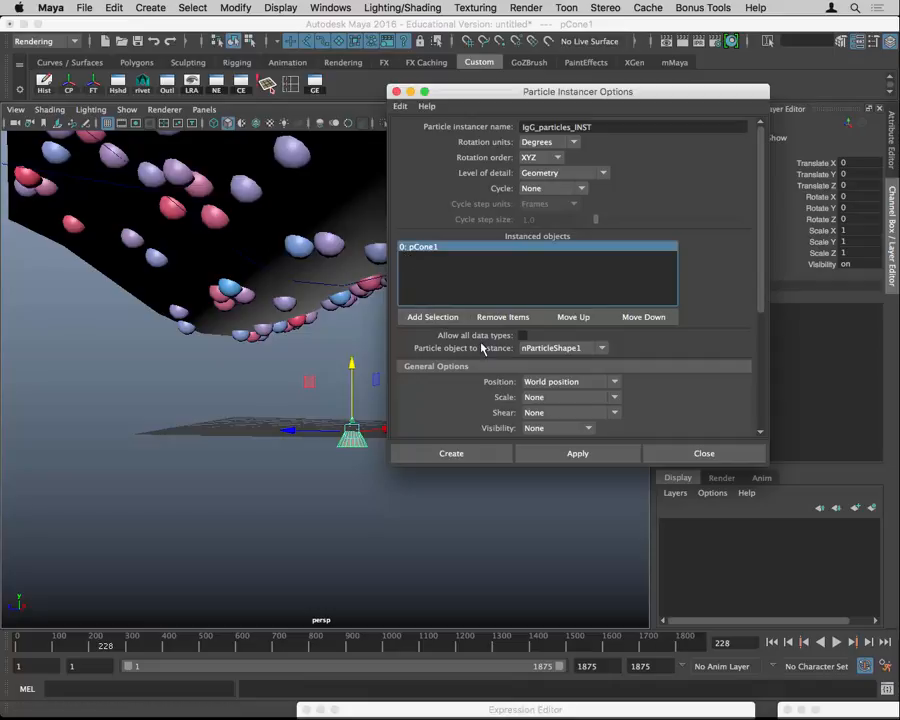
{"action": "left_click", "coordinate": [602, 349]}
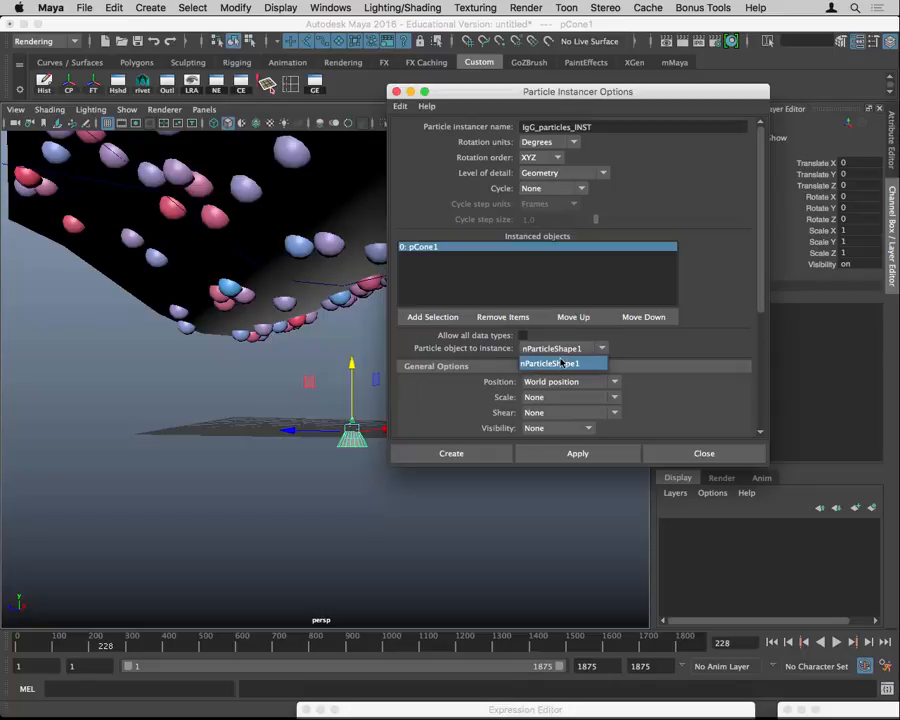
{"action": "left_click", "coordinate": [562, 364]}
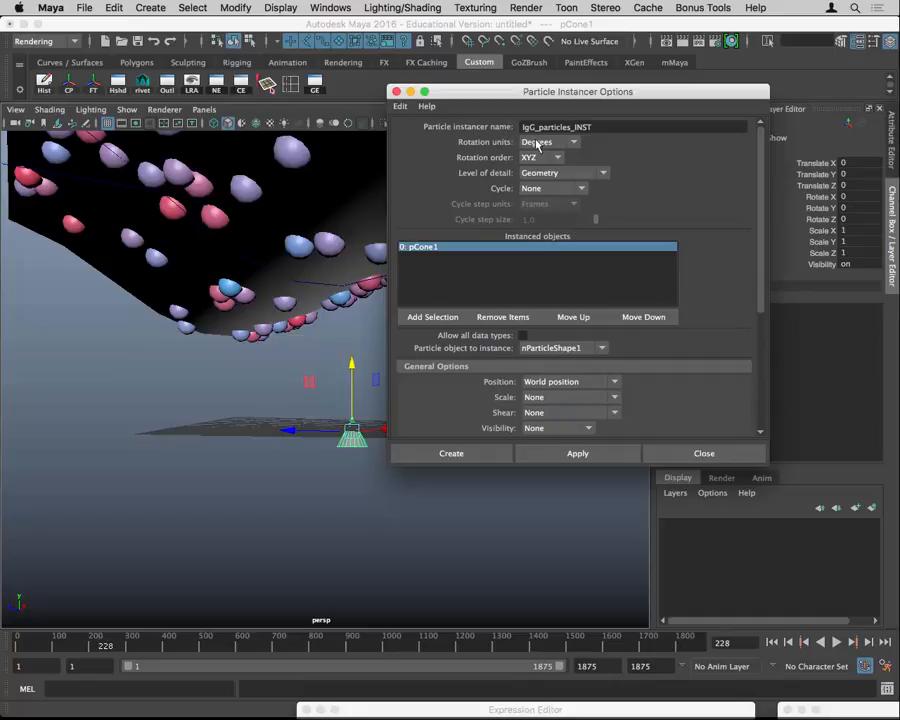
{"action": "double_click", "coordinate": [603, 127]}
{"action": "type", "text": "cone"}
{"action": "left_click", "coordinate": [487, 456]}
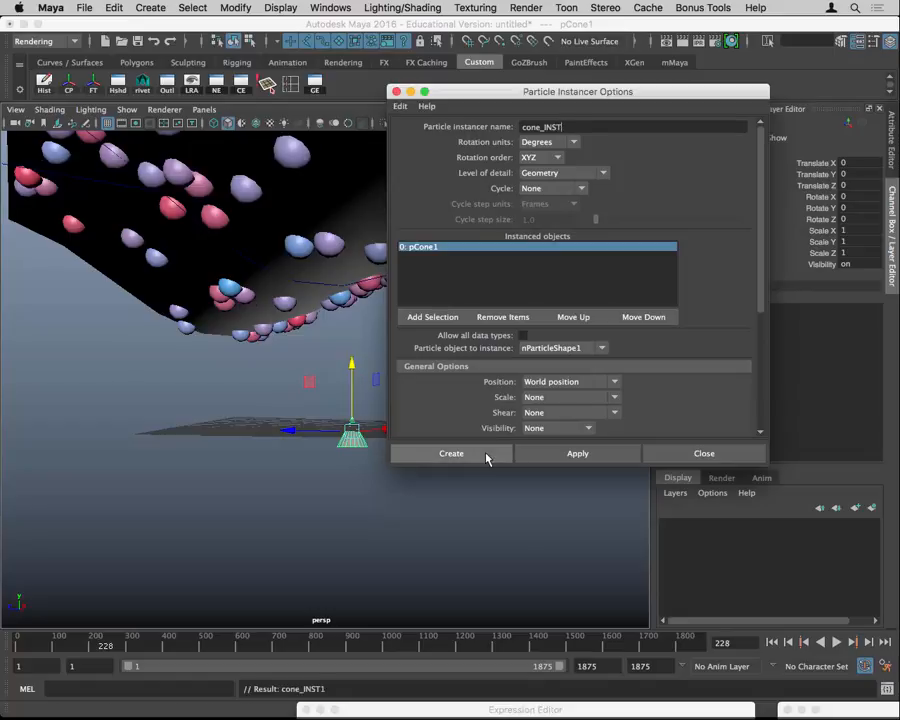
{"action": "left_click_drag", "start_coordinate": [470, 304], "coordinate": [383, 341], "text": "alt"}
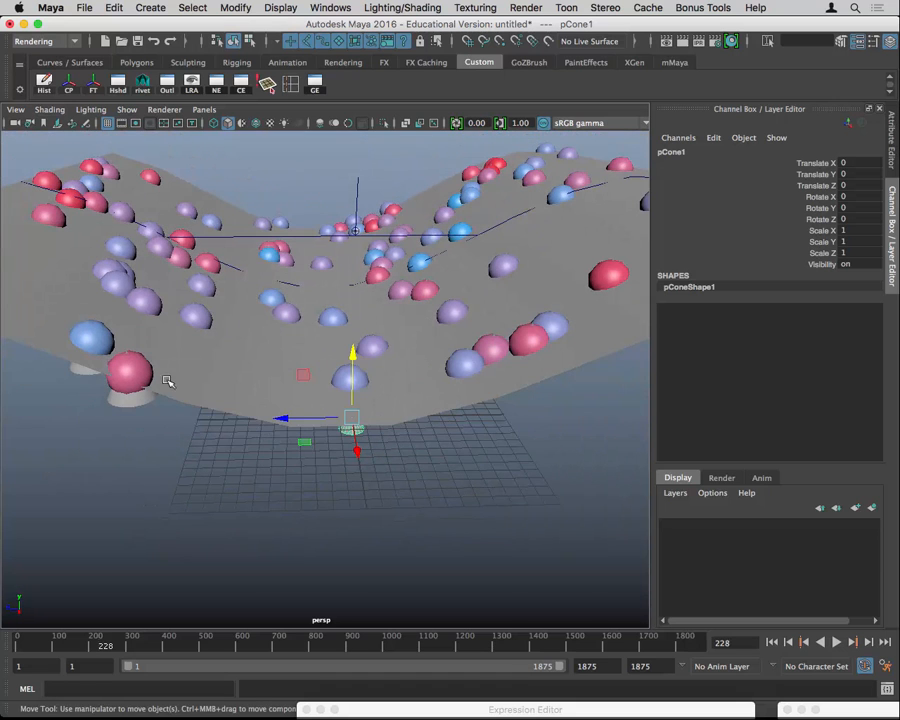
{"action": "left_click_drag", "start_coordinate": [245, 382], "coordinate": [287, 297], "text": "alt"}
{"action": "left_click_drag", "start_coordinate": [316, 242], "coordinate": [301, 297], "text": "alt"}
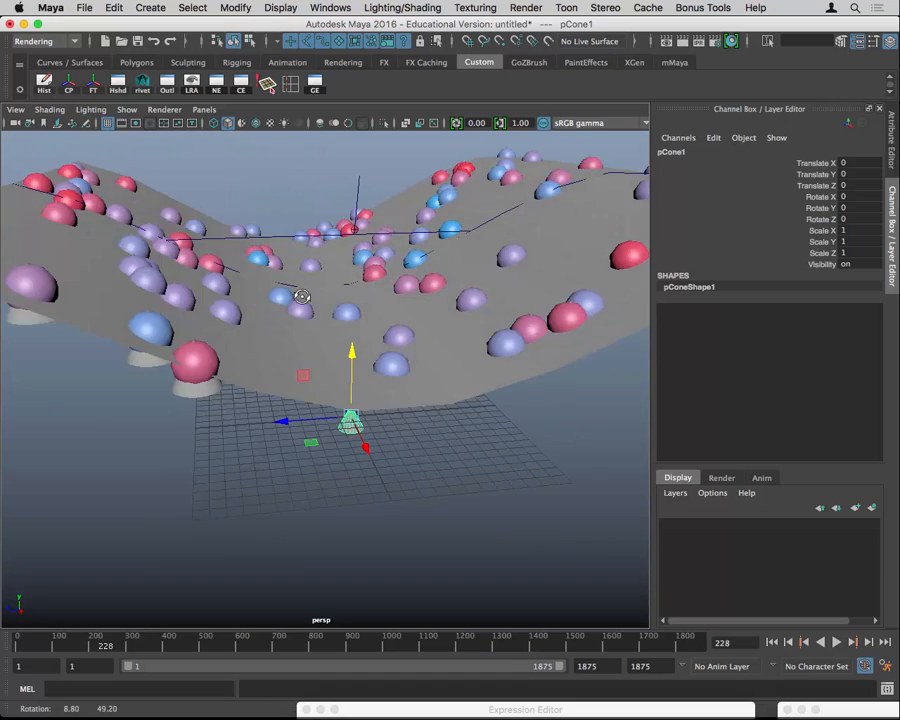
- Make the nParticle shape on the wavy plane an intermediate object, leaving only the instanced cones displayed
{"action": "left_click", "coordinate": [194, 362]}
{"action": "left_click_drag", "start_coordinate": [194, 362], "coordinate": [112, 378], "text": "alt"}
{"action": "left_click", "coordinate": [124, 363]}
{"action": "left_click", "coordinate": [105, 393], "text": "shift"}
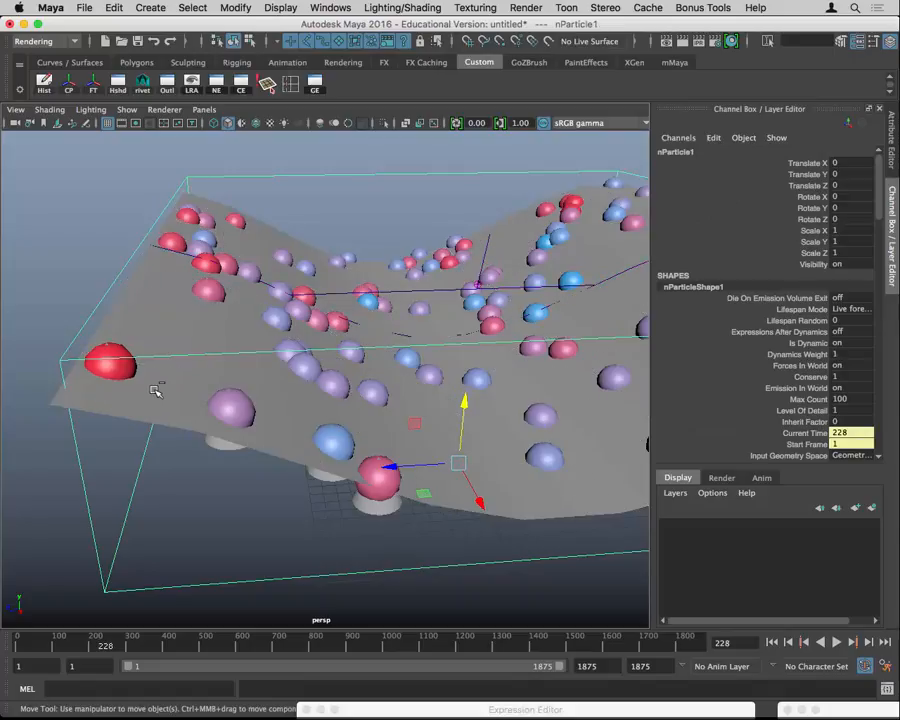
{"action": "key", "text": "ctrl+a"}
{"action": "scroll", "coordinate": [779, 362], "scroll_direction": "down", "scroll_amount": 5}
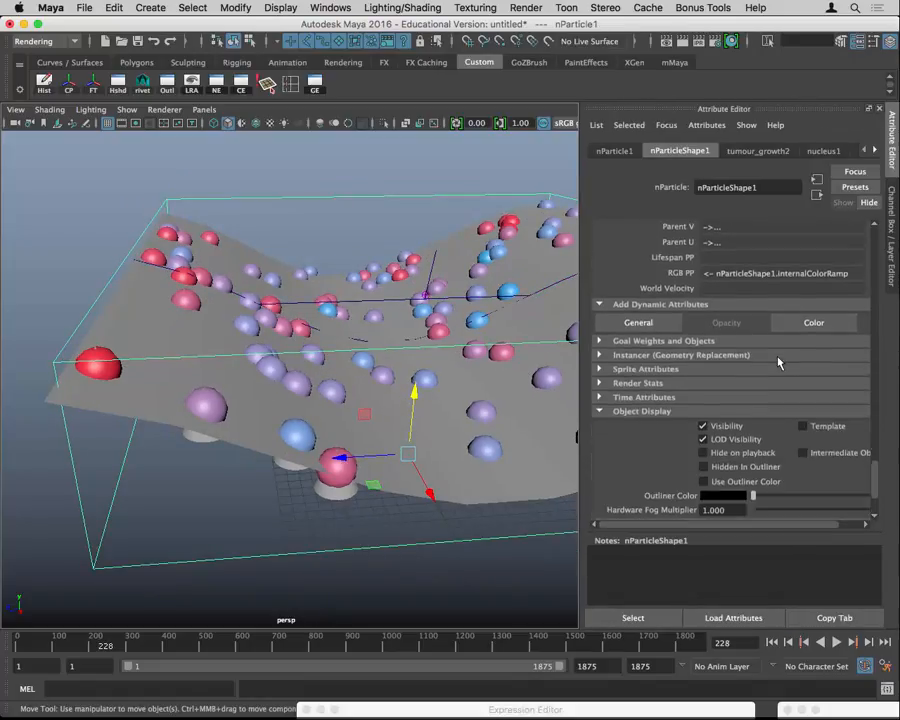
{"action": "scroll", "coordinate": [779, 362], "scroll_direction": "down", "scroll_amount": 1}
{"action": "left_click", "coordinate": [802, 410]}
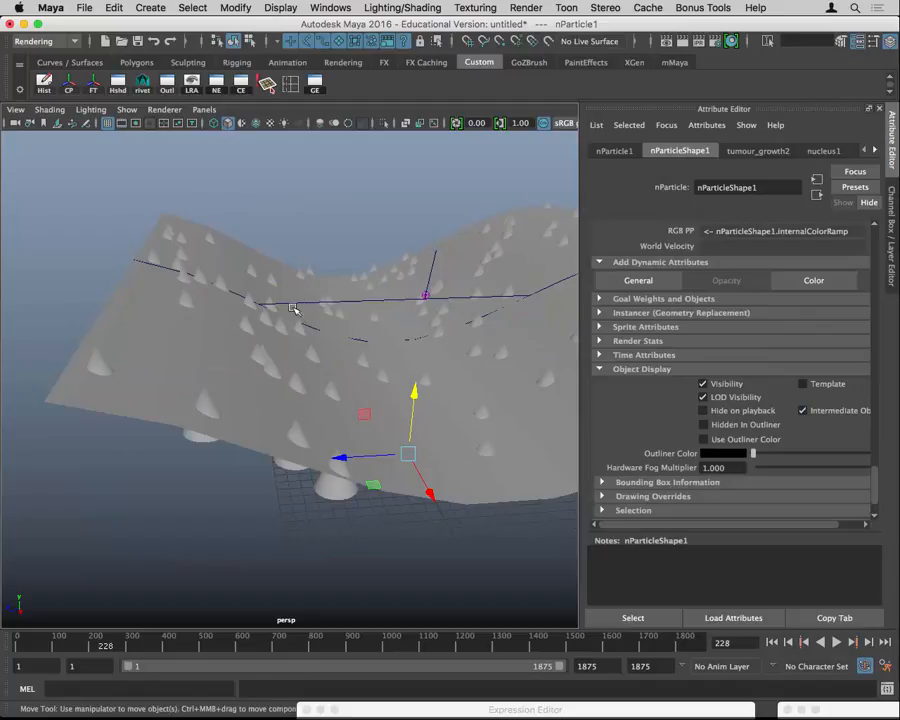
- Assign a new mental ray mila_material to the source cone at the origin
{"action": "left_click_drag", "start_coordinate": [293, 308], "coordinate": [316, 281], "text": "alt"}
{"action": "left_click_drag", "start_coordinate": [269, 374], "coordinate": [498, 367], "text": "alt"}
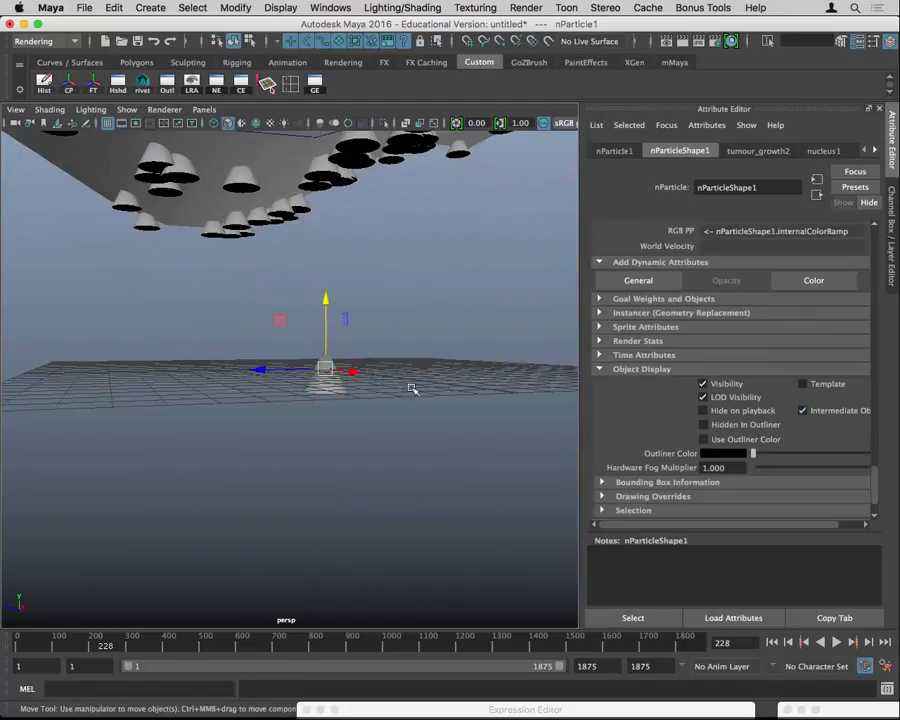
{"action": "left_click", "coordinate": [335, 388]}
{"action": "right_click", "coordinate": [323, 300]}
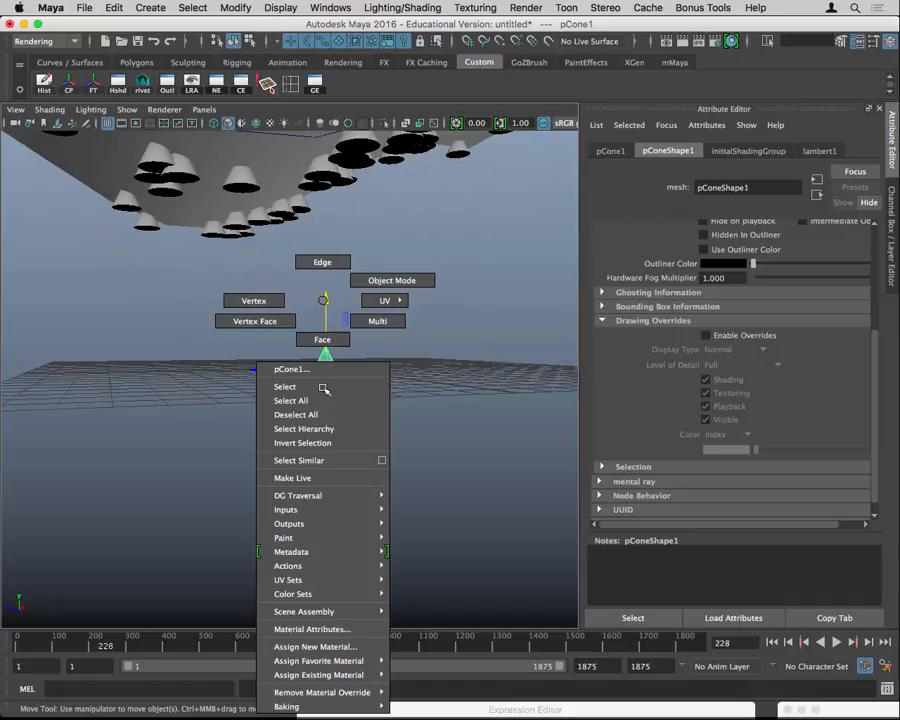
{"action": "left_click", "coordinate": [358, 647]}
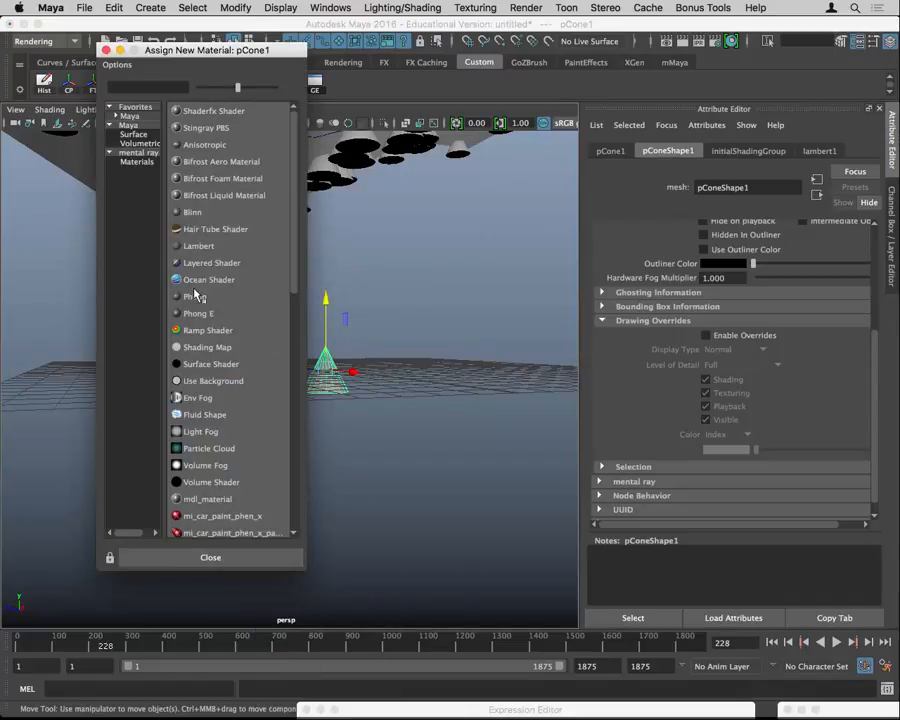
{"action": "left_click", "coordinate": [137, 161]}
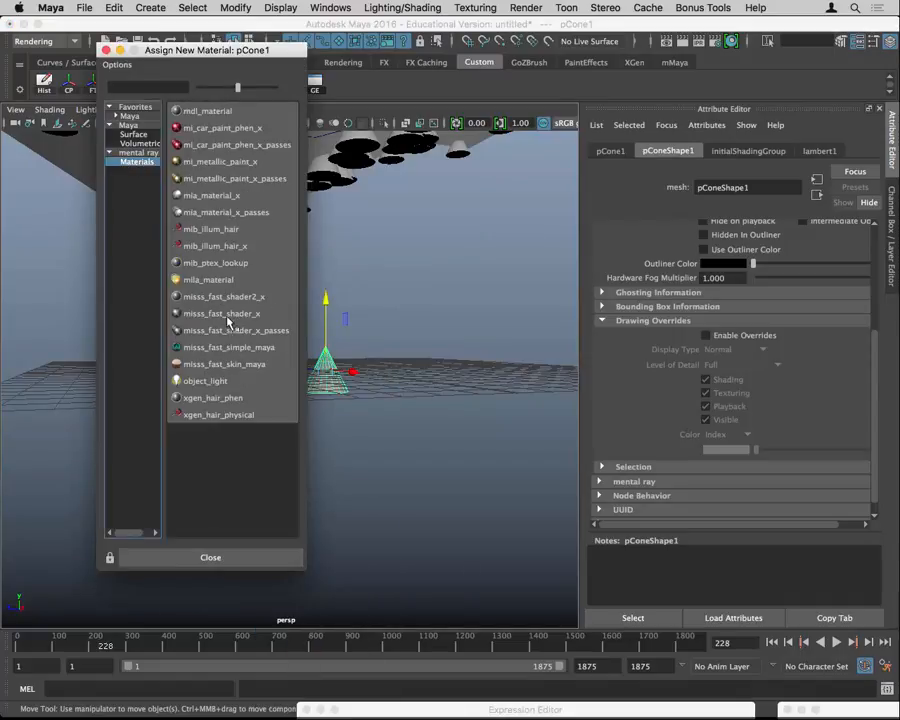
{"action": "left_click", "coordinate": [212, 279]}
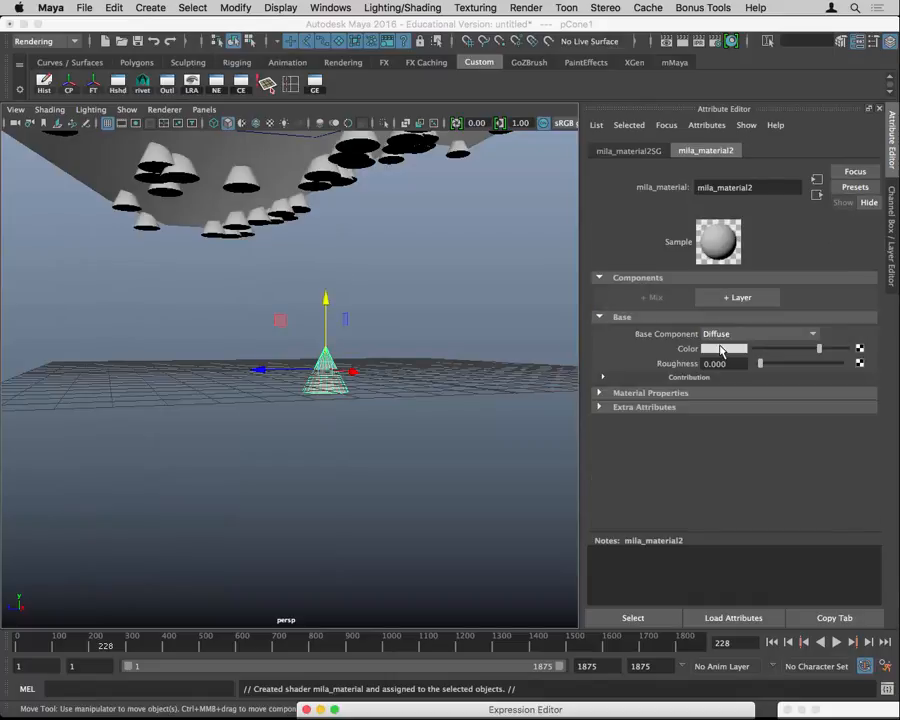
- Set the base diffuse colour of the cone's material to red and deselect the cone
{"action": "left_click", "coordinate": [722, 349]}
{"action": "left_click", "coordinate": [665, 315]}
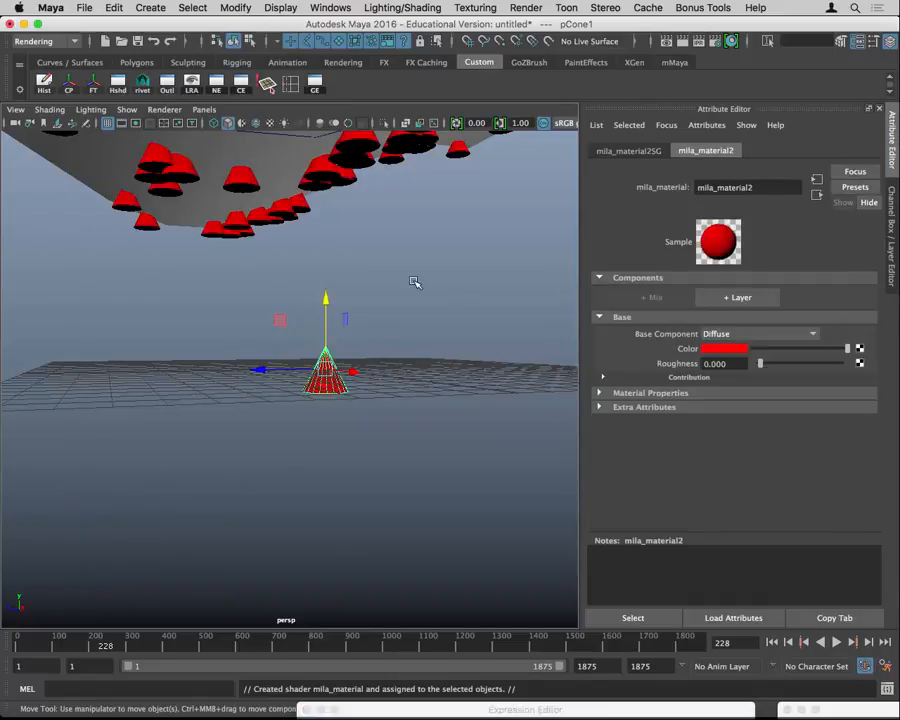
{"action": "left_click", "coordinate": [442, 294]}
- Play the simulation from the first frame, stop it, and examine how the red cones are oriented on the moving plane
{"action": "left_click_drag", "start_coordinate": [442, 294], "coordinate": [222, 303], "text": "alt"}
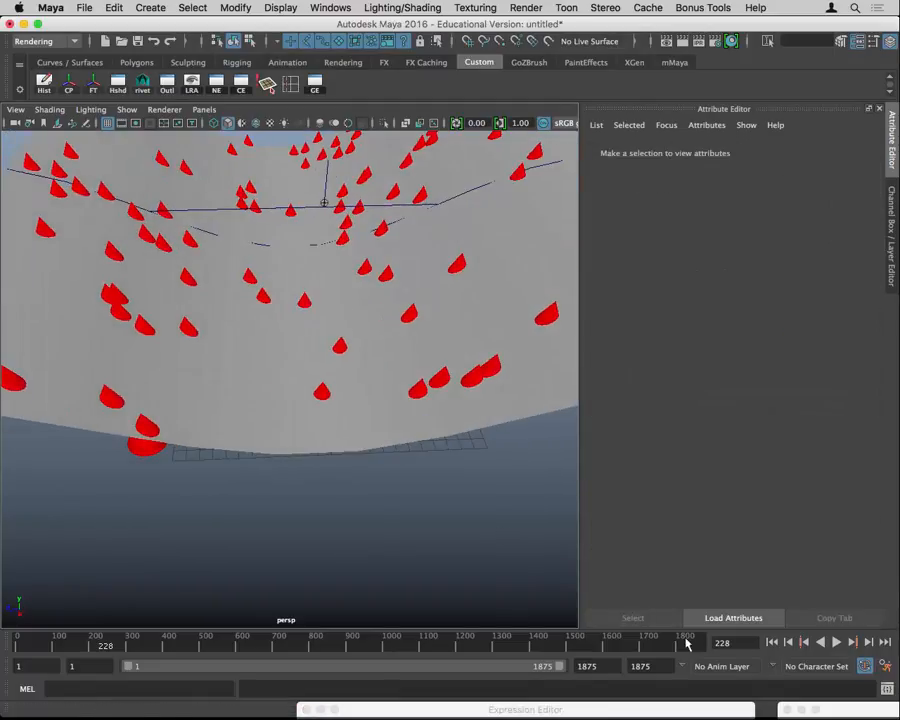
{"action": "left_click", "coordinate": [772, 642]}
{"action": "left_click", "coordinate": [836, 643]}
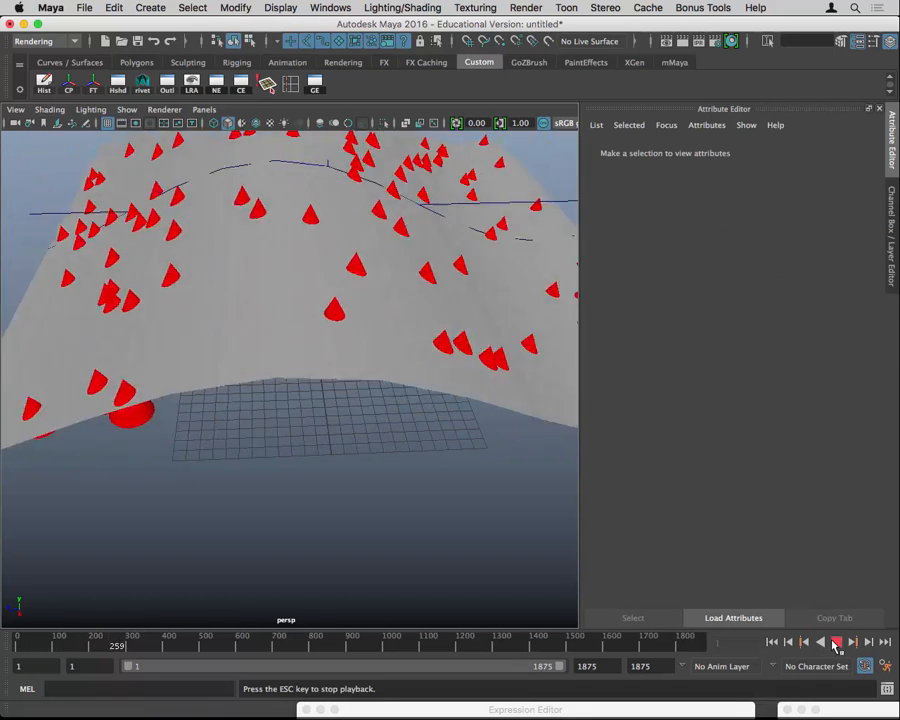
{"action": "left_click", "coordinate": [836, 643]}
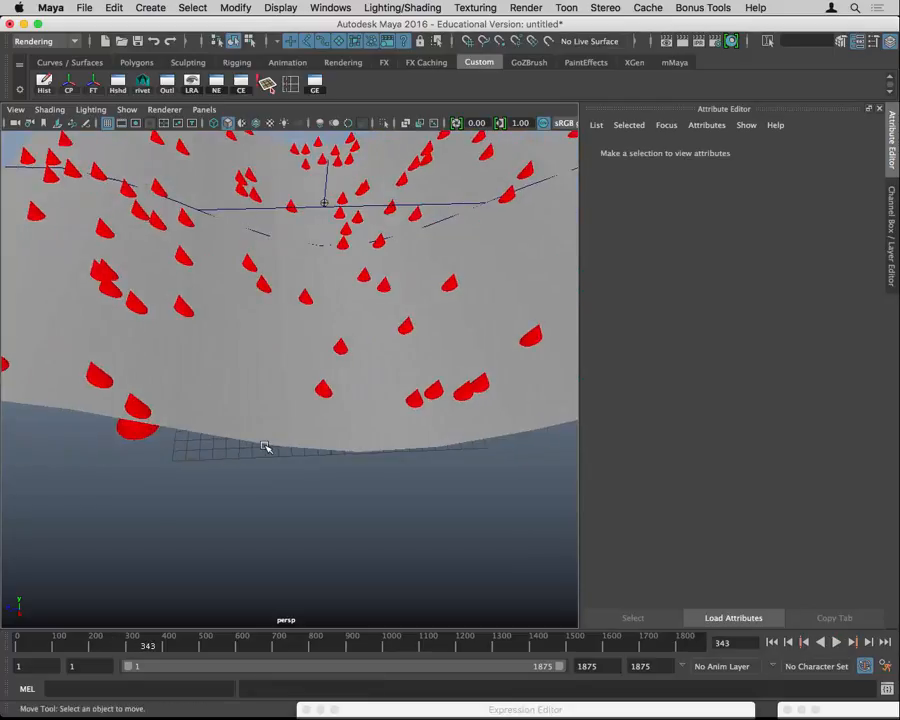
{"action": "left_click_drag", "start_coordinate": [267, 388], "coordinate": [290, 388], "text": "alt"}
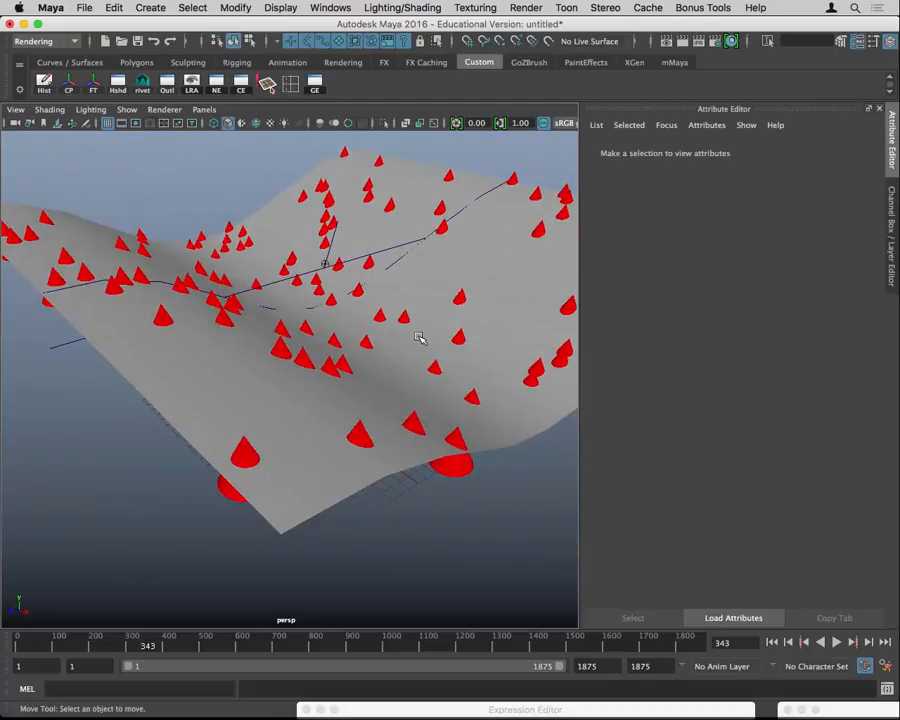
{"action": "left_click_drag", "start_coordinate": [344, 456], "coordinate": [358, 426], "text": "alt"}
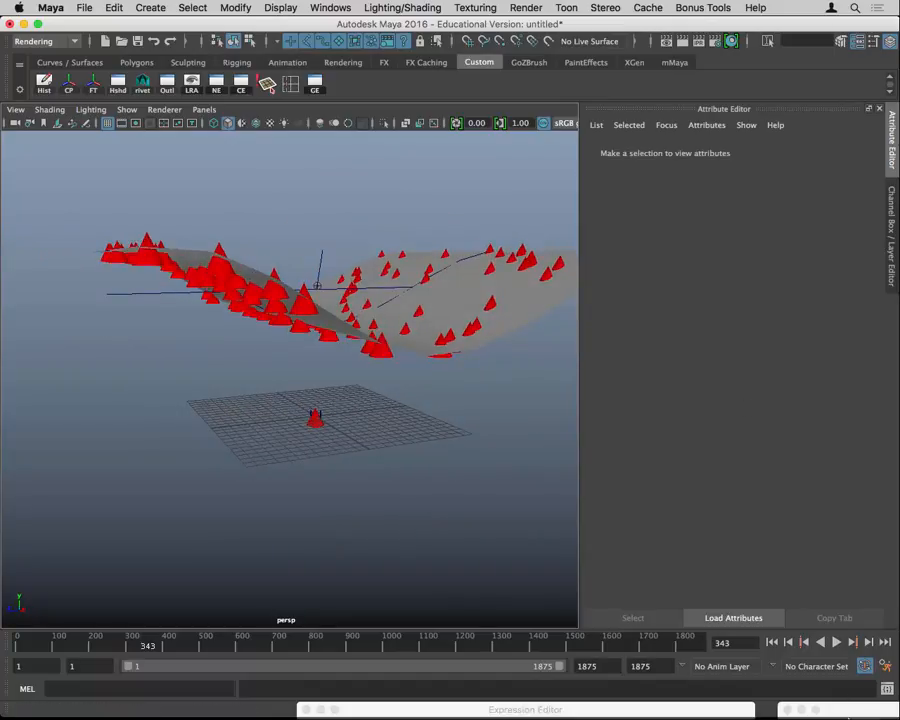
- Select nParticle1 in the Outliner and display the attributes of nParticleShape1
{"action": "left_click", "coordinate": [849, 712]}
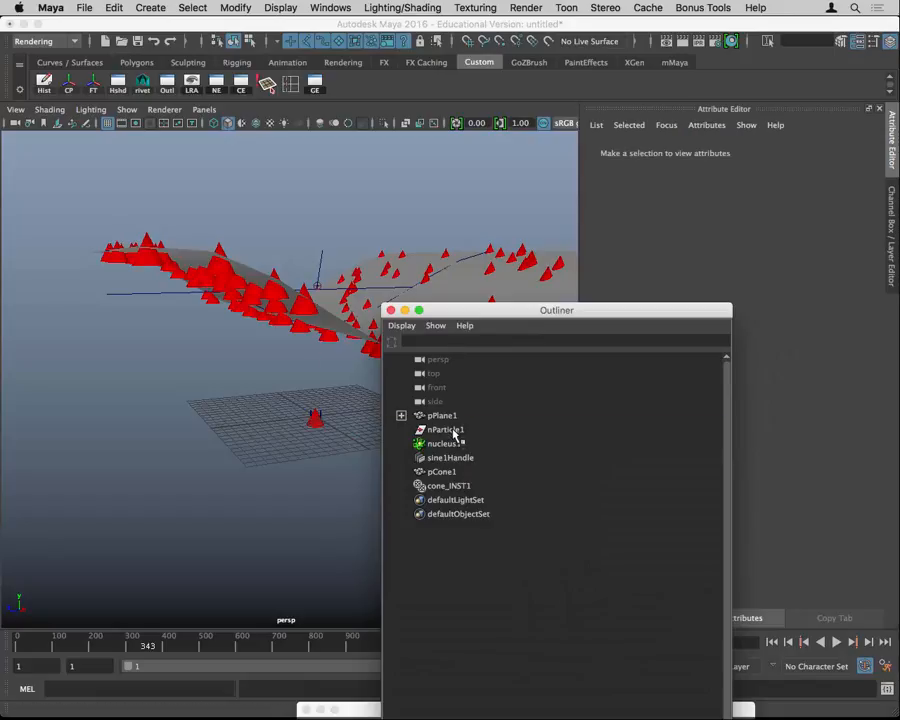
{"action": "left_click", "coordinate": [447, 429]}
{"action": "left_click_drag", "start_coordinate": [587, 311], "coordinate": [592, 573]}
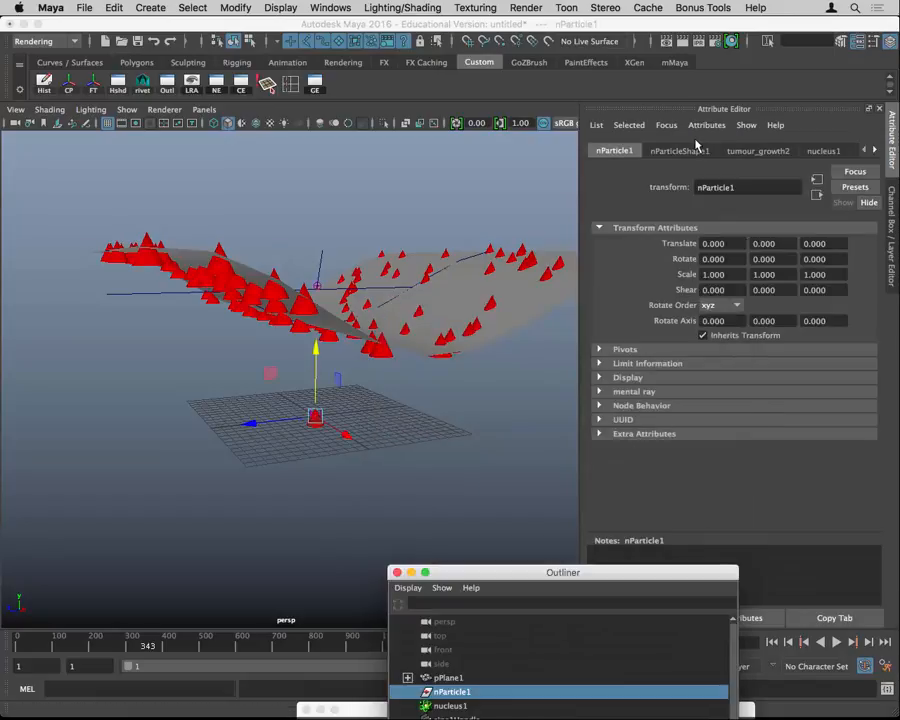
{"action": "left_click", "coordinate": [680, 150]}
{"action": "left_click_drag", "start_coordinate": [650, 576], "coordinate": [596, 692]}
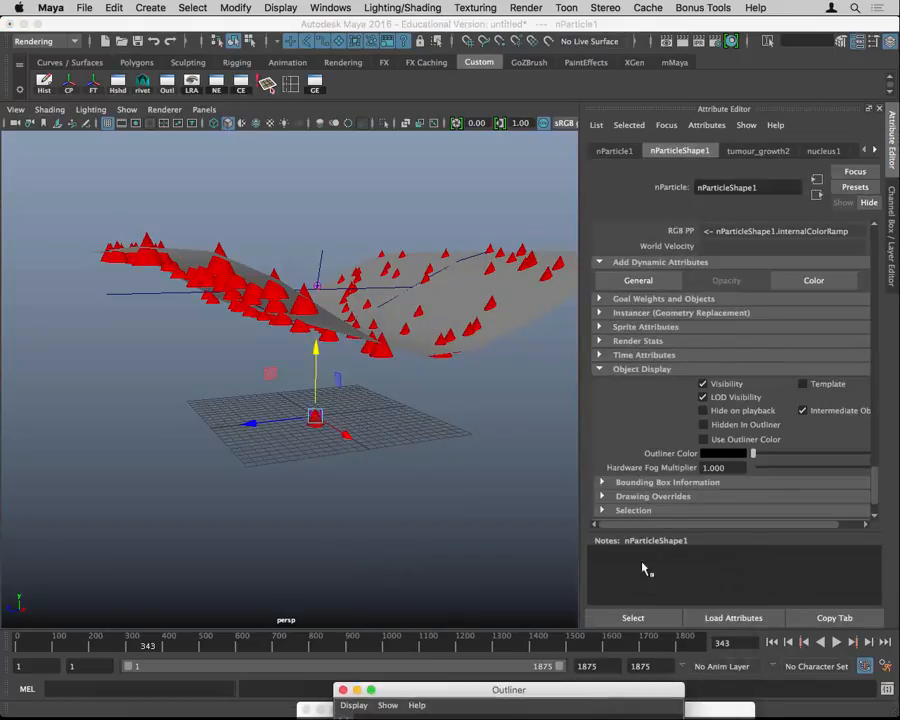
- Collapse the Incandescence, Color, Opacity Scale, Shading, Per Particle (Array) Attributes and Object Display sections of nParticleShape1
{"action": "scroll", "coordinate": [736, 381], "scroll_direction": "up", "scroll_amount": 15}
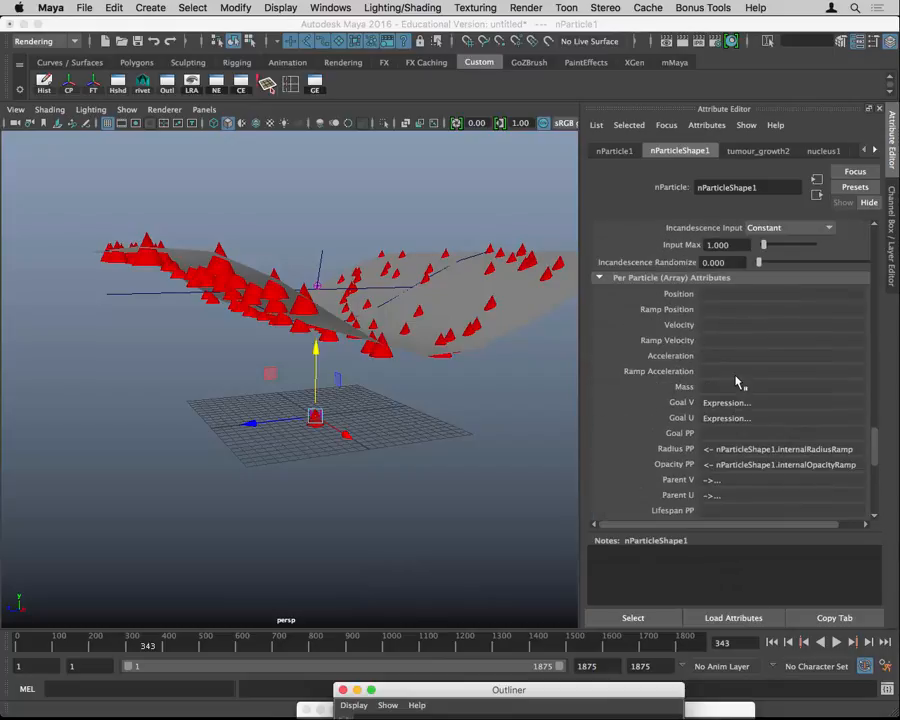
{"action": "scroll", "coordinate": [737, 379], "scroll_direction": "down", "scroll_amount": 4}
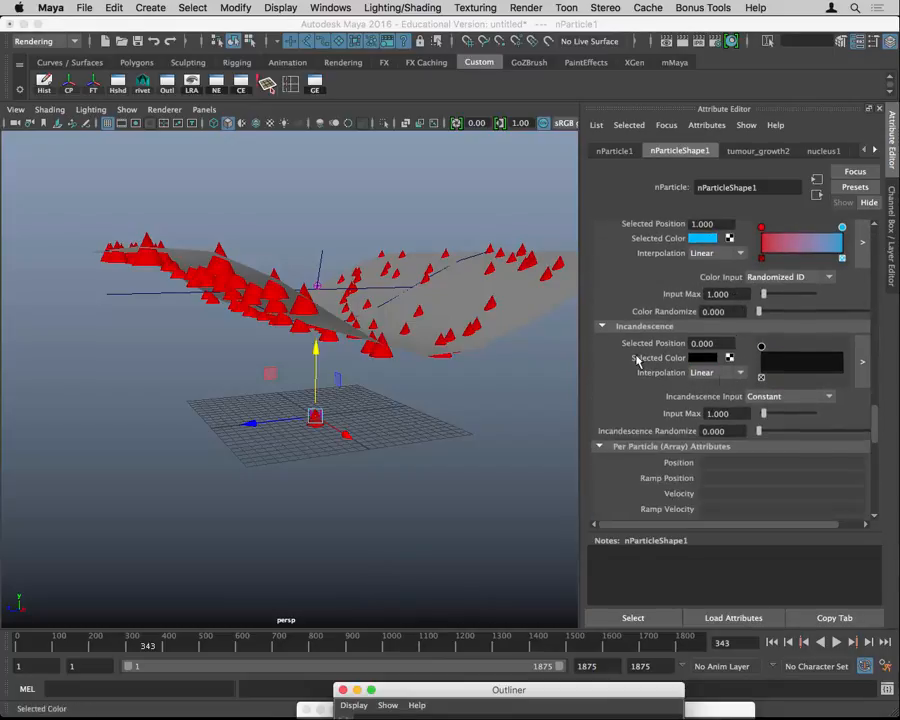
{"action": "left_click", "coordinate": [605, 327]}
{"action": "scroll", "coordinate": [602, 305], "scroll_direction": "up", "scroll_amount": 3}
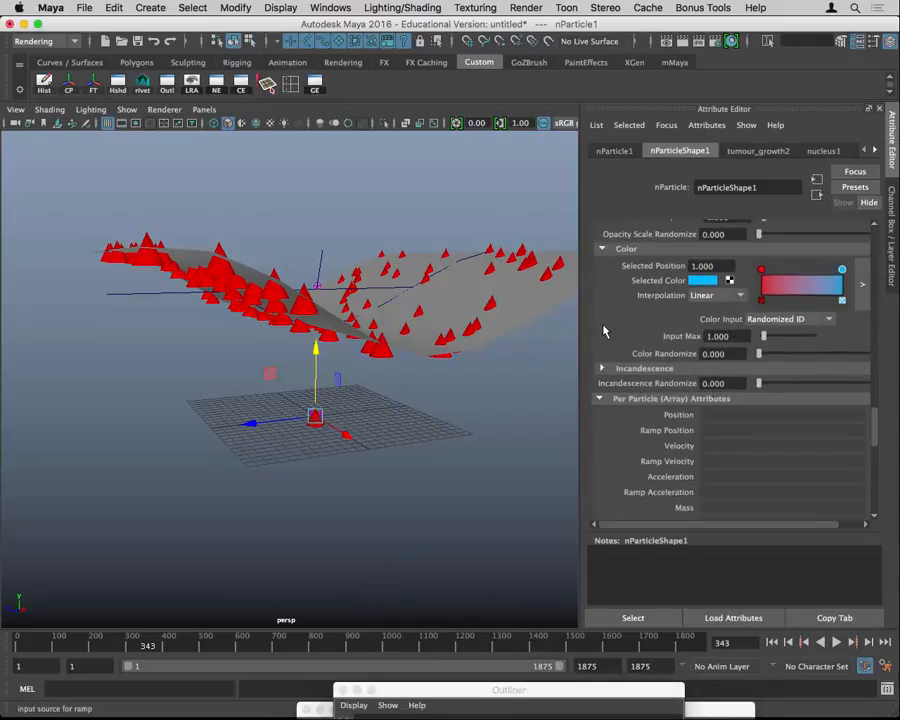
{"action": "left_click", "coordinate": [600, 291]}
{"action": "scroll", "coordinate": [606, 298], "scroll_direction": "up", "scroll_amount": 4}
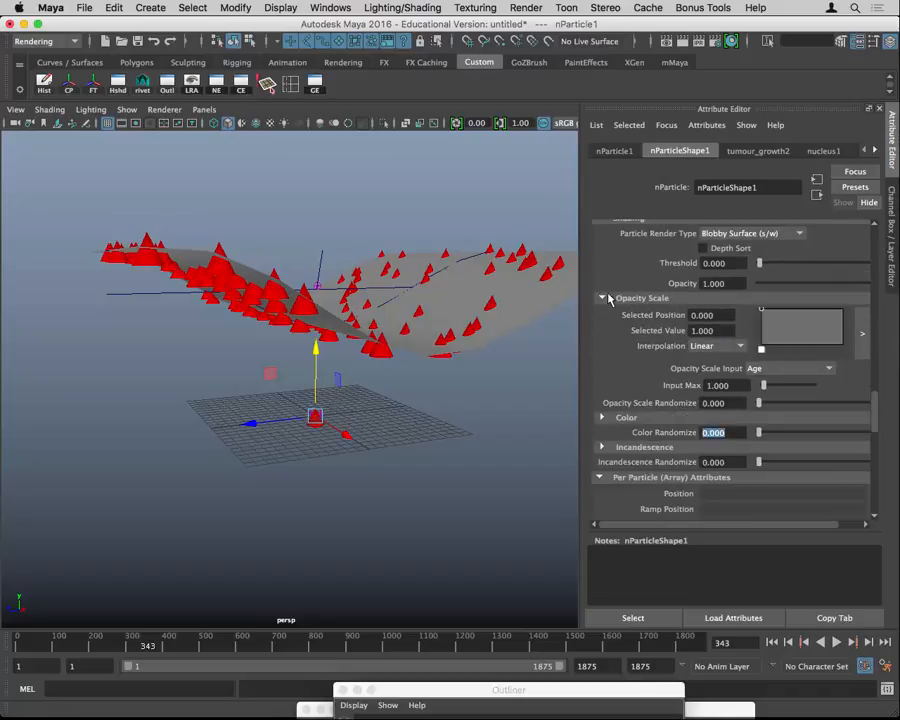
{"action": "left_click", "coordinate": [603, 299]}
{"action": "scroll", "coordinate": [606, 301], "scroll_direction": "up", "scroll_amount": 5}
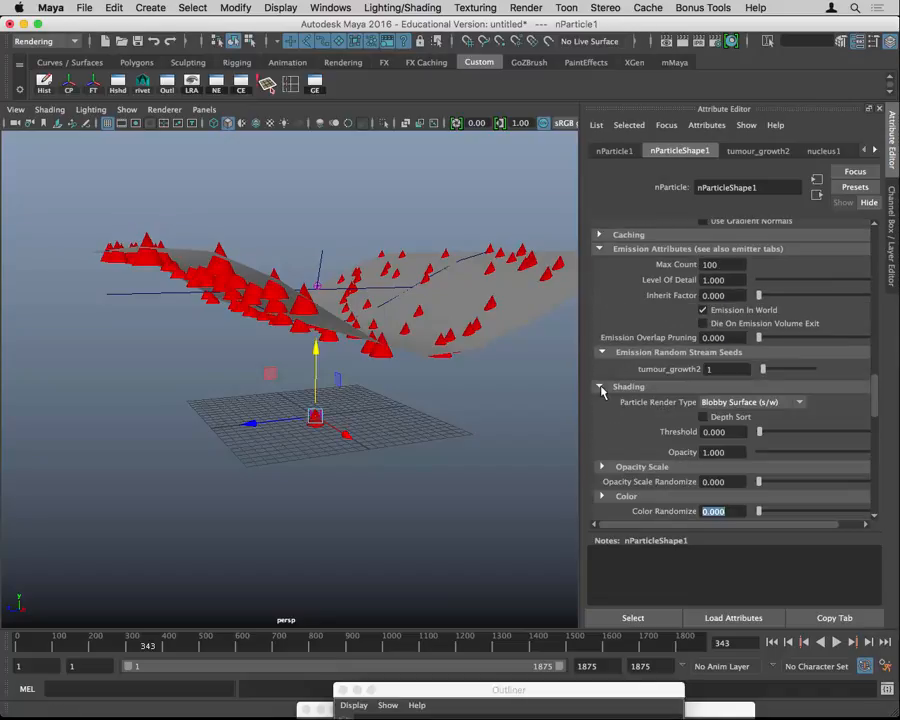
{"action": "left_click", "coordinate": [601, 387]}
{"action": "scroll", "coordinate": [597, 364], "scroll_direction": "down", "scroll_amount": 3}
{"action": "left_click", "coordinate": [600, 311]}
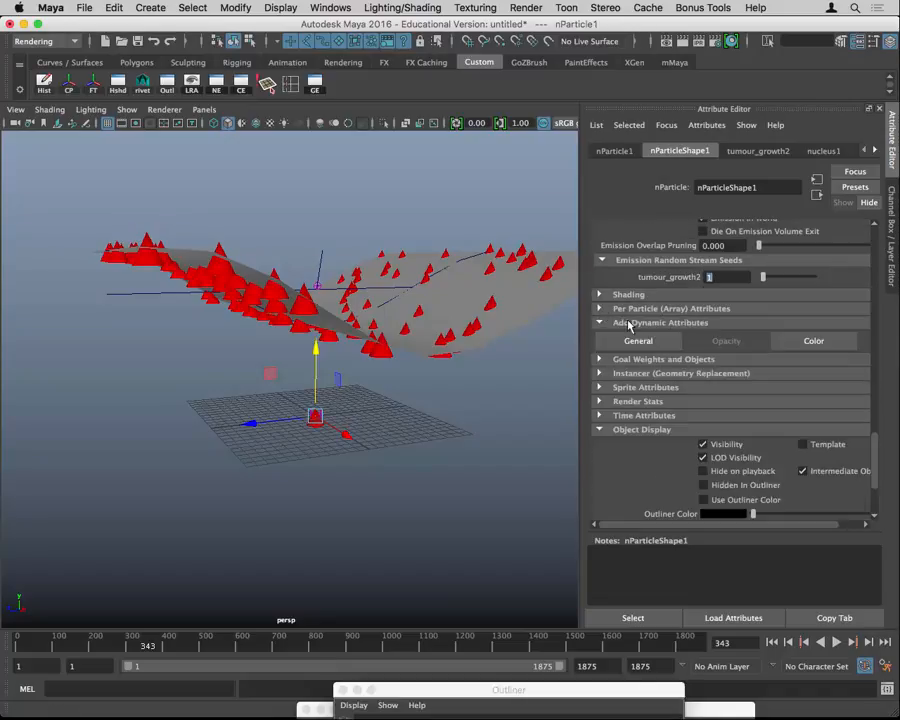
{"action": "left_click", "coordinate": [599, 427]}
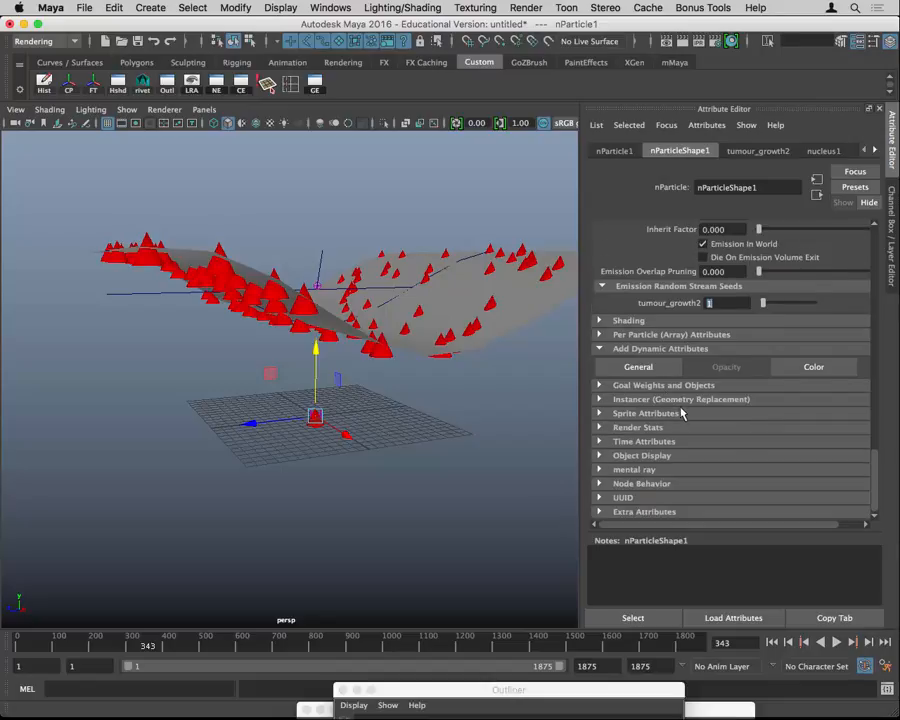
- Collapse the Emission Attributes, Output Mesh and Add Dynamic Attributes sections, and expand the Instancer (Geometry Replacement) options of nParticleShape1
{"action": "scroll", "coordinate": [604, 350], "scroll_direction": "up", "scroll_amount": 6}
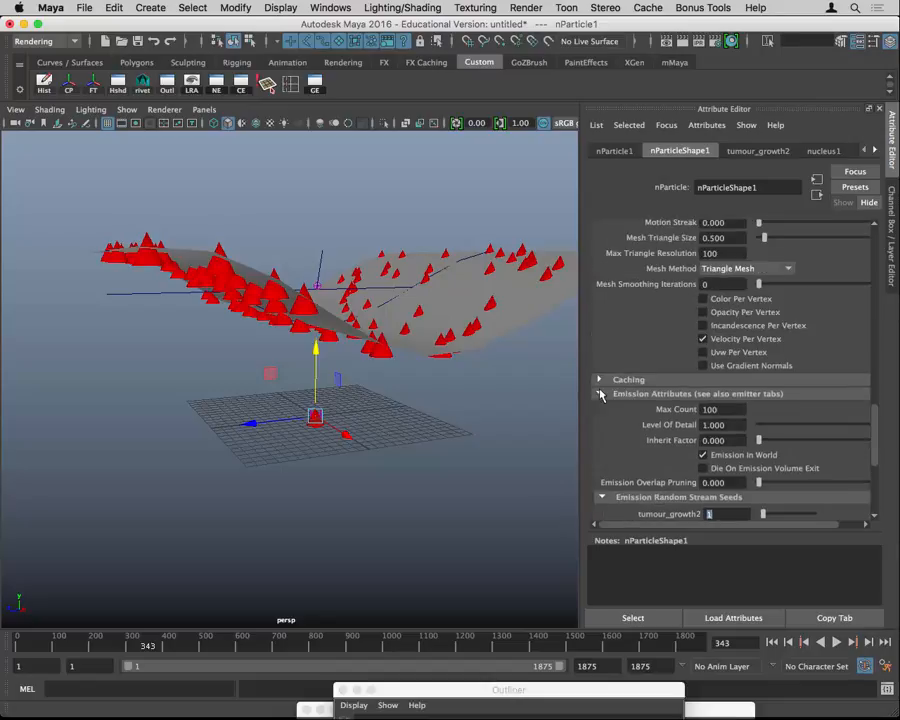
{"action": "left_click", "coordinate": [601, 397]}
{"action": "scroll", "coordinate": [601, 397], "scroll_direction": "up", "scroll_amount": 4}
{"action": "left_click", "coordinate": [601, 302]}
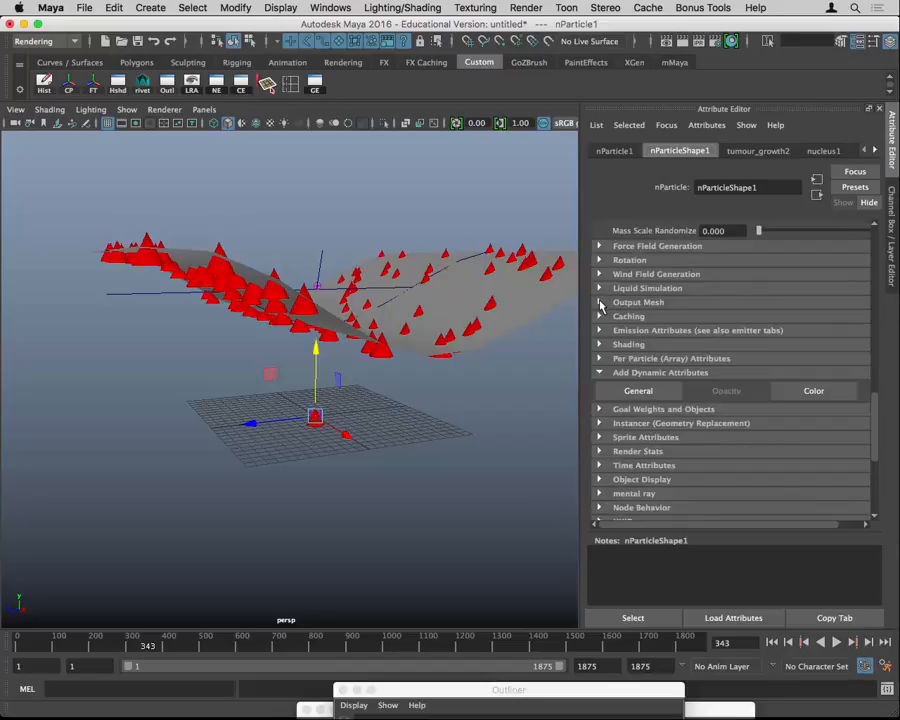
{"action": "left_click", "coordinate": [600, 373]}
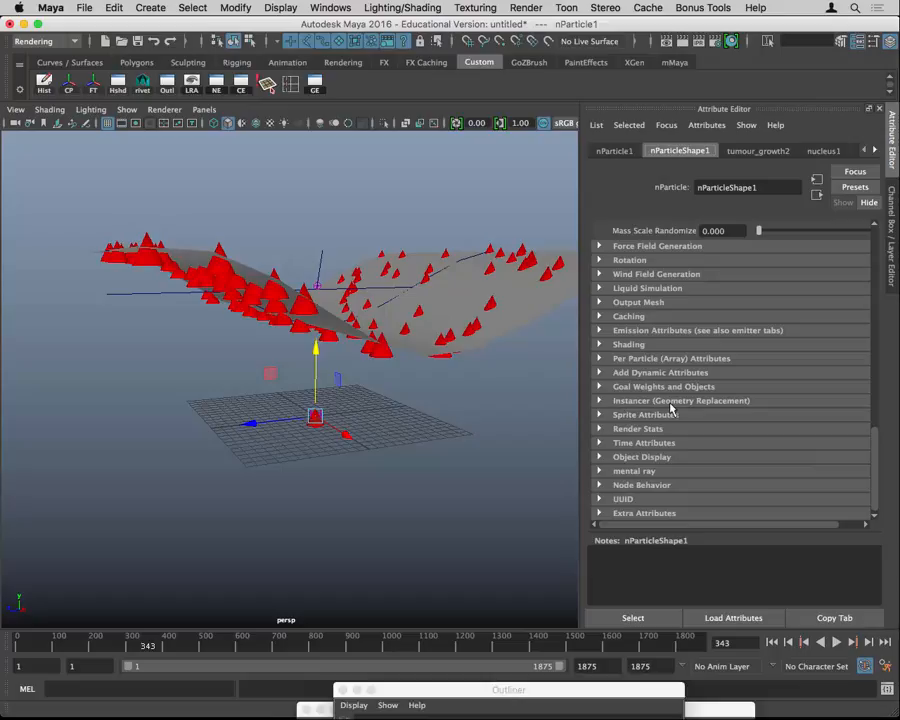
{"action": "left_click", "coordinate": [599, 401]}
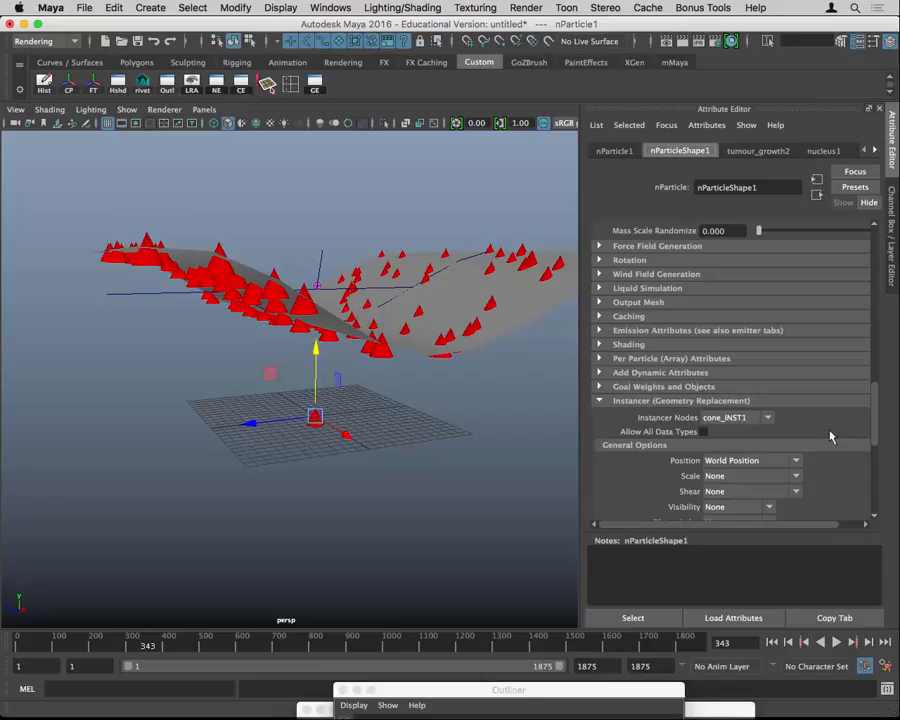
{"action": "left_click_drag", "start_coordinate": [876, 437], "coordinate": [876, 474]}
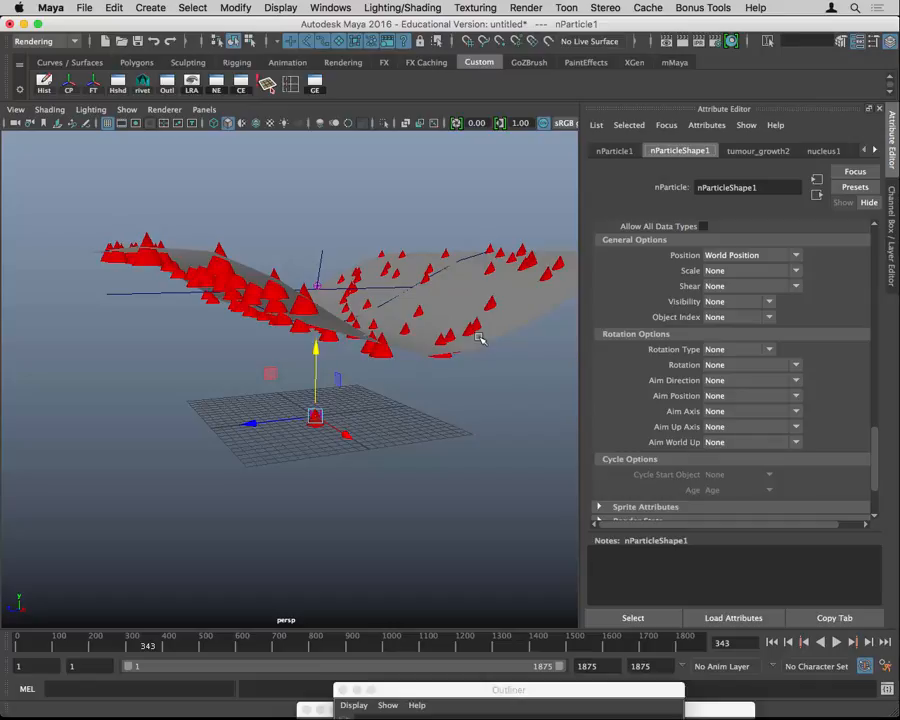
- Try Acceleration as the Aim Direction in the rotation options of the cone_INST1 instancer
{"action": "left_click", "coordinate": [733, 381]}
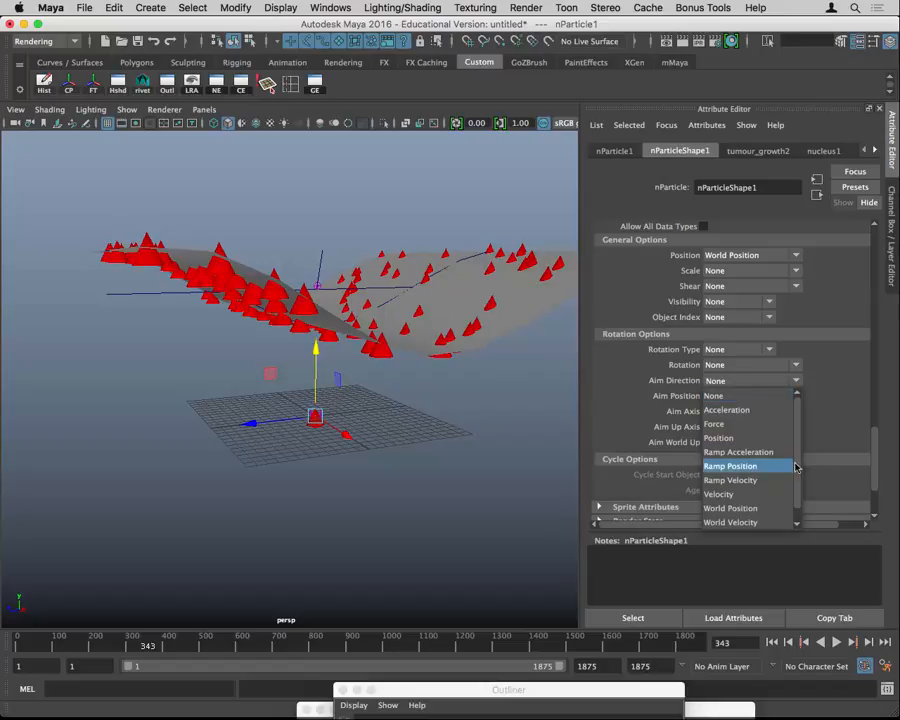
{"action": "scroll", "coordinate": [797, 467], "scroll_direction": "down", "scroll_amount": 1}
{"action": "scroll", "coordinate": [797, 479], "scroll_direction": "up", "scroll_amount": 1}
{"action": "left_click", "coordinate": [779, 410]}
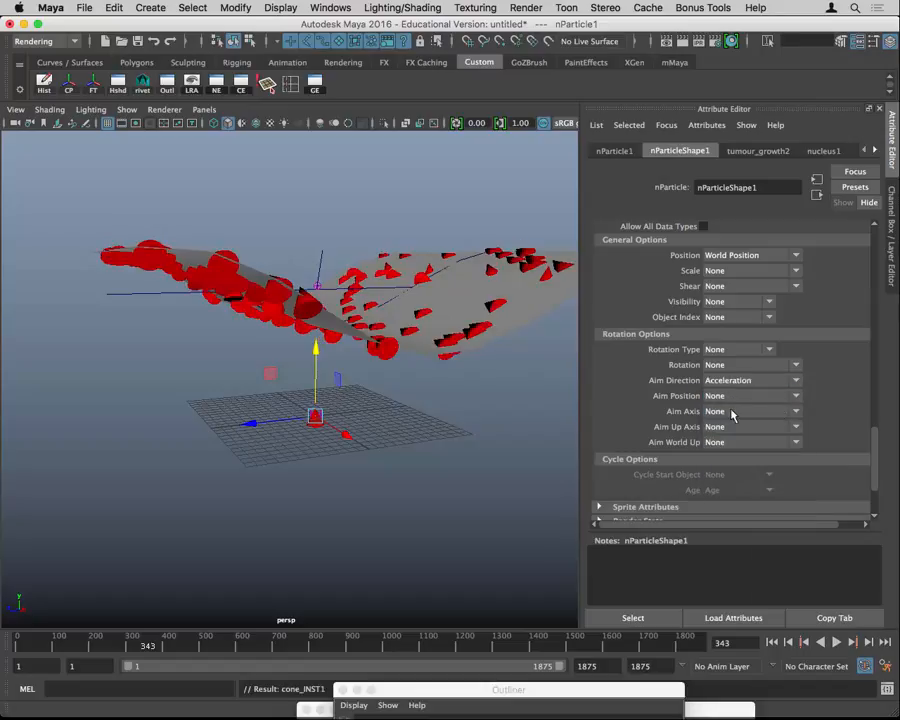
- Play the simulation from the first frame and check how the acceleration-aimed cones rotate on the deforming plane
{"action": "left_click_drag", "start_coordinate": [478, 364], "coordinate": [458, 400], "text": "alt"}
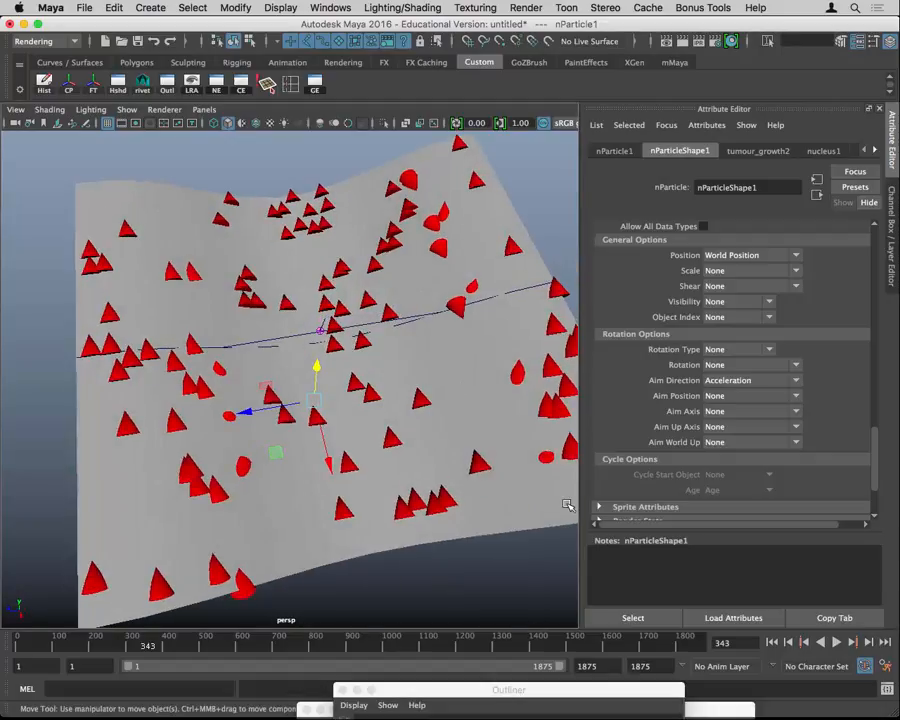
{"action": "left_click", "coordinate": [771, 642]}
{"action": "left_click", "coordinate": [835, 643]}
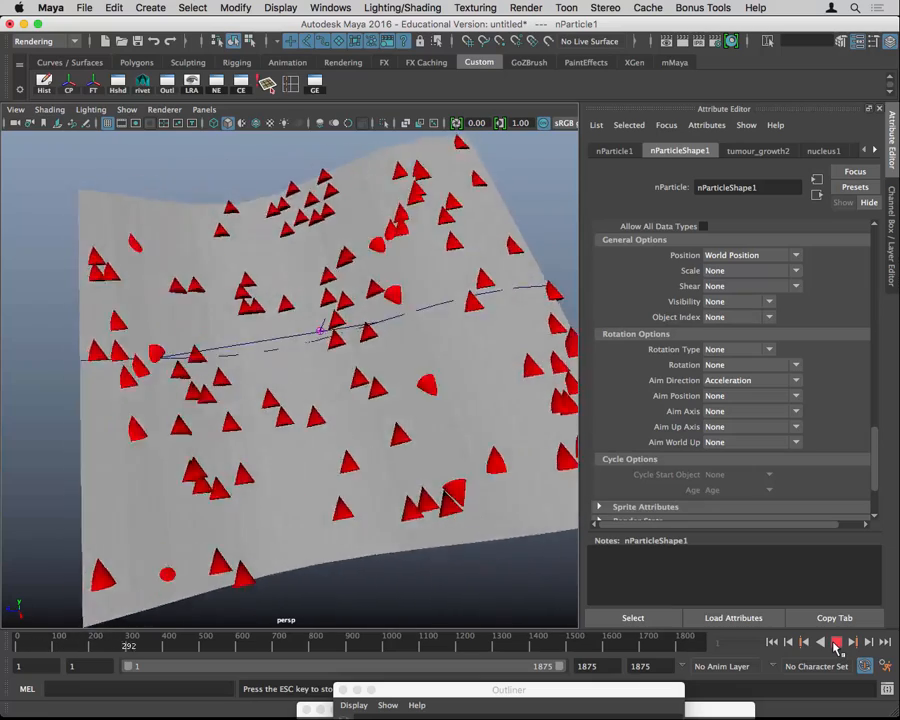
{"action": "left_click", "coordinate": [836, 643]}
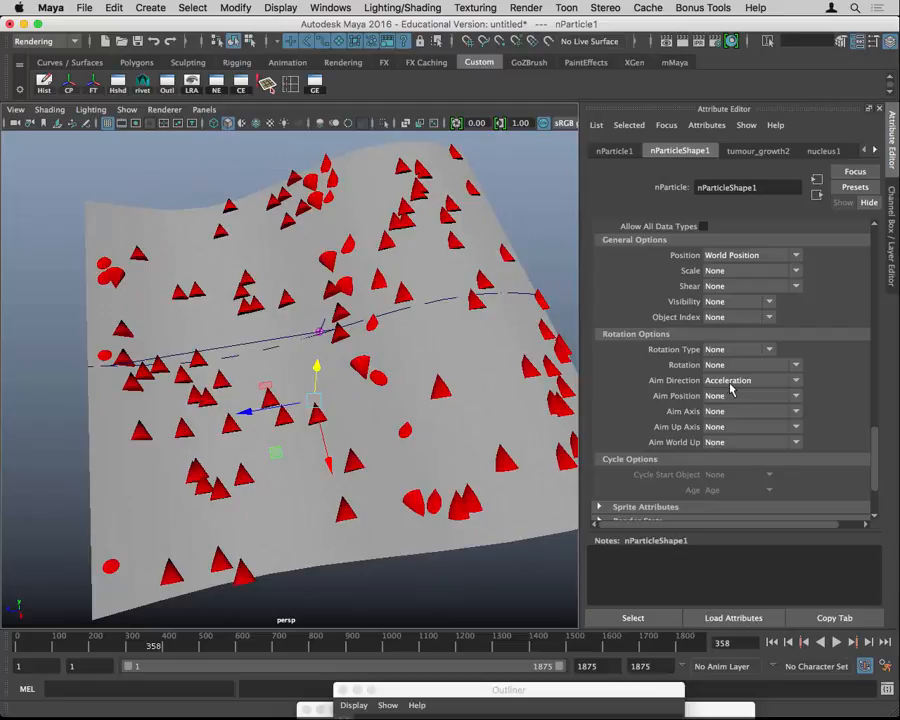
- Reset the Aim Direction of the cone_INST1 instancer to None
{"action": "left_click", "coordinate": [731, 384]}
{"action": "left_click", "coordinate": [786, 396]}
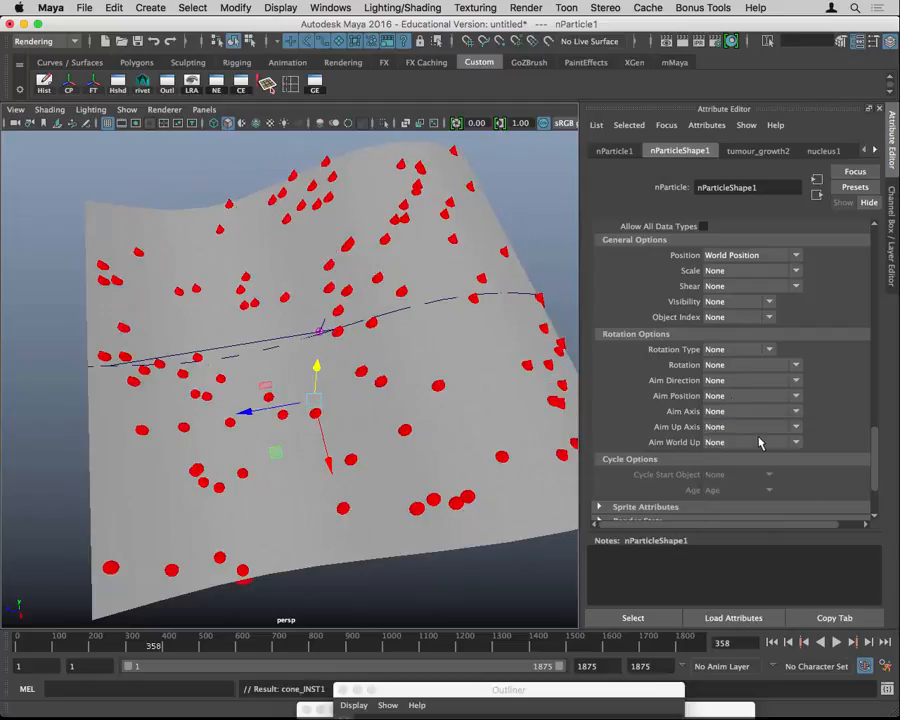
- Switch to Safari and search the web for "bmc wiki"
{"action": "left_click", "coordinate": [728, 420]}
{"action": "left_click", "coordinate": [728, 420]}
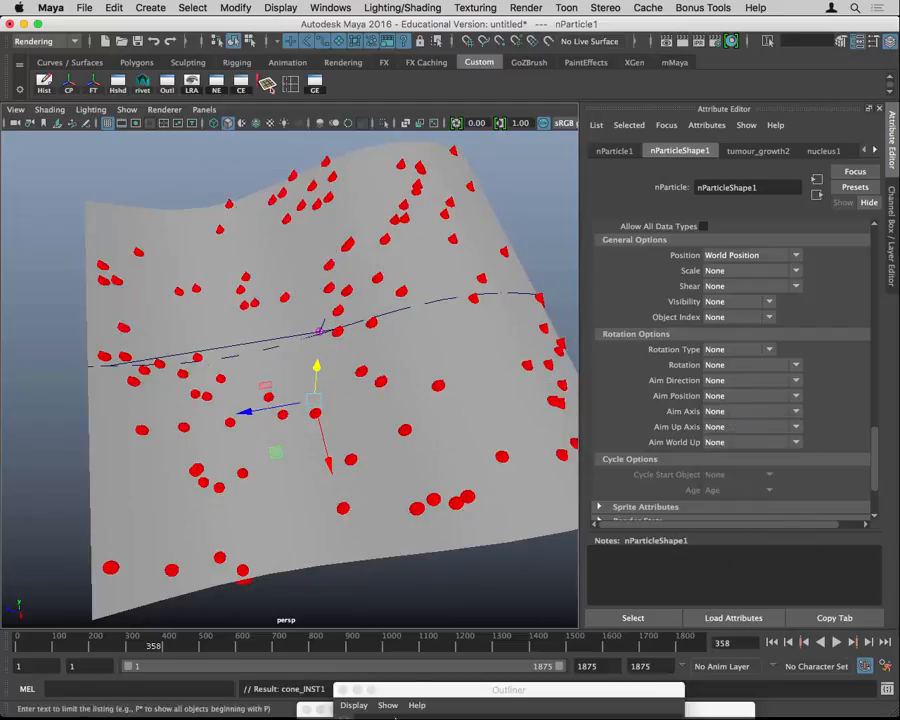
{"action": "mouse_move", "coordinate": [210, 712]}
{"action": "left_click", "coordinate": [106, 708]}
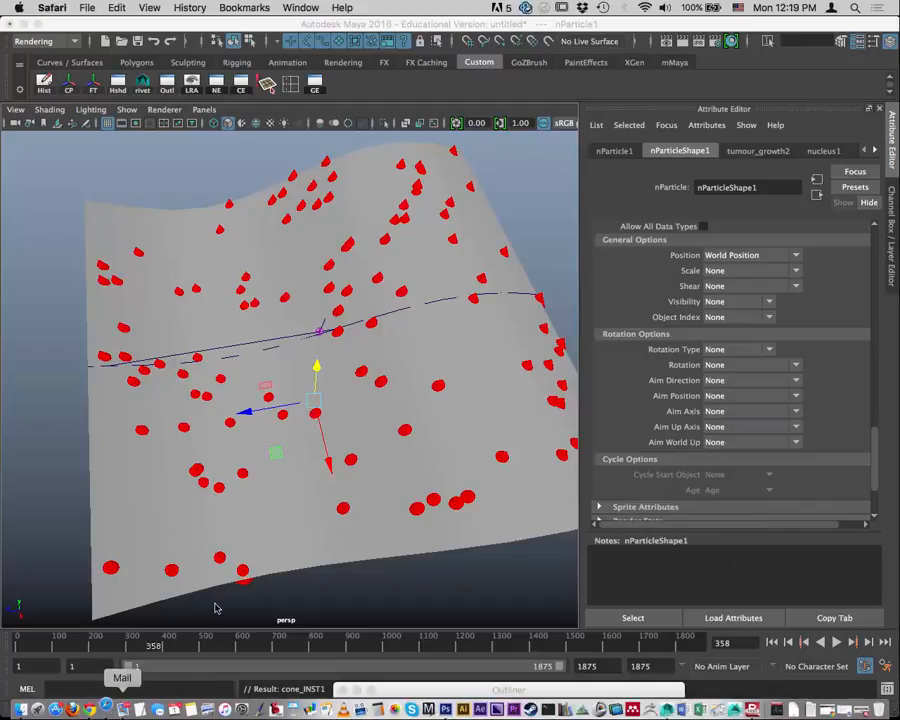
{"action": "left_click", "coordinate": [376, 30]}
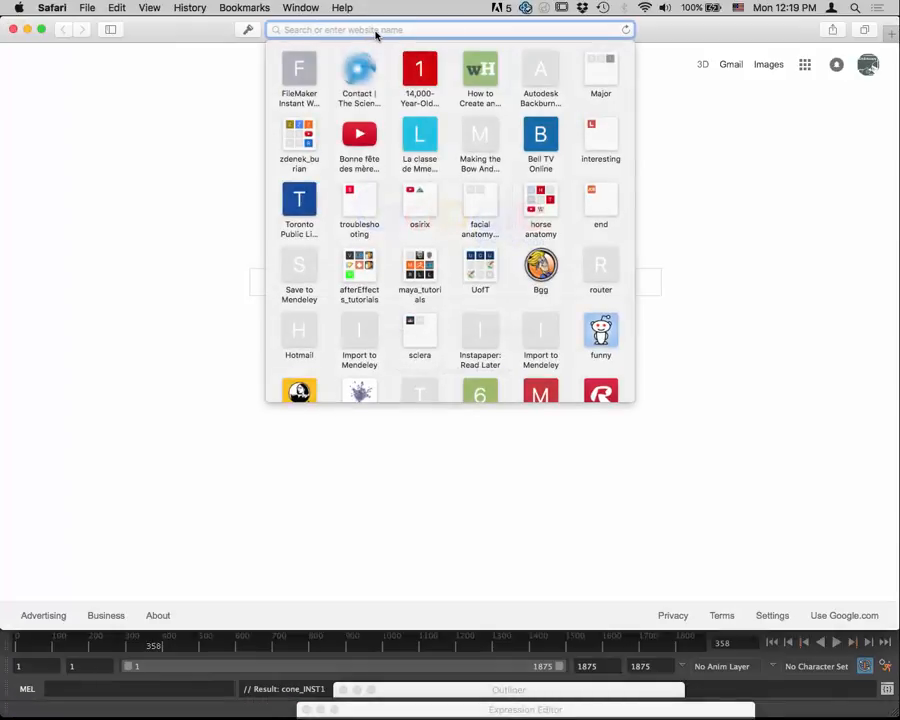
{"action": "type", "text": "bmc wiki"}
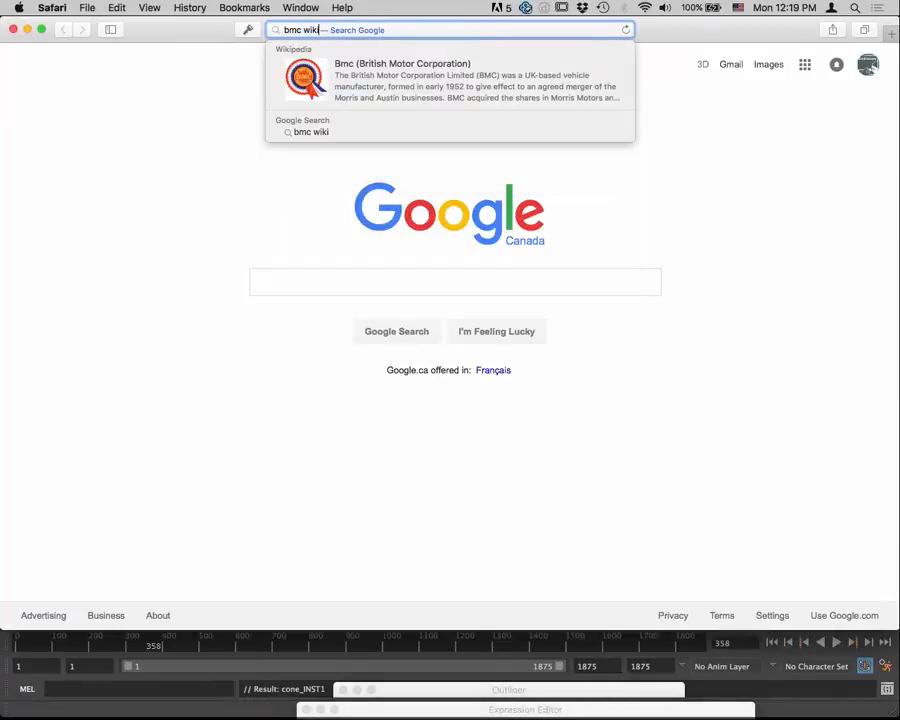
{"action": "key", "text": "Return"}
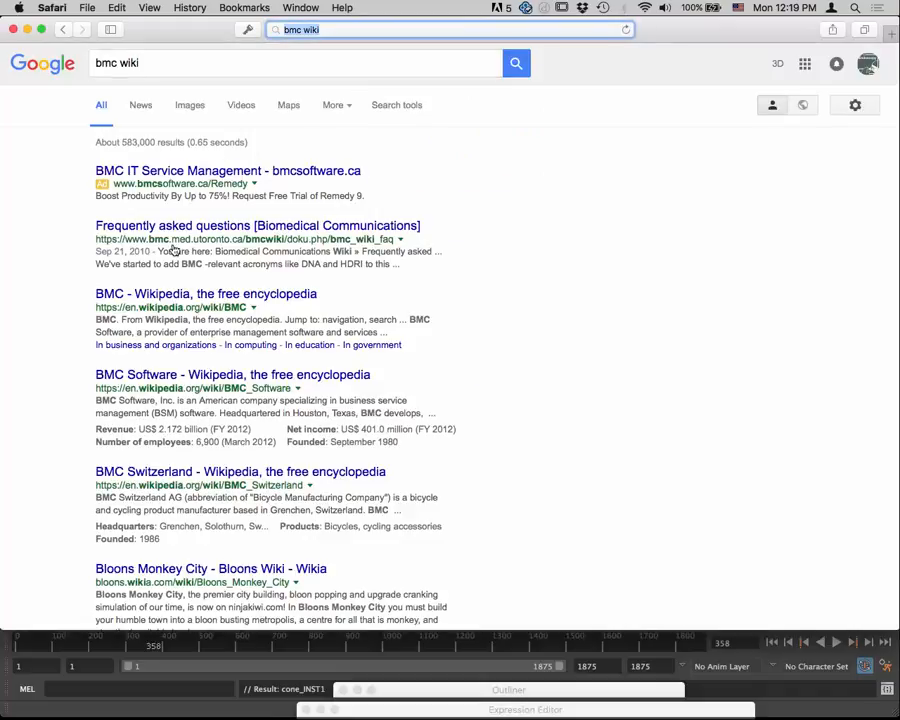
- Open the Biomedical Communications wiki's Frequently asked questions result and log in with the saved account credentials
{"action": "left_click", "coordinate": [200, 226]}
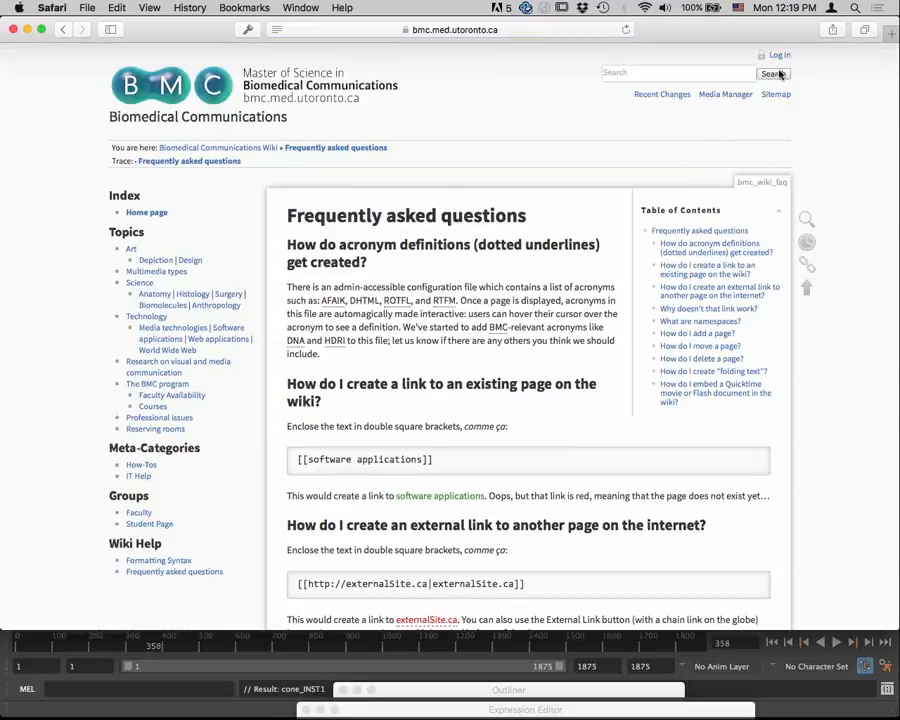
{"action": "left_click", "coordinate": [779, 60]}
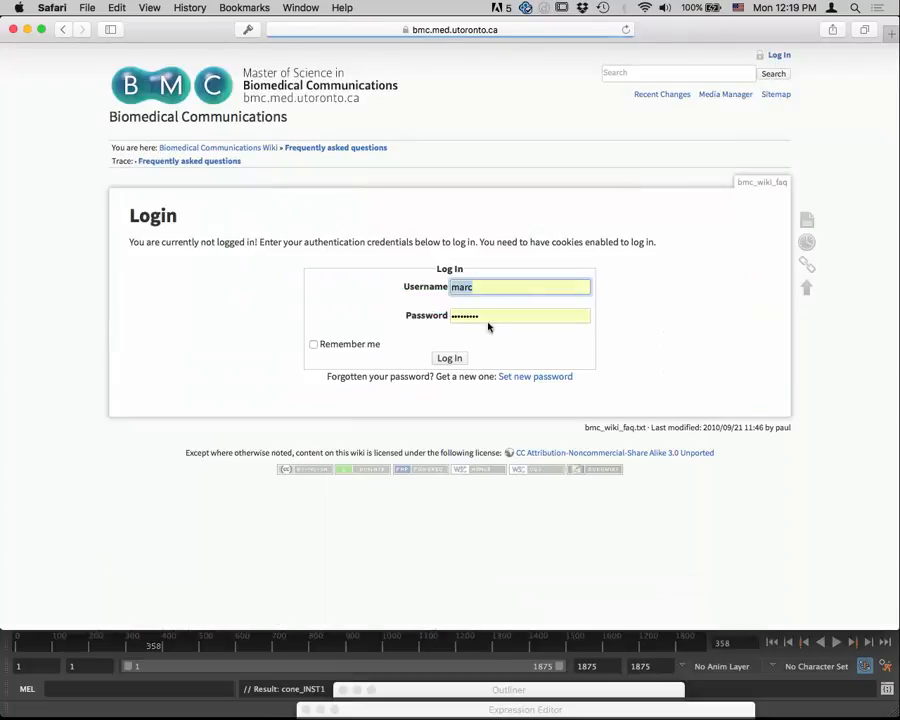
{"action": "left_click", "coordinate": [450, 363]}
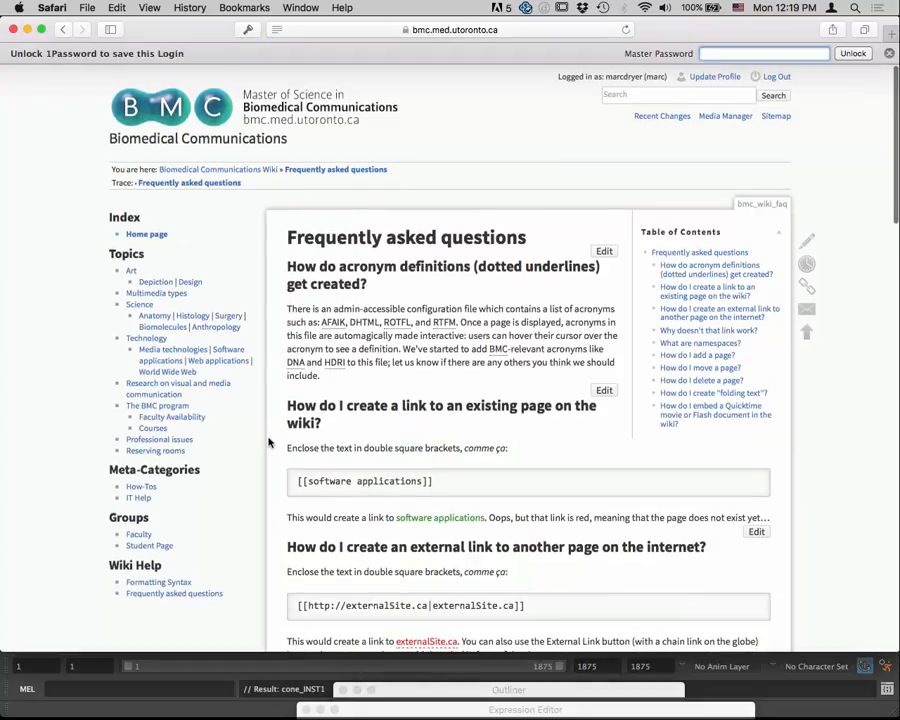
- Go through the wiki's Software applications, Maya and Maya Particles pages to open the Surface-Emitted Sticky Particles tutorial
{"action": "left_click", "coordinate": [219, 350]}
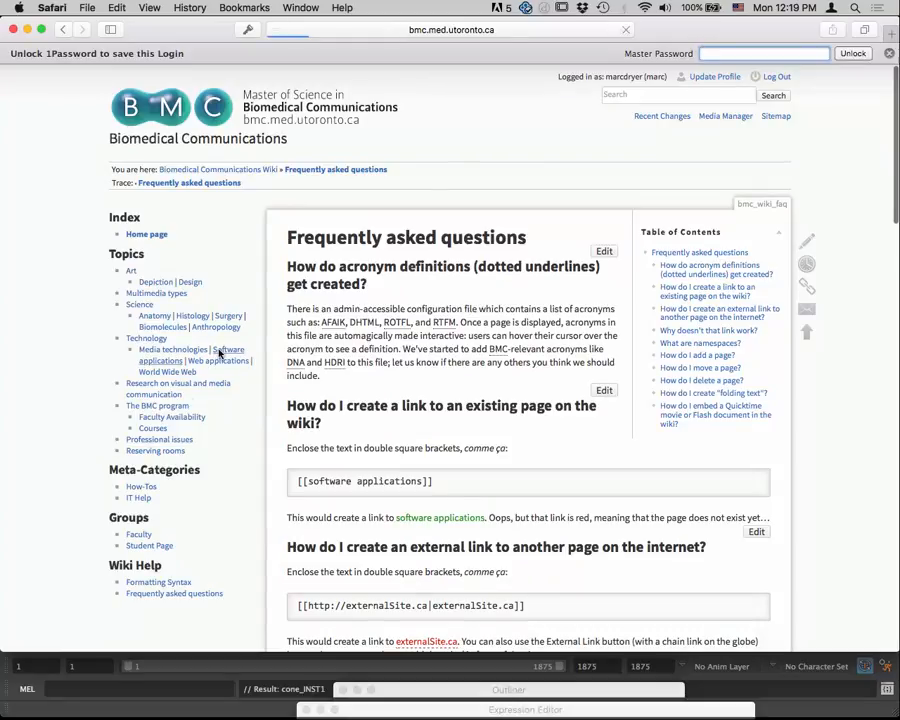
{"action": "left_click", "coordinate": [331, 523]}
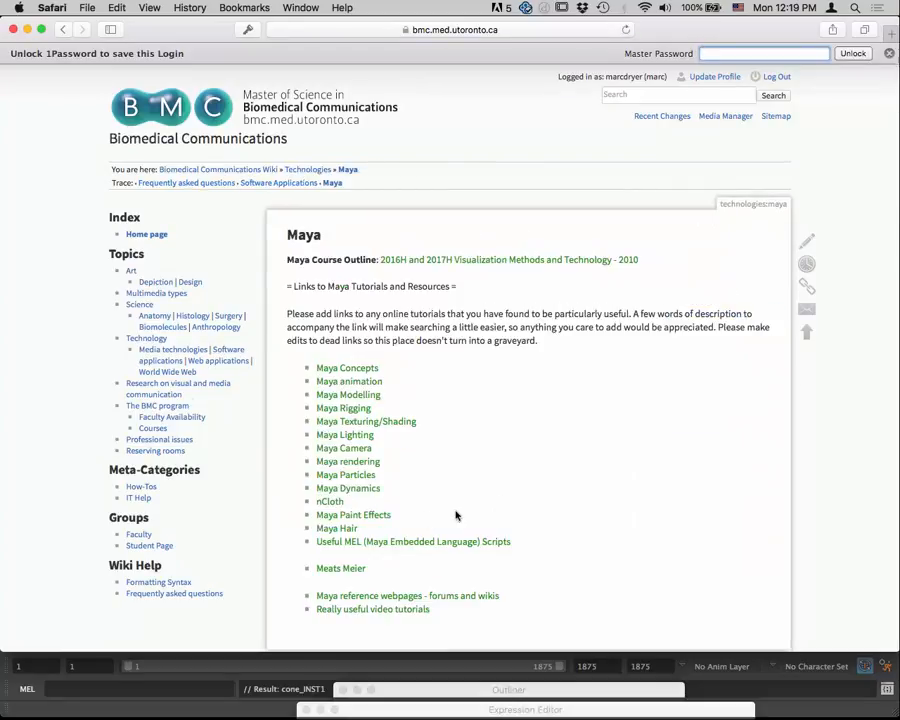
{"action": "left_click", "coordinate": [354, 476]}
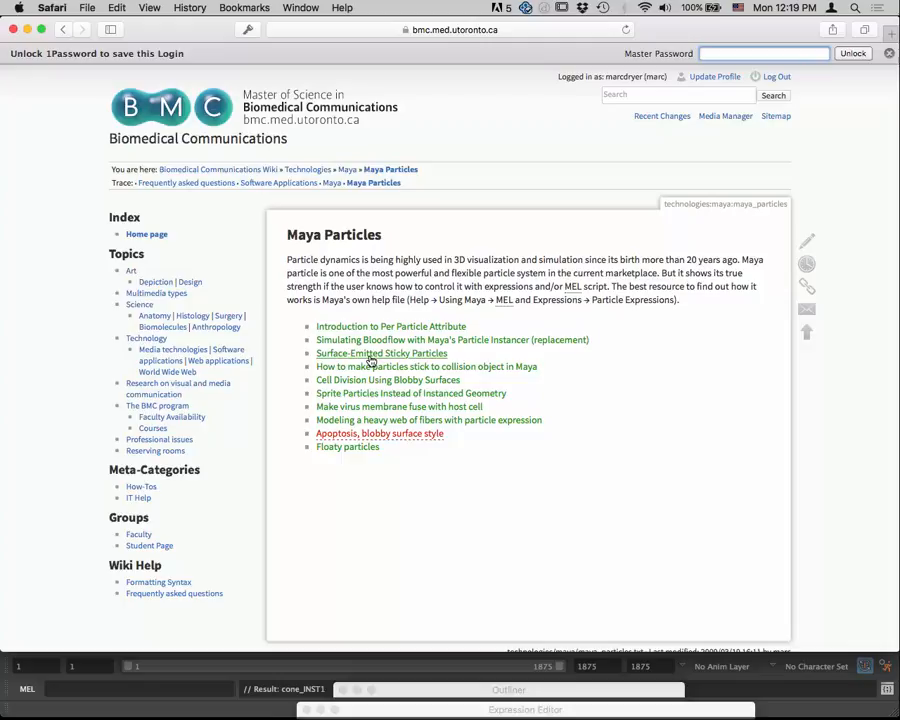
{"action": "left_click", "coordinate": [406, 355]}
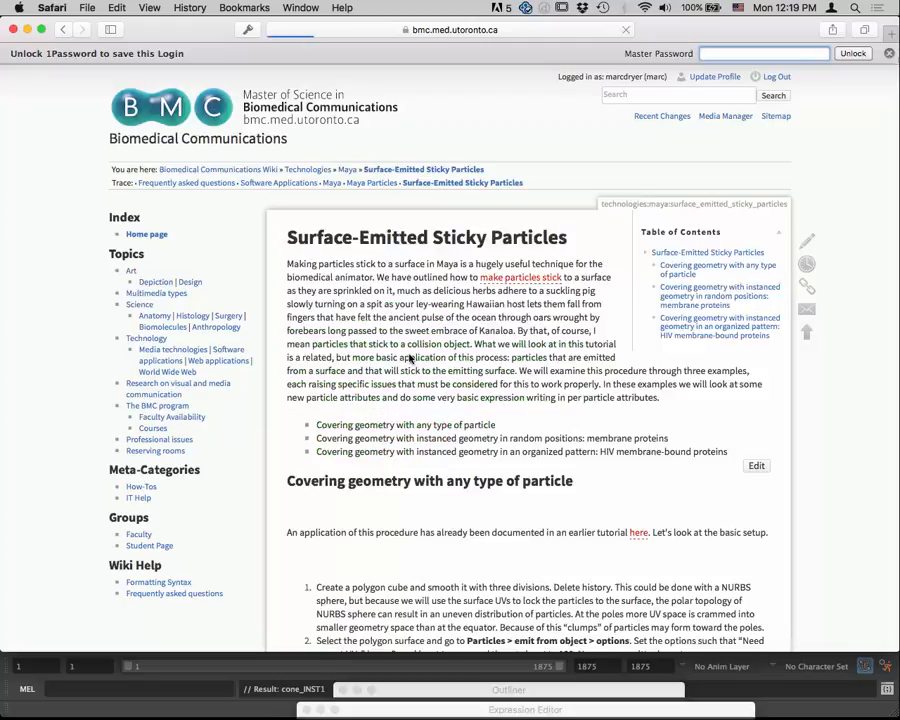
- Read the tutorial's instructions for covering geometry with instanced geometry, especially the Goal Point Normals and Aim Direction steps
{"action": "scroll", "coordinate": [496, 490], "scroll_direction": "down", "scroll_amount": 5}
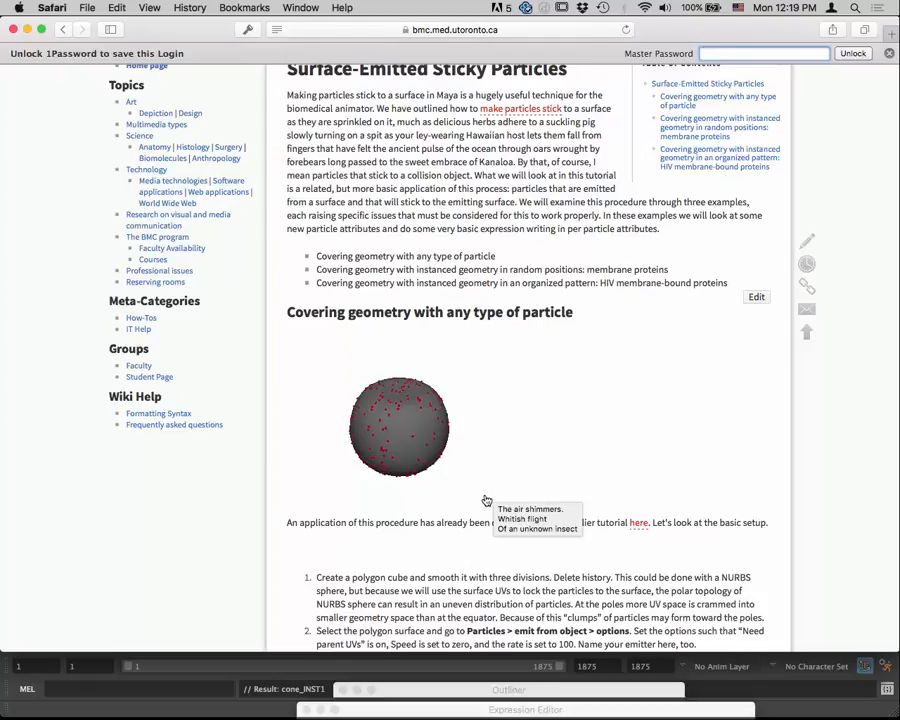
{"action": "scroll", "coordinate": [487, 500], "scroll_direction": "down", "scroll_amount": 10}
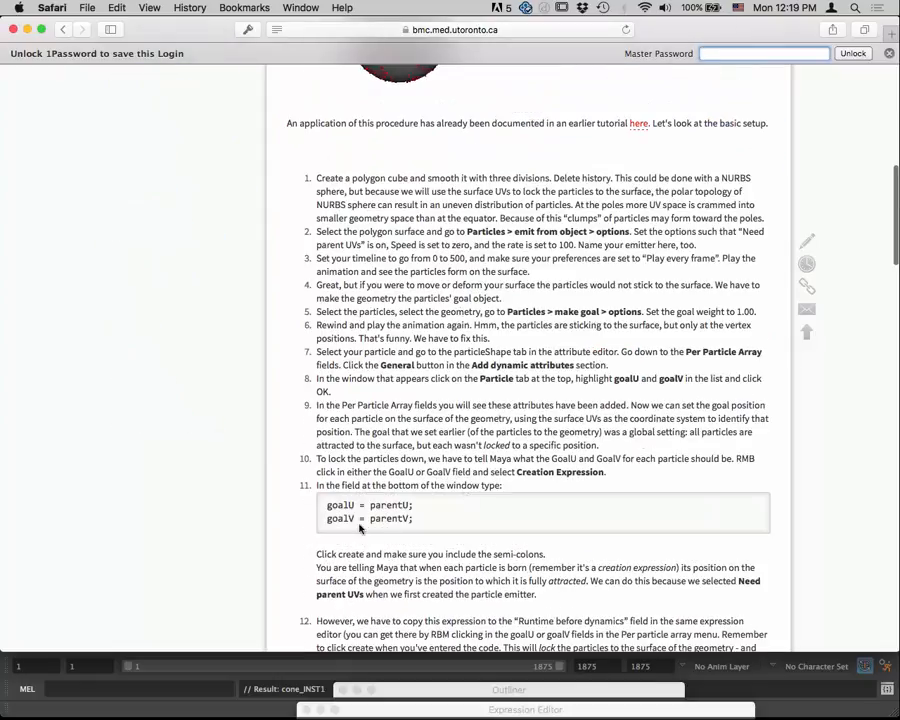
{"action": "scroll", "coordinate": [423, 513], "scroll_direction": "down", "scroll_amount": 1}
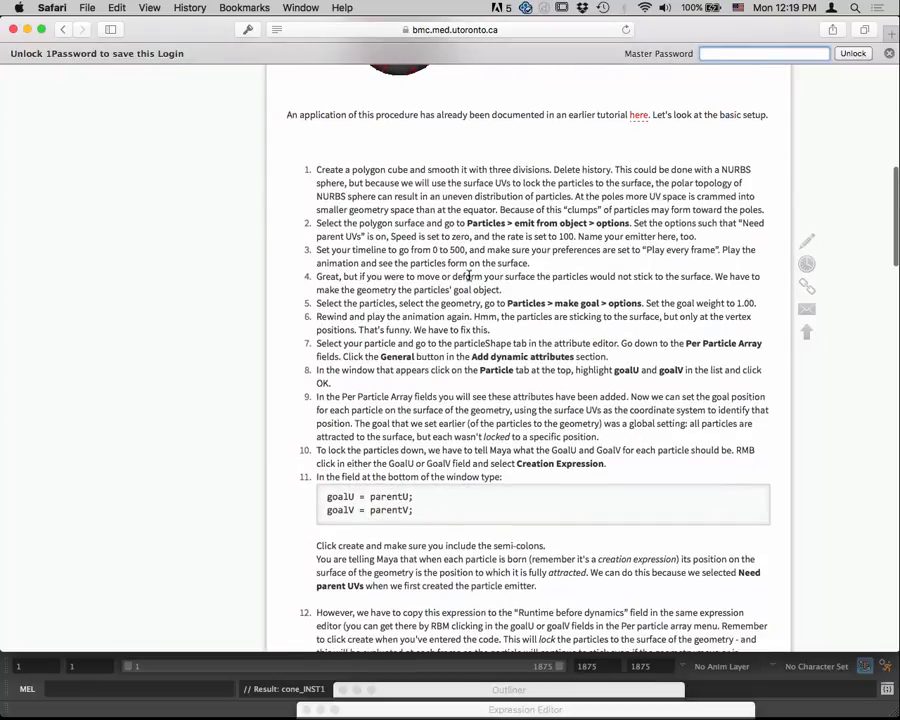
{"action": "scroll", "coordinate": [449, 423], "scroll_direction": "down", "scroll_amount": 4}
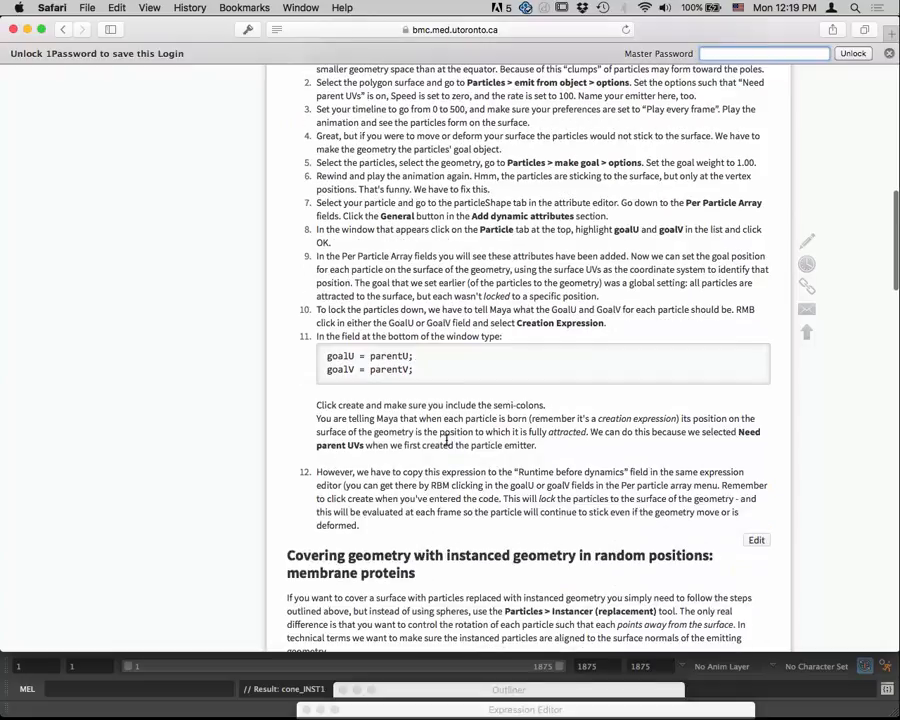
{"action": "scroll", "coordinate": [446, 440], "scroll_direction": "down", "scroll_amount": 6}
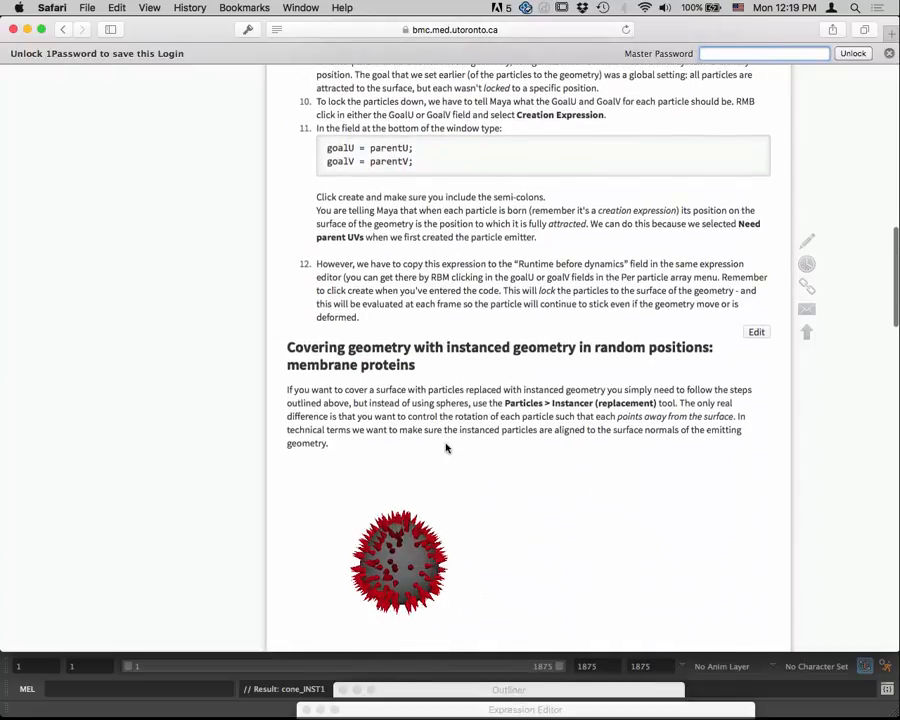
{"action": "scroll", "coordinate": [446, 447], "scroll_direction": "down", "scroll_amount": 1}
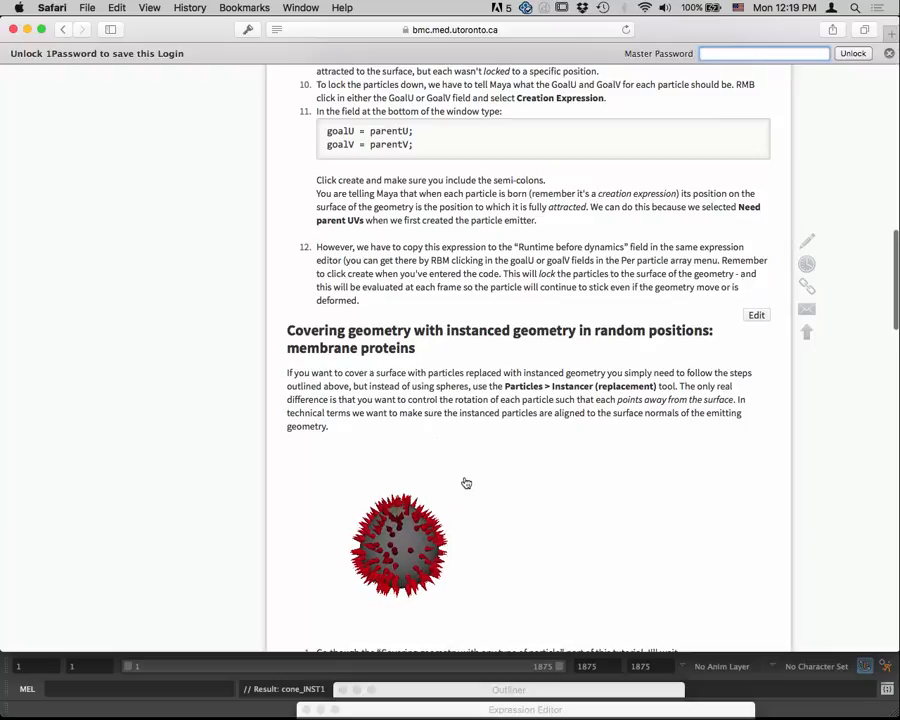
{"action": "scroll", "coordinate": [466, 483], "scroll_direction": "down", "scroll_amount": 6}
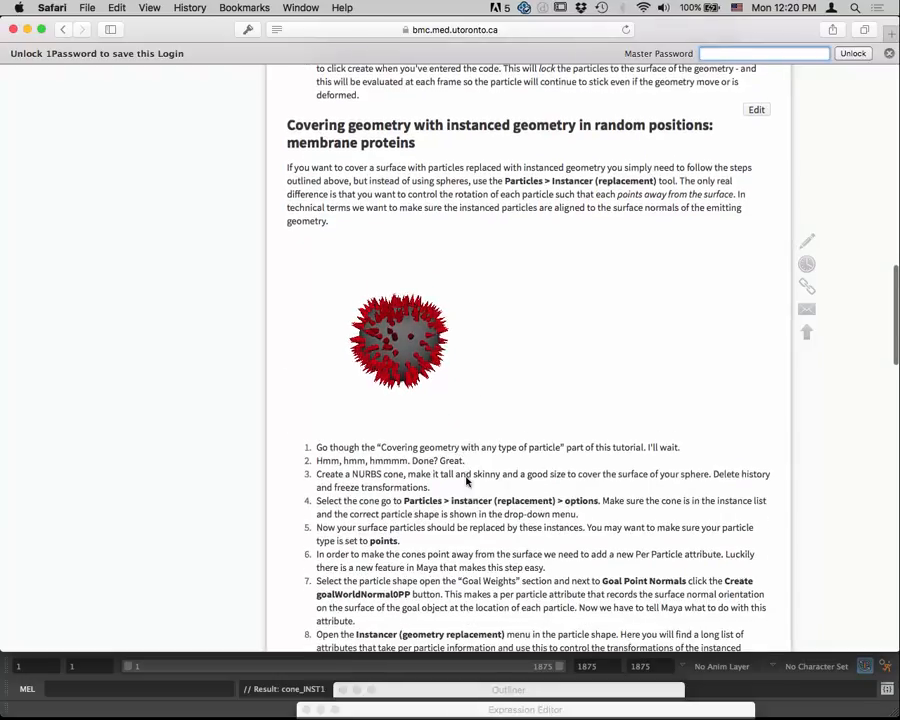
{"action": "scroll", "coordinate": [466, 481], "scroll_direction": "down", "scroll_amount": 2}
{"action": "scroll", "coordinate": [462, 488], "scroll_direction": "down", "scroll_amount": 1}
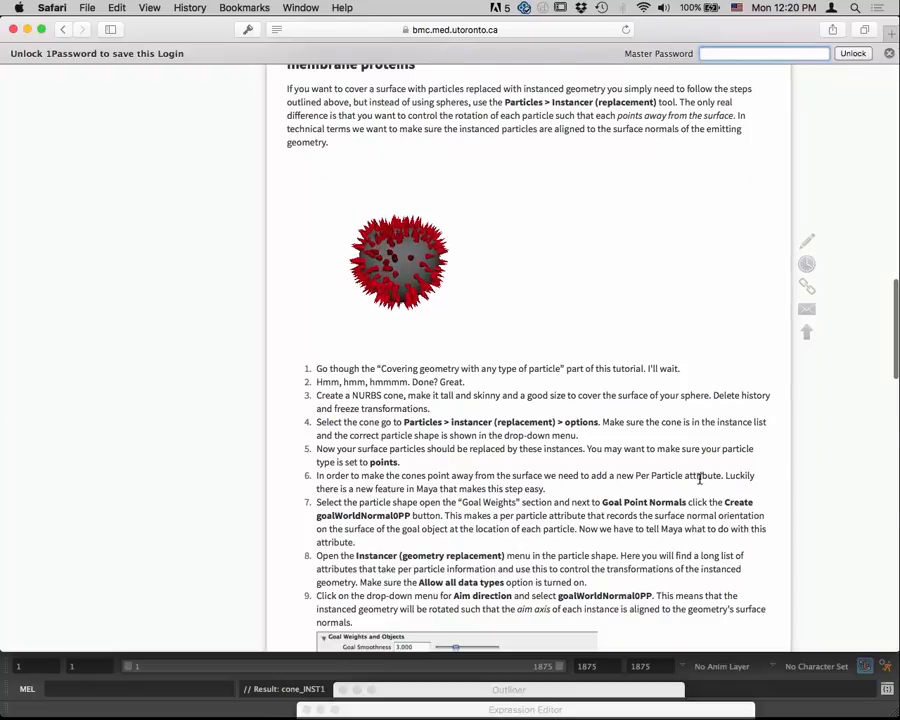
{"action": "scroll", "coordinate": [391, 503], "scroll_direction": "down", "scroll_amount": 1}
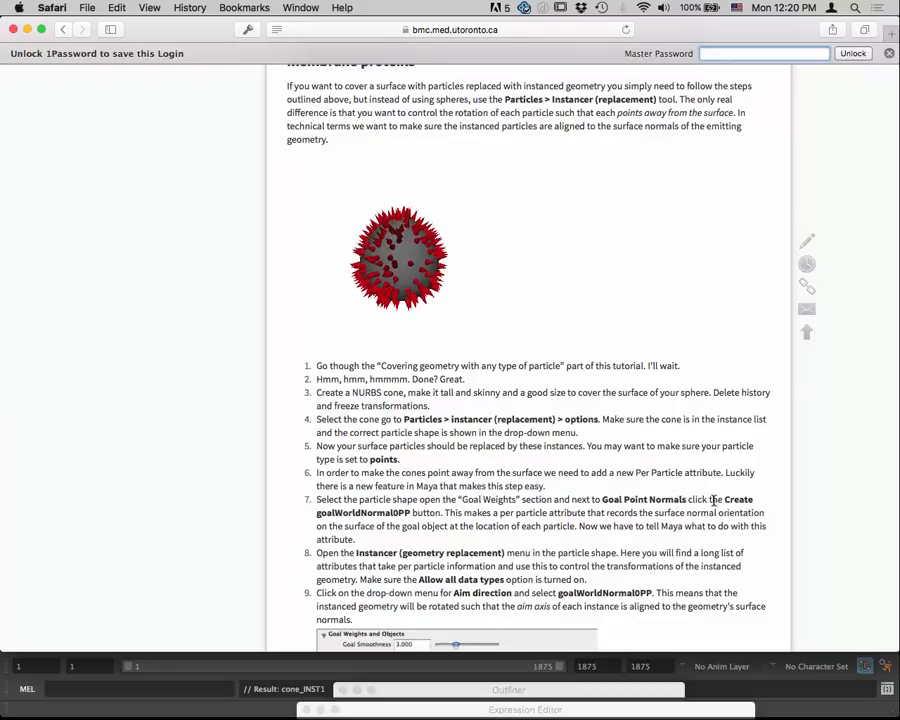
- Switch back to Maya and expand the Goal Weights and Objects section of nParticleShape1
{"action": "key", "text": "super+Tab"}
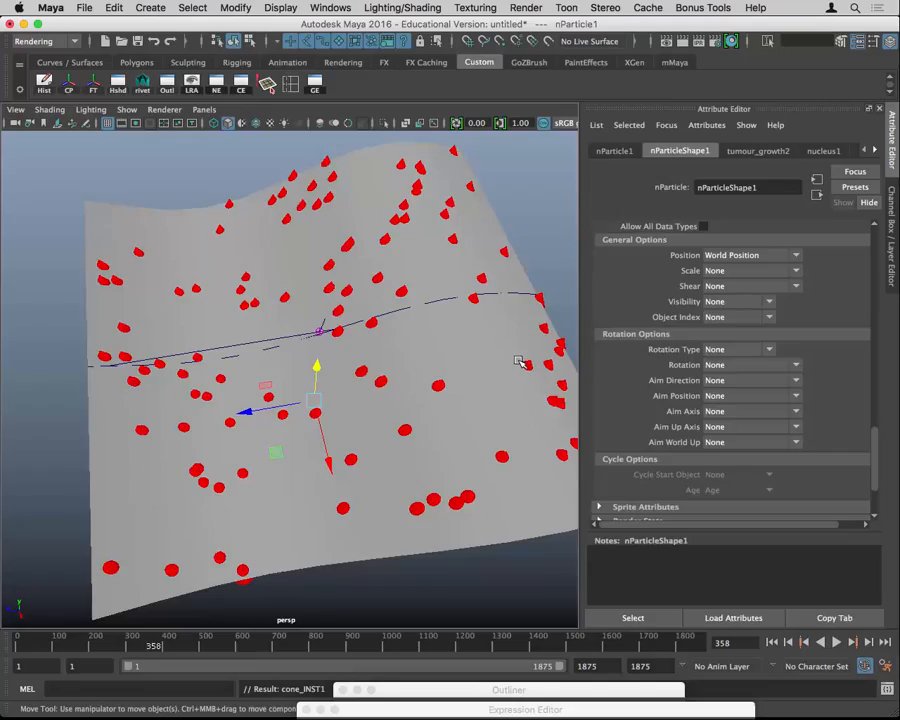
{"action": "left_click_drag", "start_coordinate": [472, 460], "coordinate": [430, 388], "text": "alt"}
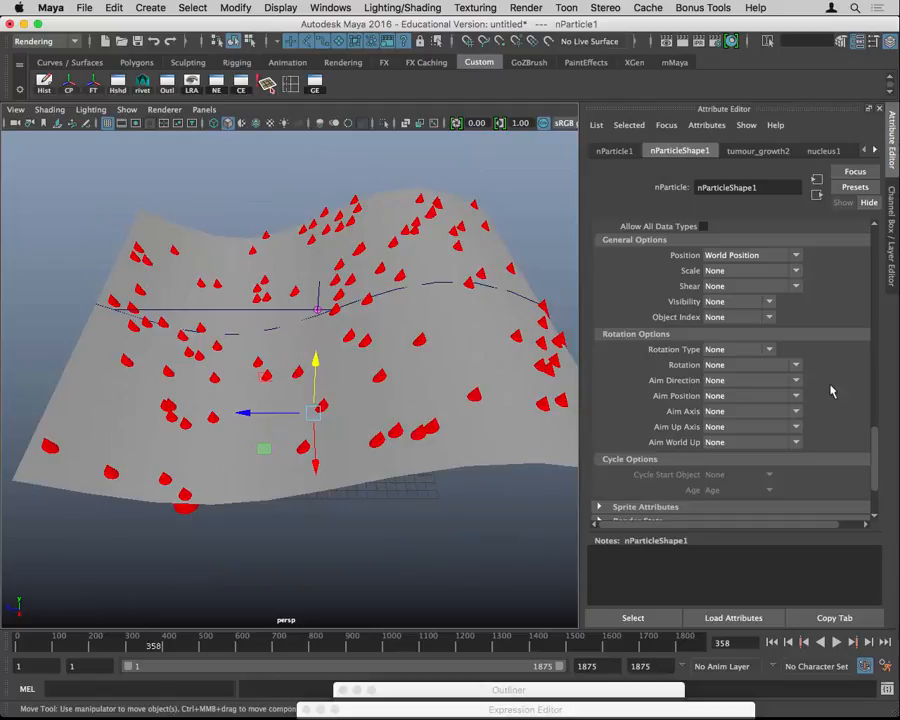
{"action": "left_click_drag", "start_coordinate": [878, 465], "coordinate": [798, 398]}
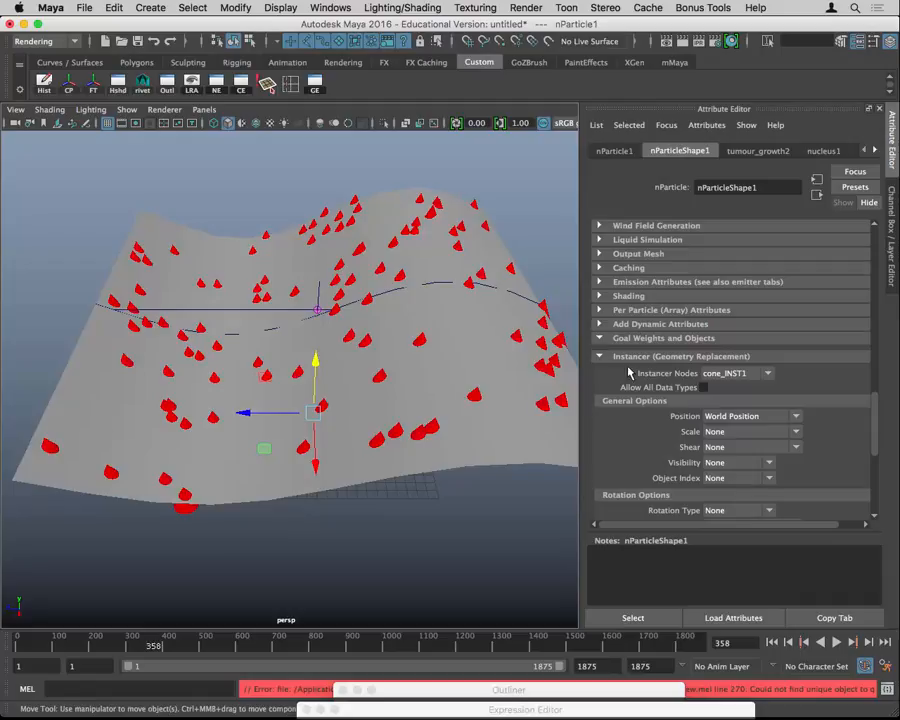
- Clear the selection and select the deformed plane pPlane1 to reload its attributes
{"action": "left_click_drag", "start_coordinate": [496, 446], "coordinate": [450, 482], "text": "alt"}
{"action": "left_click", "coordinate": [450, 482]}
{"action": "left_click", "coordinate": [152, 400]}
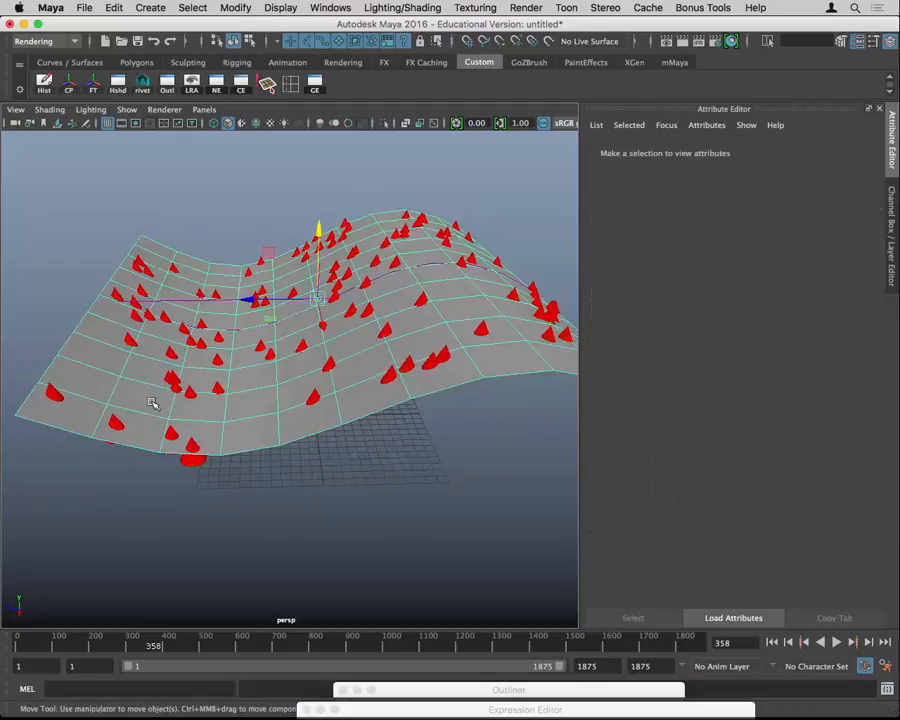
{"action": "left_click", "coordinate": [320, 430]}
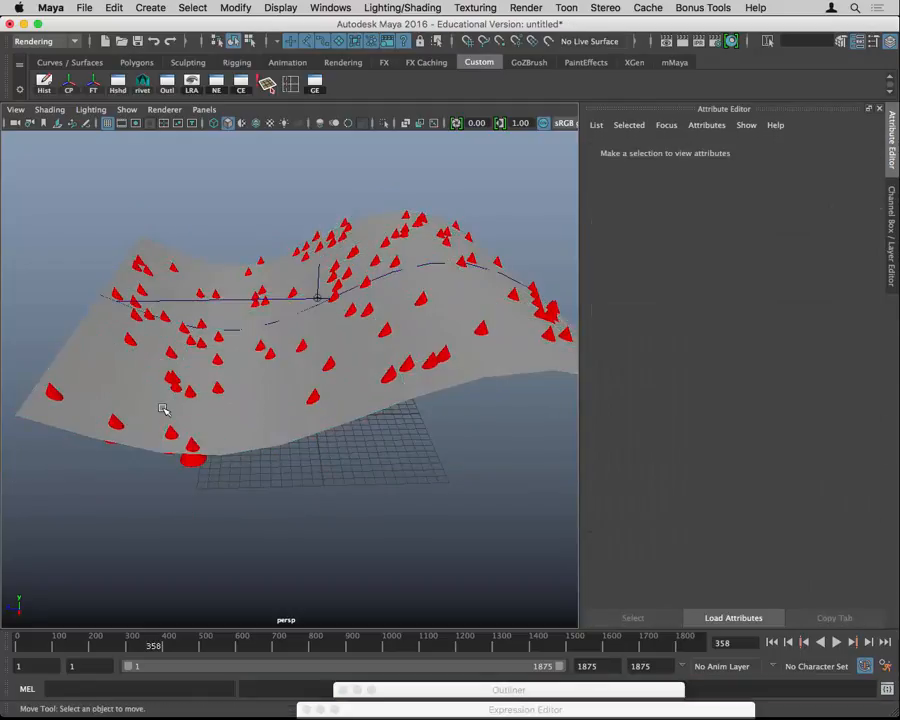
{"action": "left_click", "coordinate": [165, 410]}
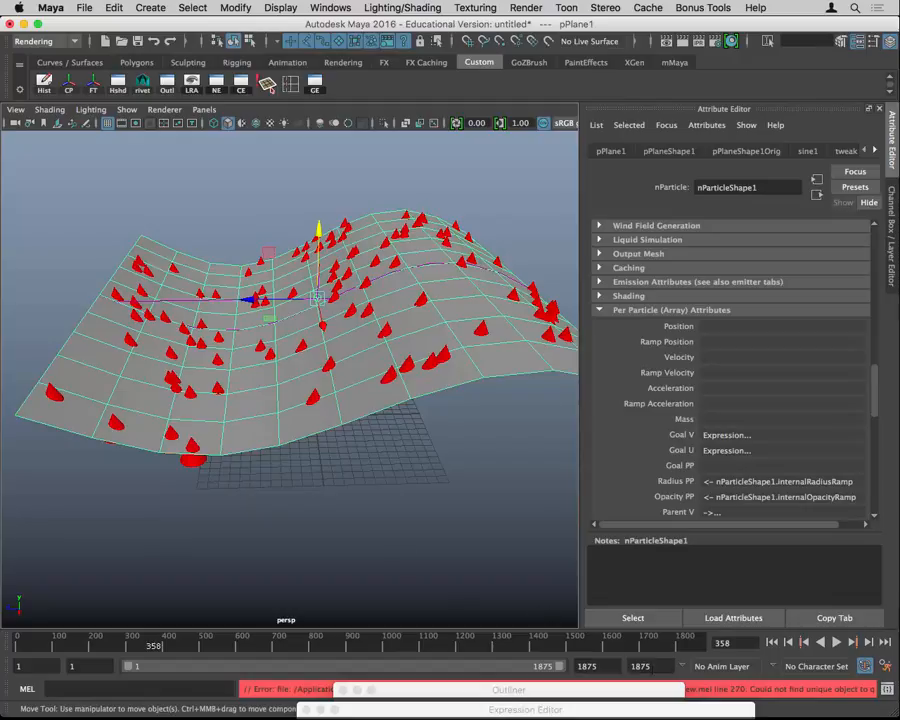
- Move the Outliner off the command feedback line, examine the error log in the Script Editor and close it
{"action": "left_click_drag", "start_coordinate": [626, 692], "coordinate": [430, 710]}
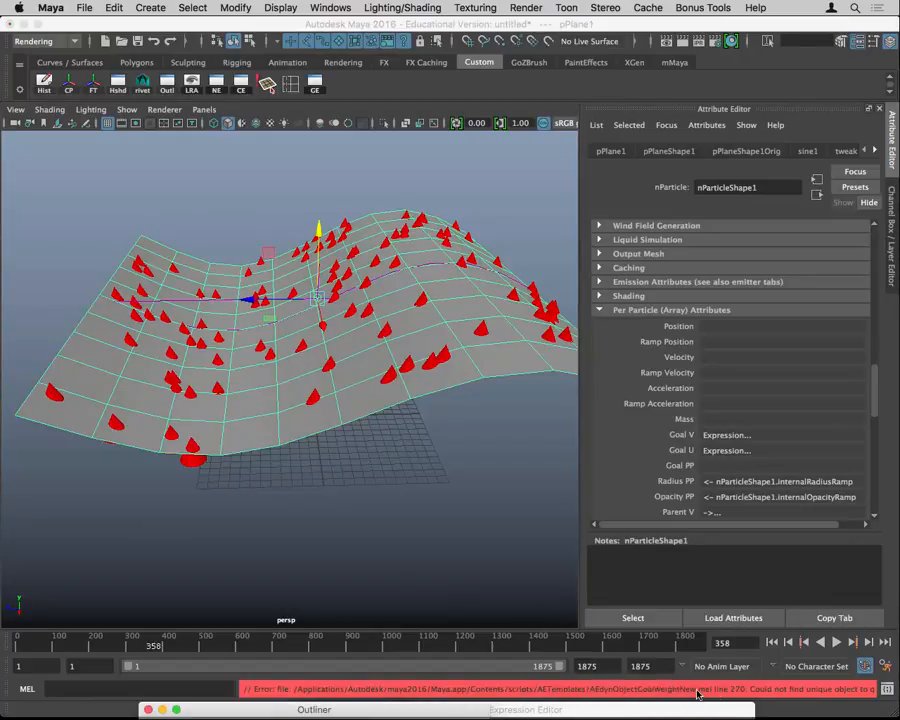
{"action": "left_click", "coordinate": [890, 688]}
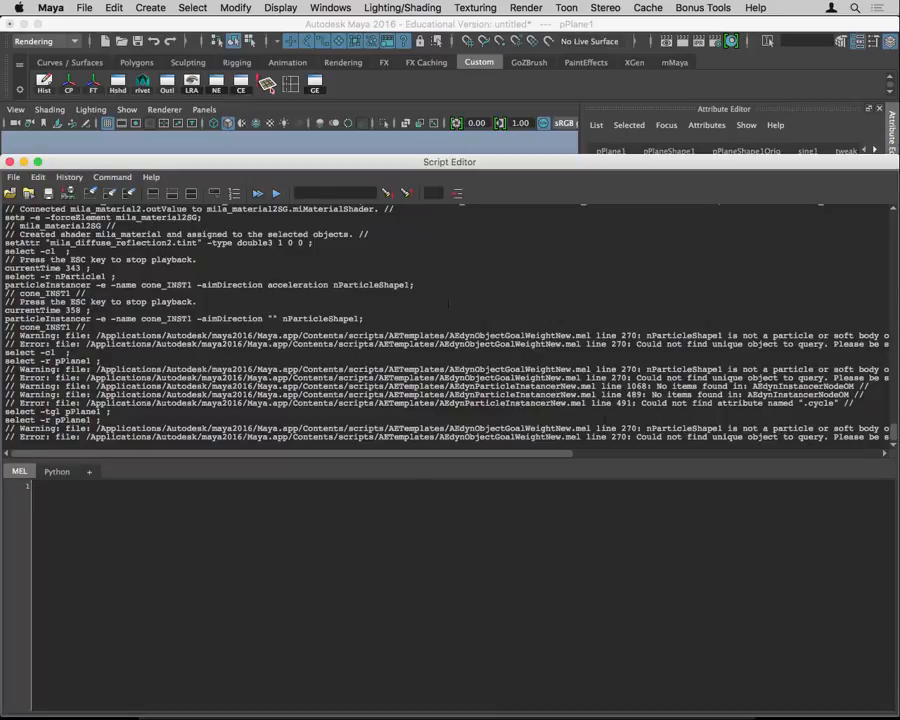
{"action": "left_click", "coordinate": [10, 162]}
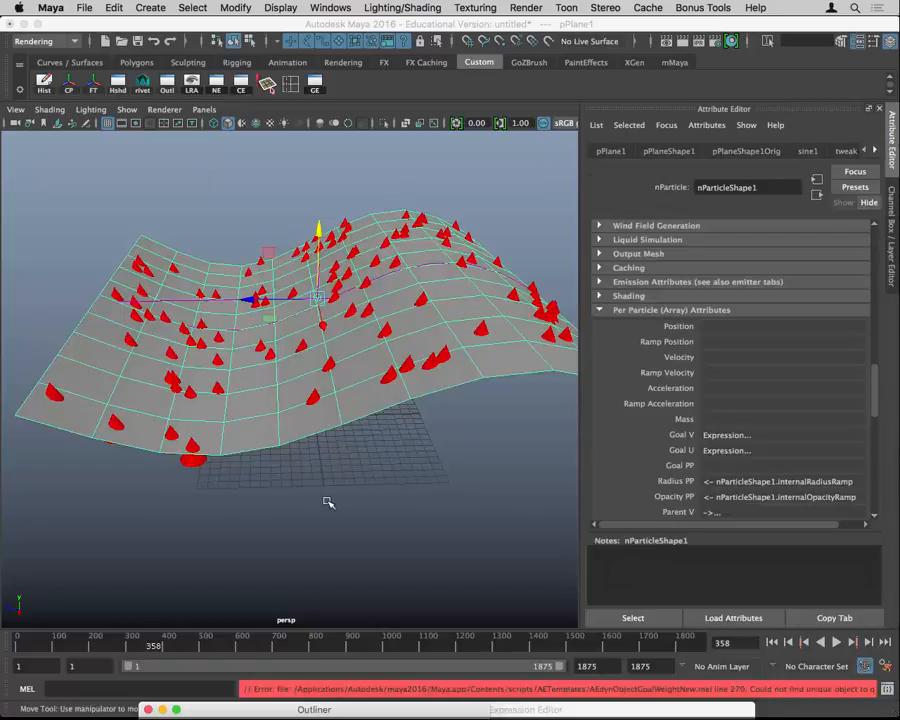
- Select nParticle1 in the Outliner and turn off Intermediate Object in the Object Display settings of nParticleShape1
{"action": "left_click", "coordinate": [314, 709]}
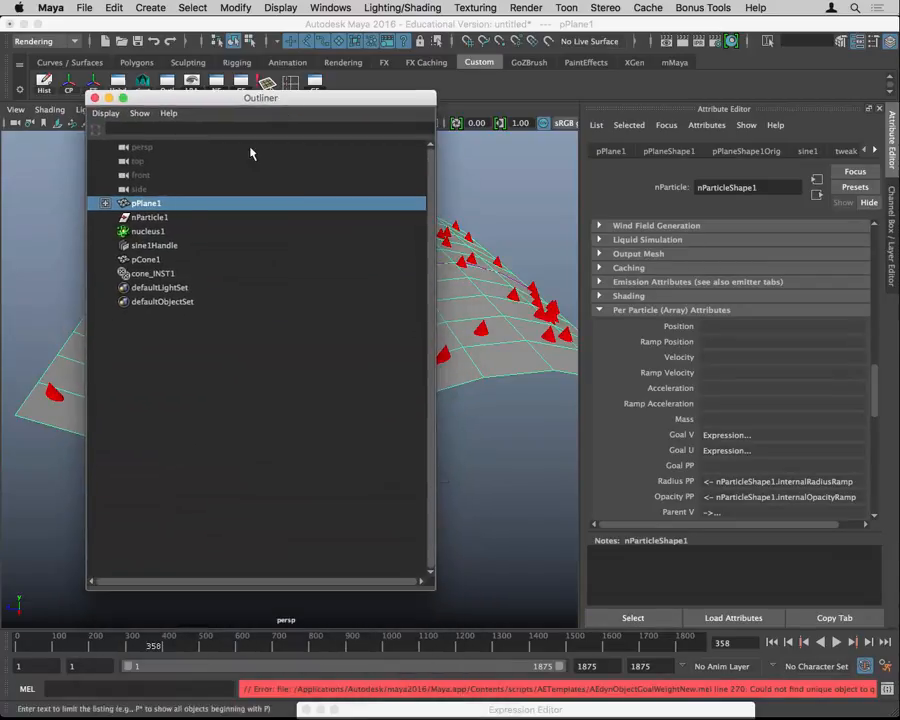
{"action": "left_click", "coordinate": [150, 217]}
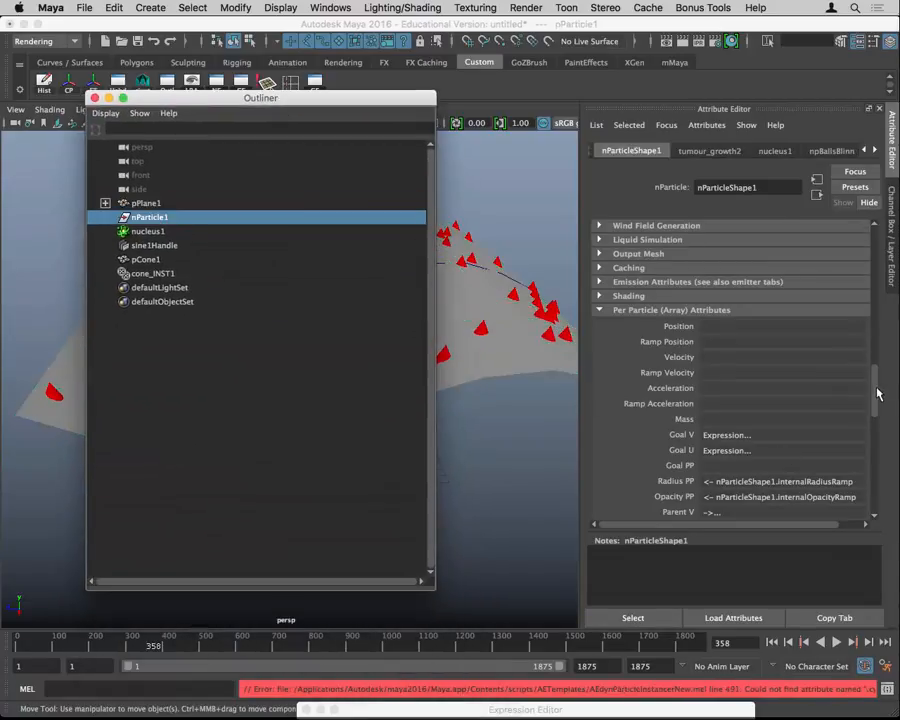
{"action": "left_click_drag", "start_coordinate": [875, 386], "coordinate": [876, 495]}
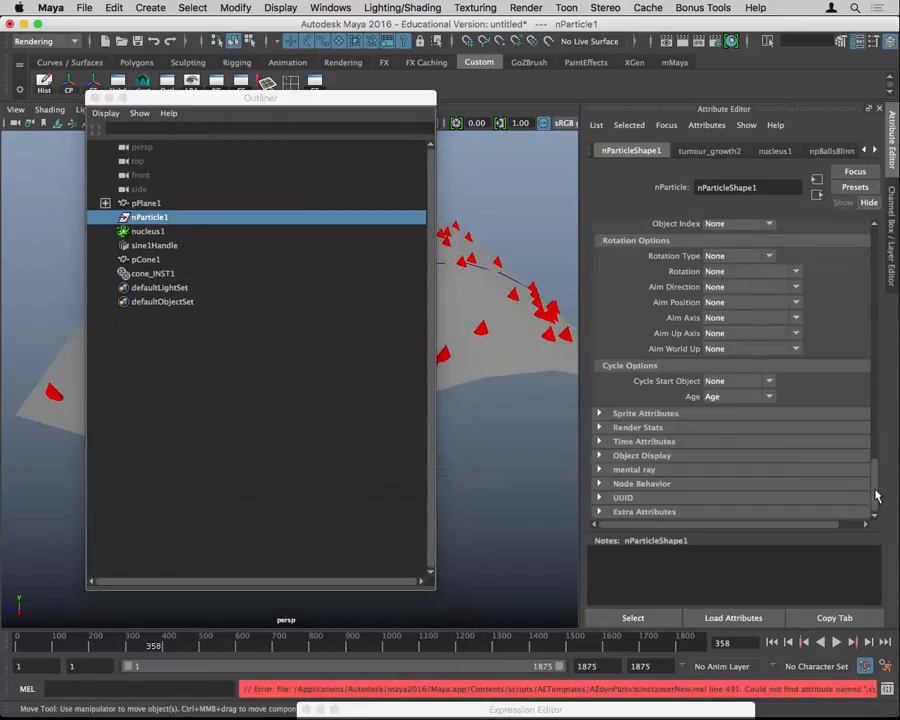
{"action": "left_click", "coordinate": [637, 457]}
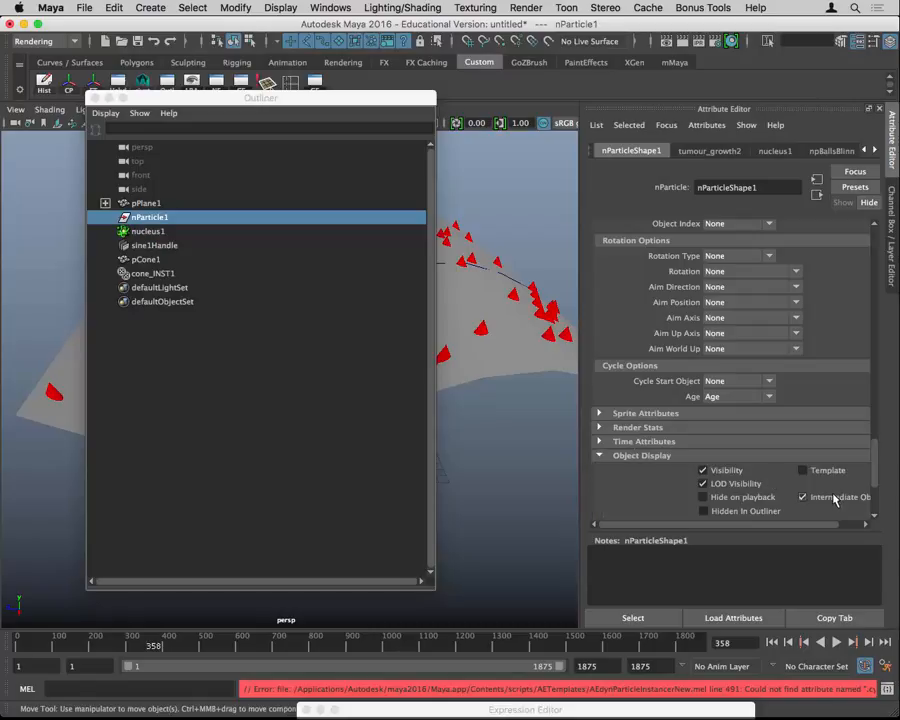
{"action": "left_click", "coordinate": [836, 498]}
{"action": "left_click_drag", "start_coordinate": [372, 99], "coordinate": [611, 624]}
{"action": "scroll", "coordinate": [871, 461], "scroll_direction": "down", "scroll_amount": 2}
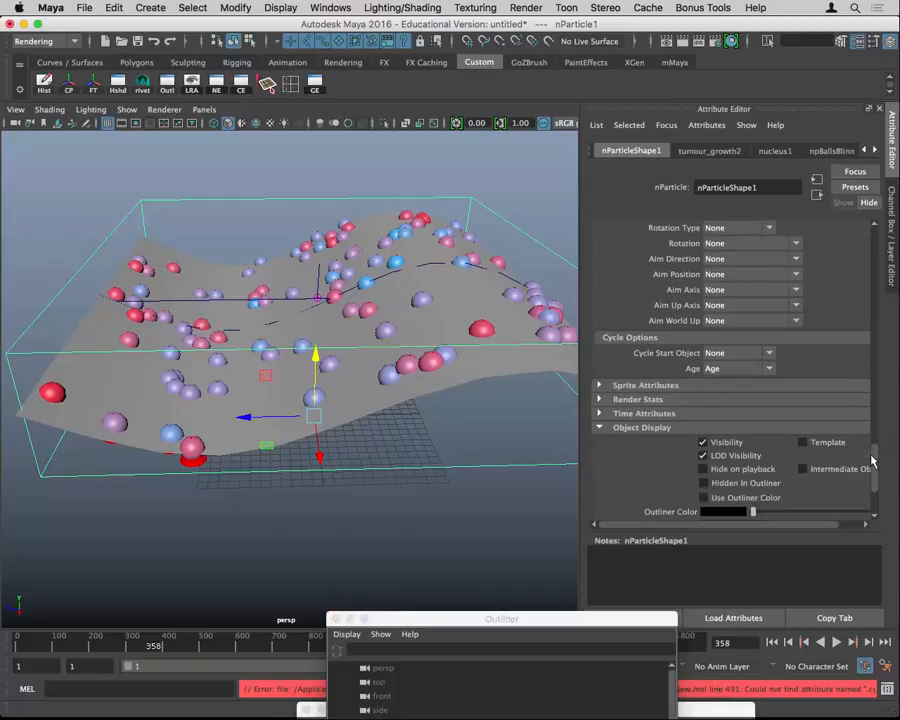
- Reselect the particles, expand nParticleShape1's Goal Weights and Objects section and create the Goal World Normal 0 PP attribute
{"action": "left_click_drag", "start_coordinate": [871, 461], "coordinate": [869, 408]}
{"action": "left_click", "coordinate": [599, 408]}
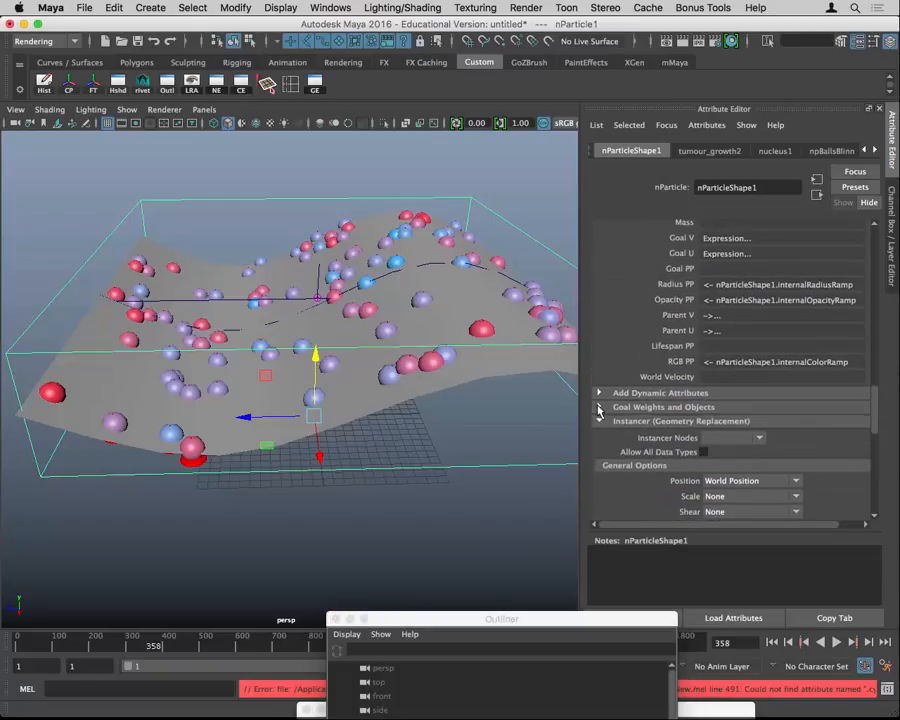
{"action": "left_click", "coordinate": [599, 408]}
{"action": "left_click", "coordinate": [482, 478]}
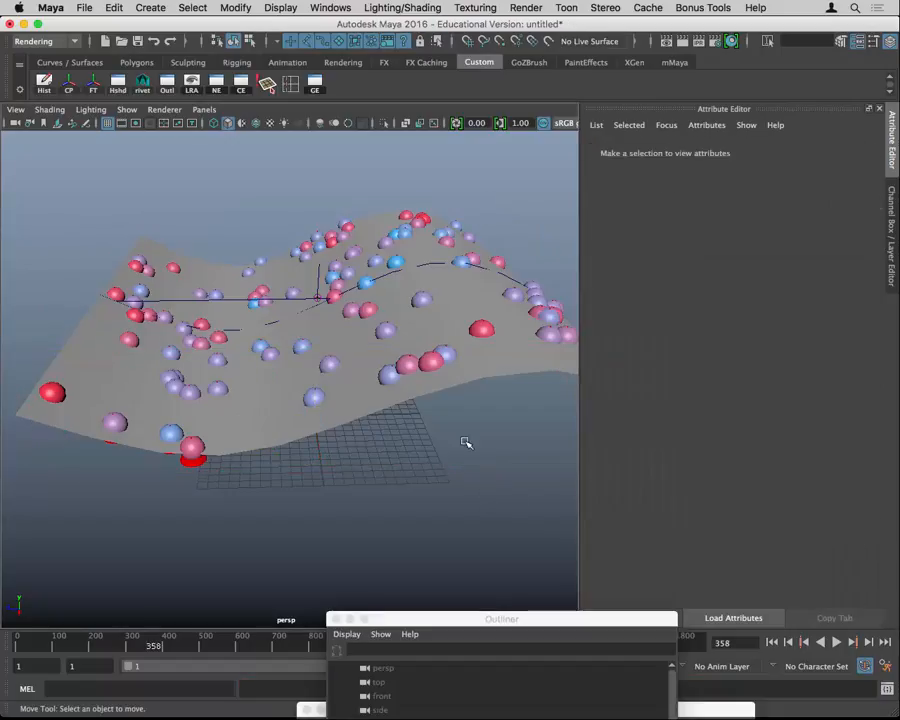
{"action": "left_click", "coordinate": [392, 402]}
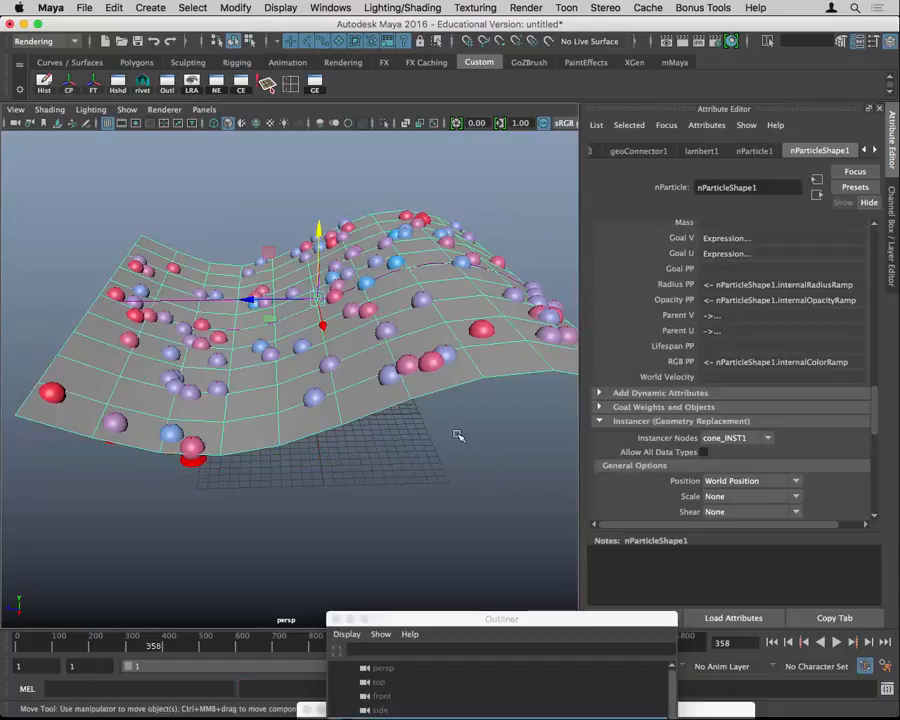
{"action": "left_click", "coordinate": [619, 408]}
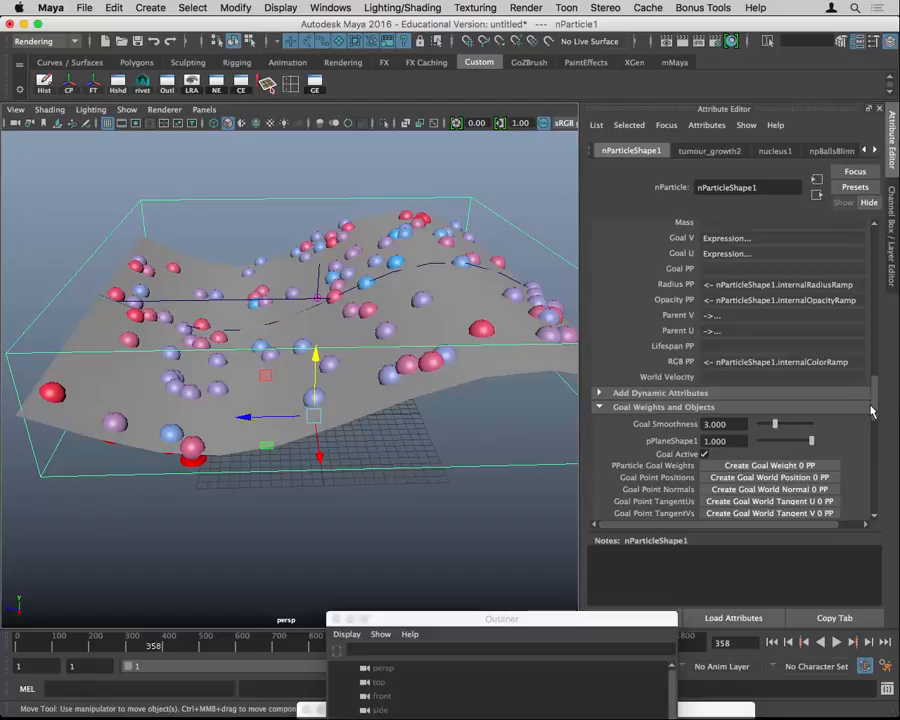
{"action": "left_click_drag", "start_coordinate": [871, 410], "coordinate": [876, 438]}
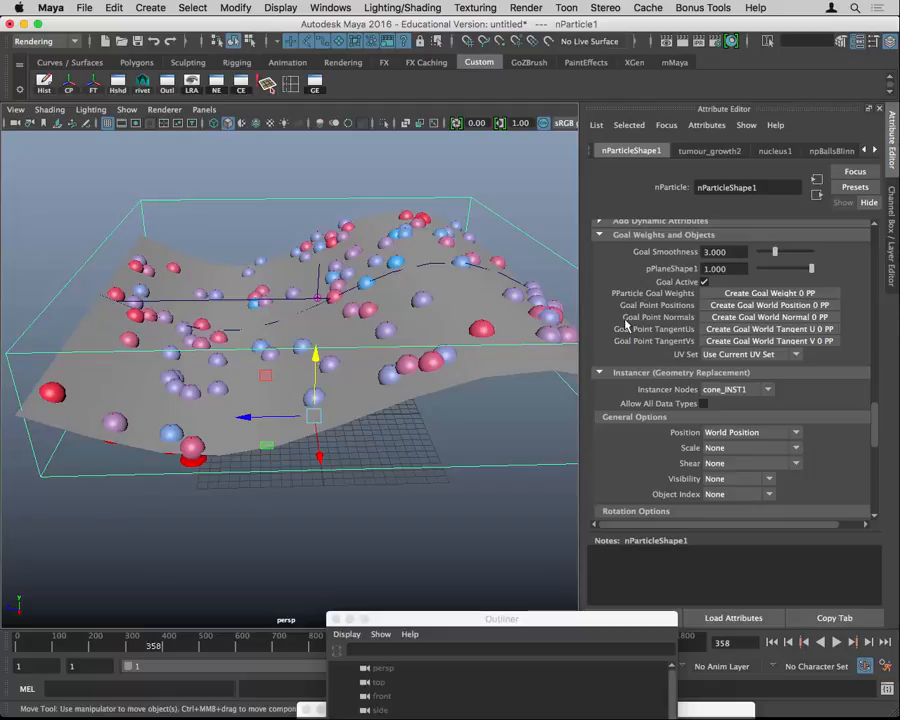
{"action": "left_click", "coordinate": [742, 318]}
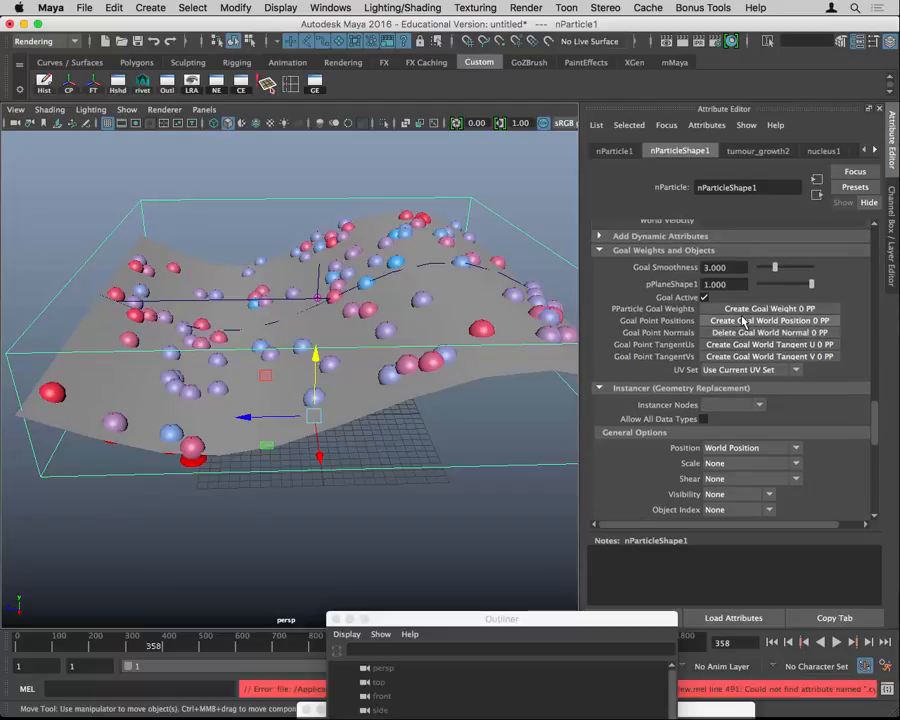
- Move the Outliner out of the way and set the Particle Render Type of nParticleShape1 to Points
{"action": "left_click_drag", "start_coordinate": [626, 623], "coordinate": [705, 716]}
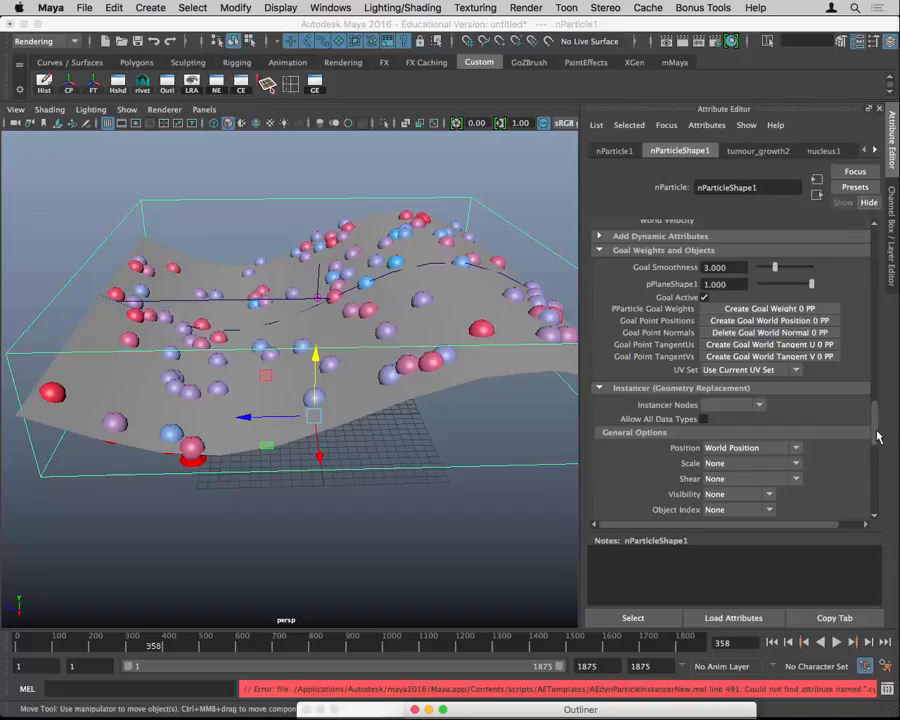
{"action": "left_click_drag", "start_coordinate": [876, 428], "coordinate": [874, 336]}
{"action": "left_click", "coordinate": [742, 391]}
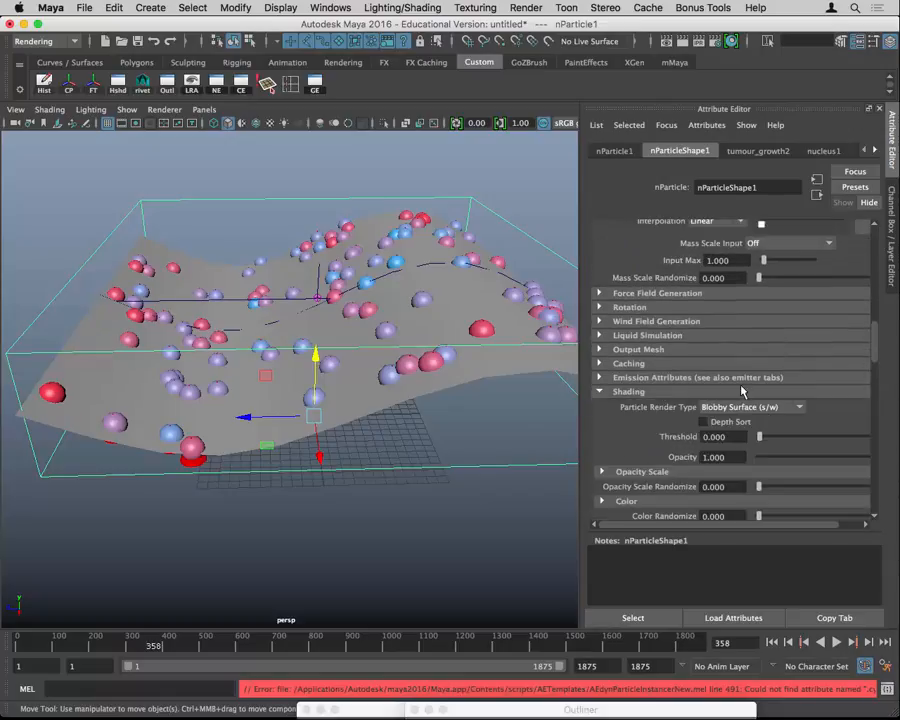
{"action": "left_click", "coordinate": [748, 407]}
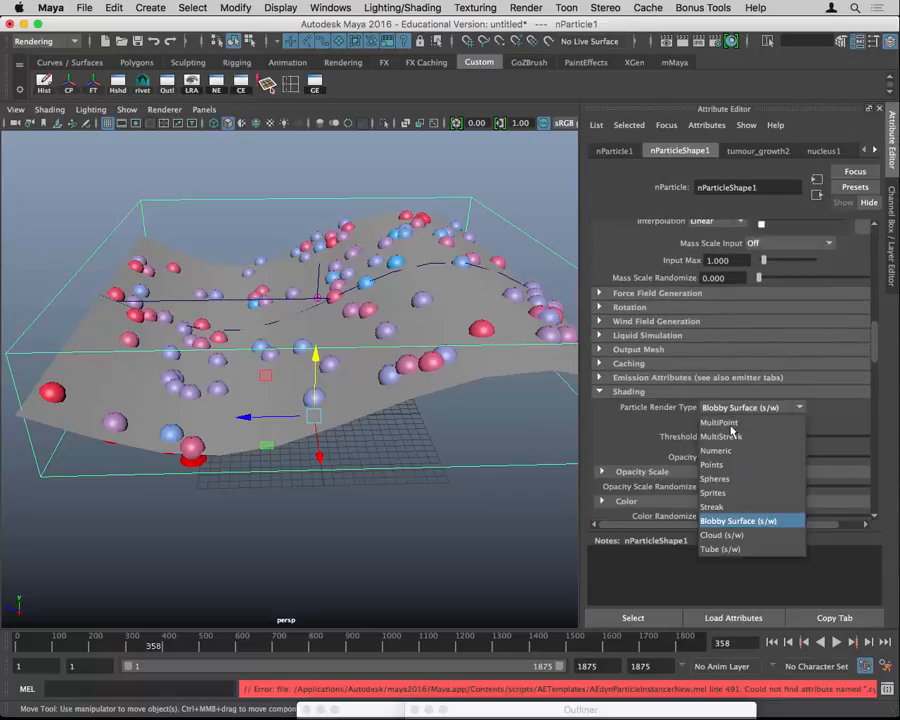
{"action": "left_click", "coordinate": [733, 465]}
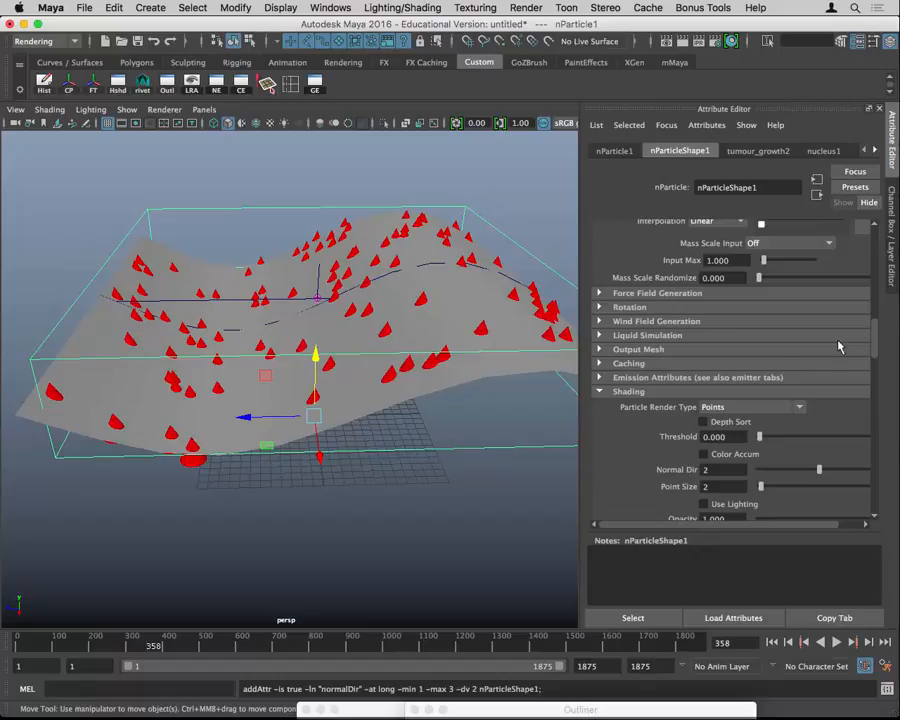
- Examine the instancer's rotation options, read the Aim direction instructions in the Safari tutorial and return to Maya
{"action": "left_click_drag", "start_coordinate": [876, 342], "coordinate": [876, 418]}
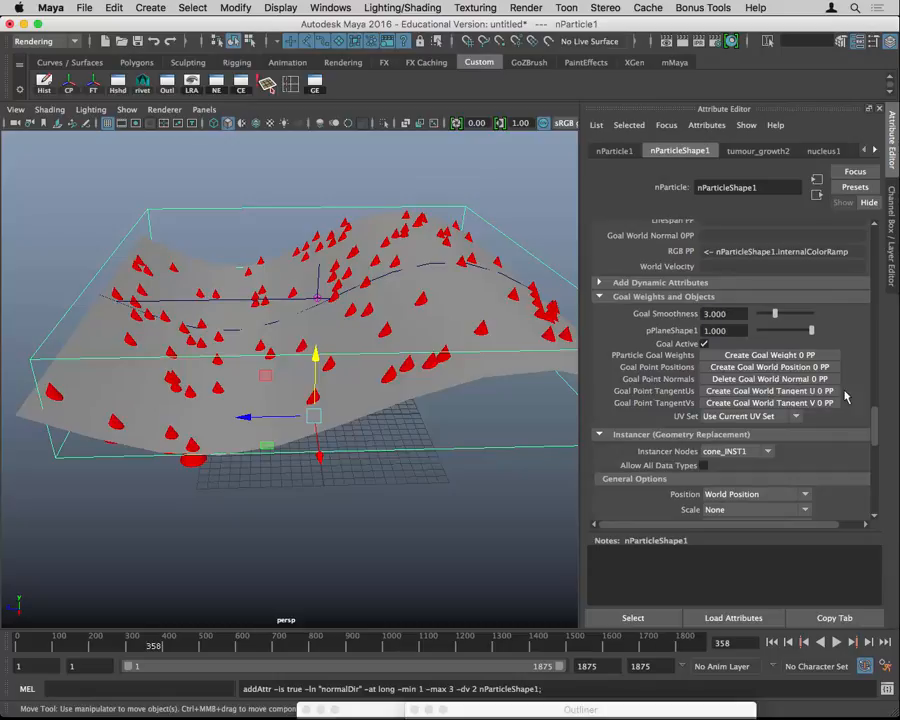
{"action": "left_click_drag", "start_coordinate": [877, 431], "coordinate": [876, 456]}
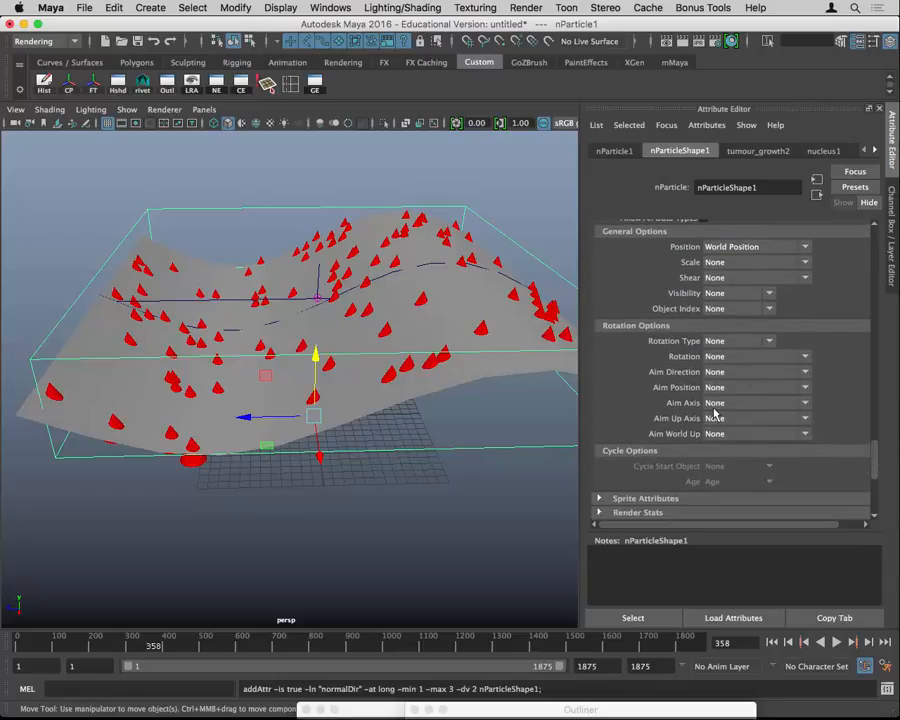
{"action": "key", "text": "super+Tab"}
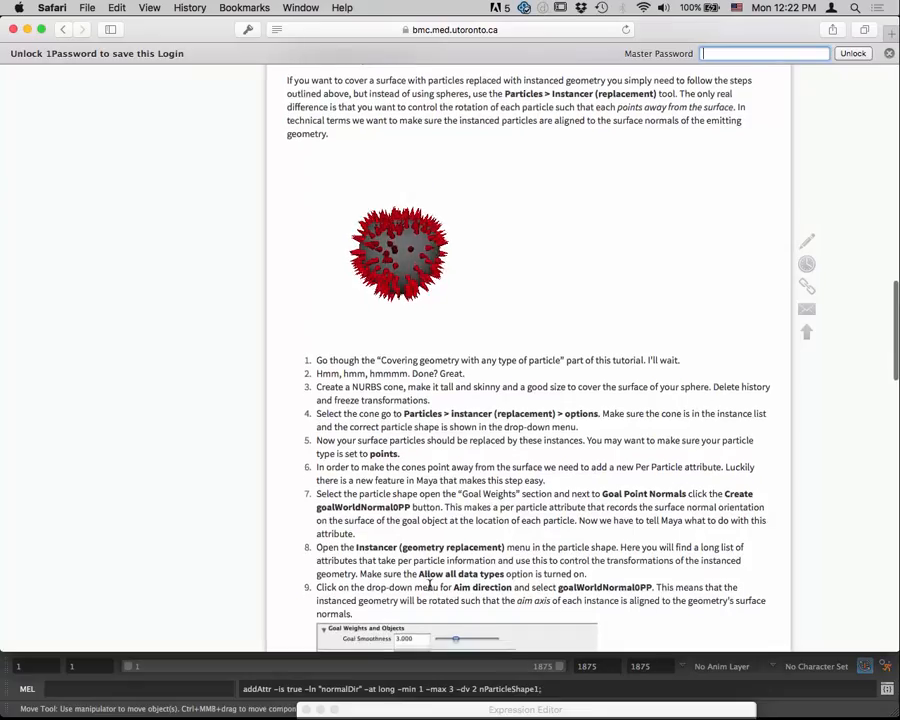
{"action": "scroll", "coordinate": [460, 568], "scroll_direction": "down", "scroll_amount": 2}
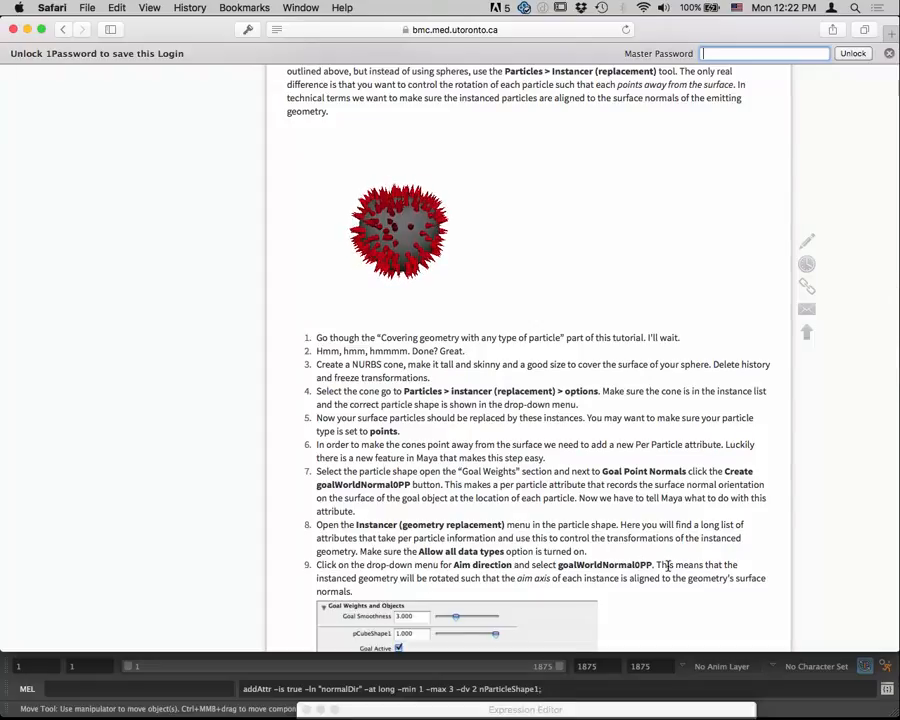
{"action": "key", "text": "super+Tab"}
- Set the instancer's Aim Direction to goalWorldNormal0PP and replay the simulation from the first frame to check the cones' orientation
{"action": "left_click", "coordinate": [720, 374]}
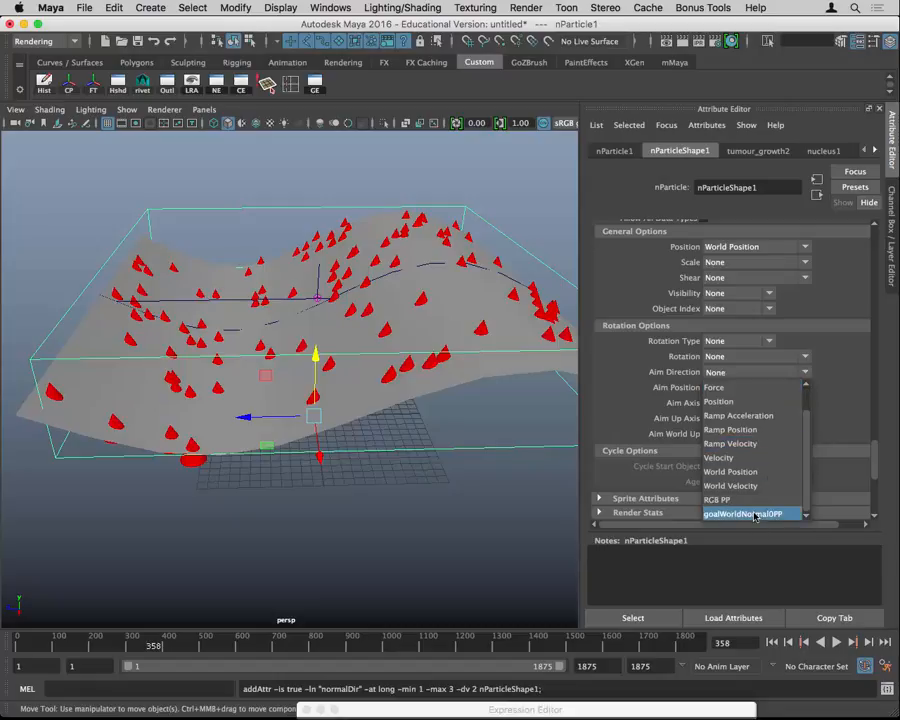
{"action": "left_click", "coordinate": [752, 514]}
{"action": "left_click_drag", "start_coordinate": [339, 482], "coordinate": [374, 468], "text": "alt"}
{"action": "left_click", "coordinate": [772, 642]}
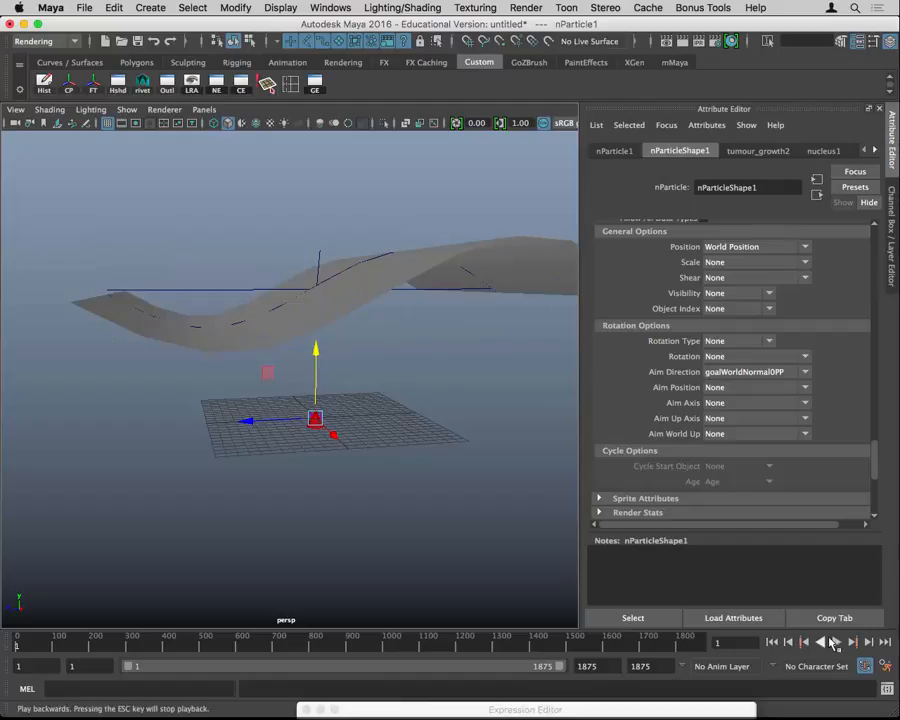
{"action": "left_click", "coordinate": [836, 642]}
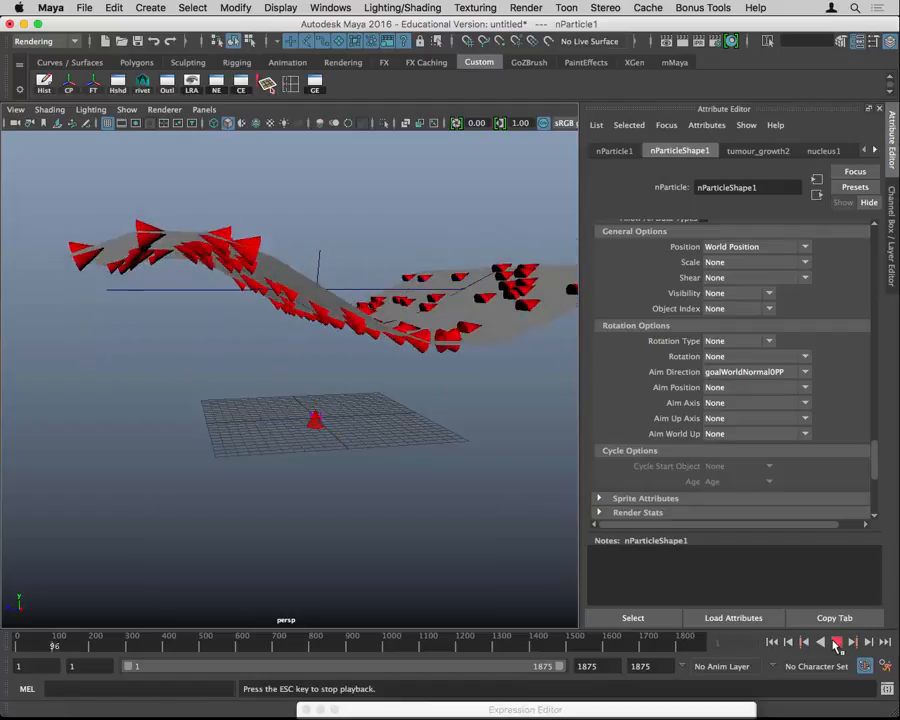
{"action": "left_click", "coordinate": [836, 642]}
{"action": "mouse_move", "coordinate": [252, 472]}
{"action": "left_mouse_down", "text": "alt"}
{"action": "mouse_move", "coordinate": [232, 497]}
{"action": "mouse_move", "coordinate": [250, 494]}
{"action": "left_mouse_up", "text": "alt"}
- Set the instancer's Aim Direction to None
{"action": "left_click", "coordinate": [744, 371]}
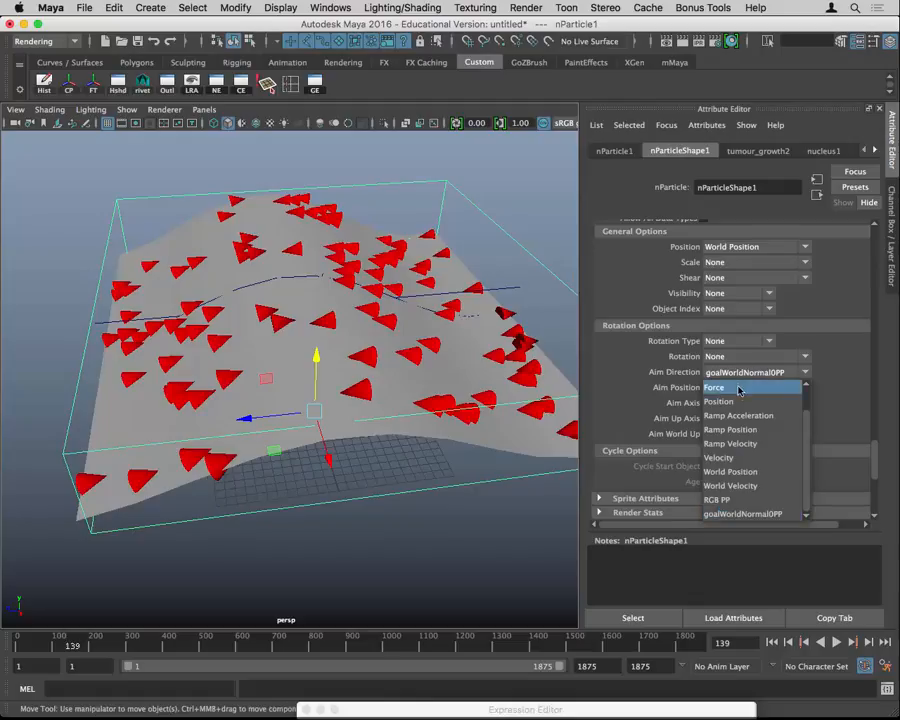
{"action": "scroll", "coordinate": [737, 398], "scroll_direction": "up", "scroll_amount": 2}
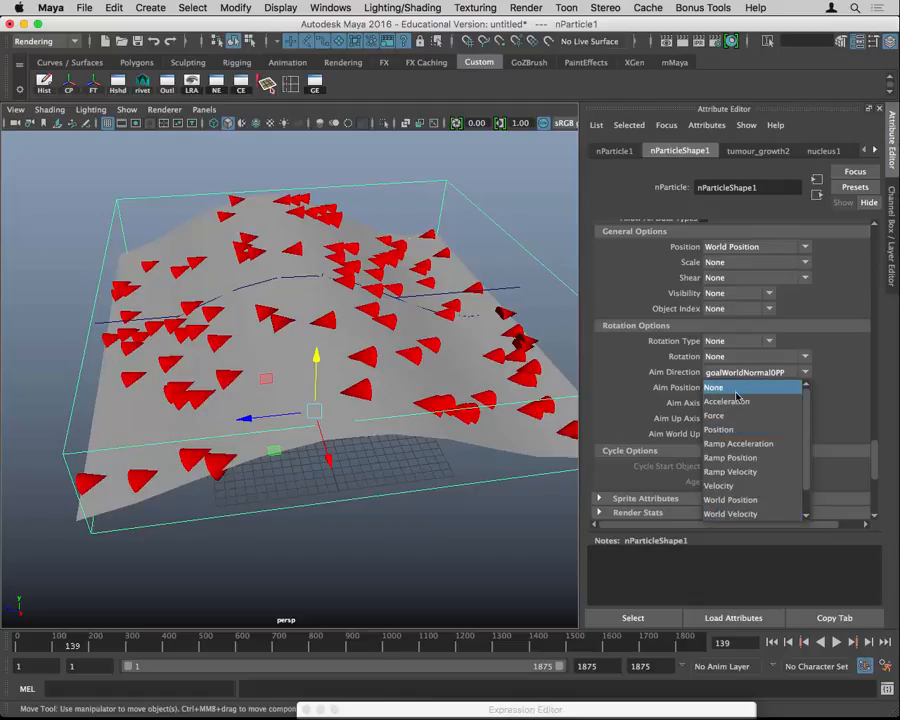
{"action": "left_click", "coordinate": [737, 390]}
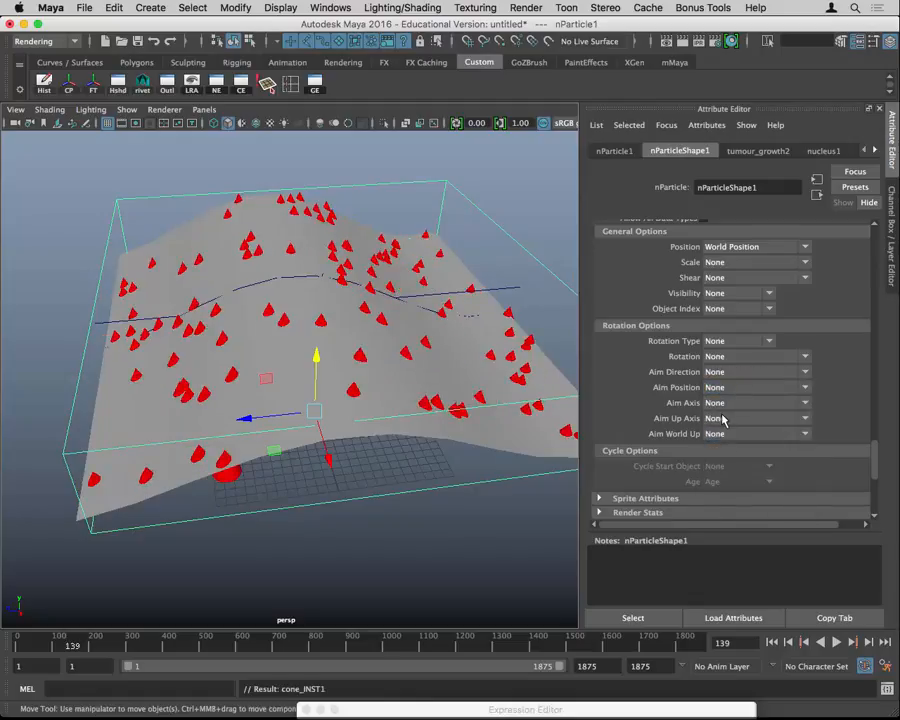
- Try goalWorldNormal0PP as the instancer's Aim Axis, and set it back to None
{"action": "left_click", "coordinate": [723, 420]}
{"action": "scroll", "coordinate": [740, 520], "scroll_direction": "down", "scroll_amount": 2}
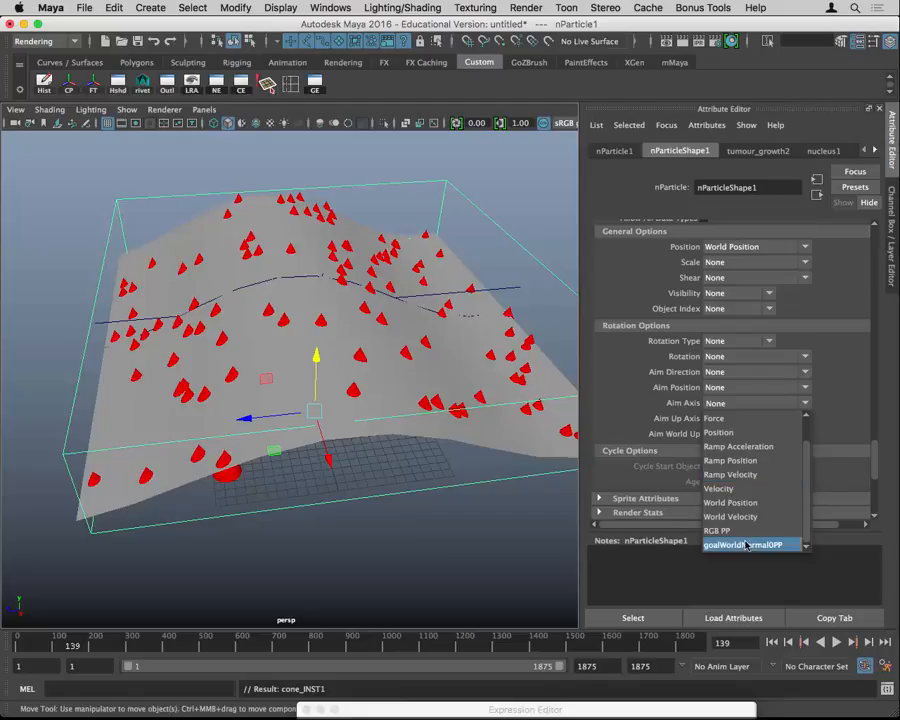
{"action": "left_click", "coordinate": [745, 545]}
{"action": "left_click", "coordinate": [737, 420]}
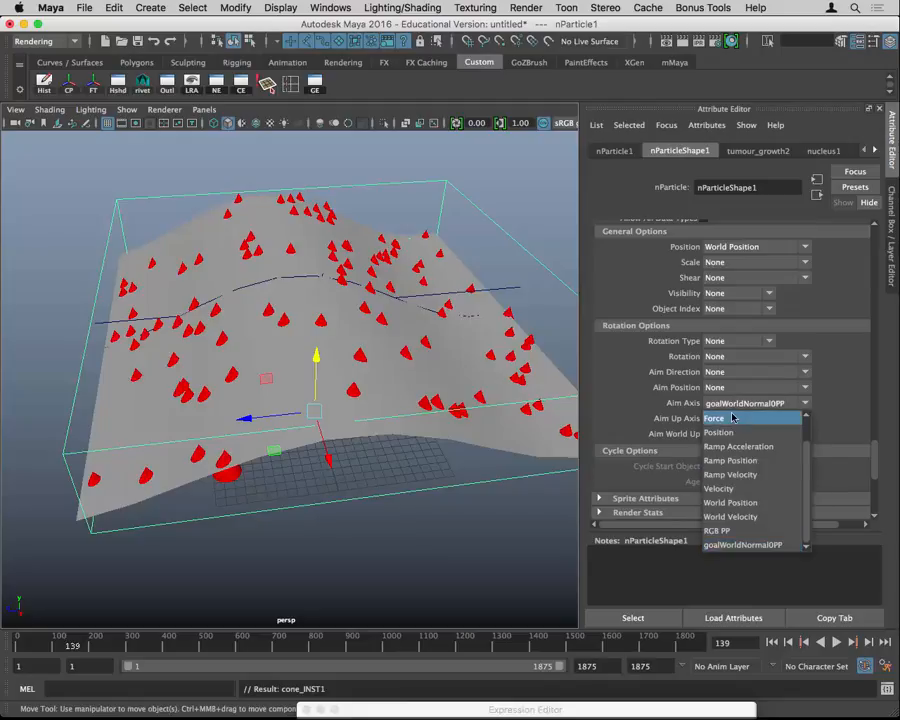
{"action": "scroll", "coordinate": [727, 448], "scroll_direction": "up", "scroll_amount": 2}
{"action": "left_click", "coordinate": [724, 418]}
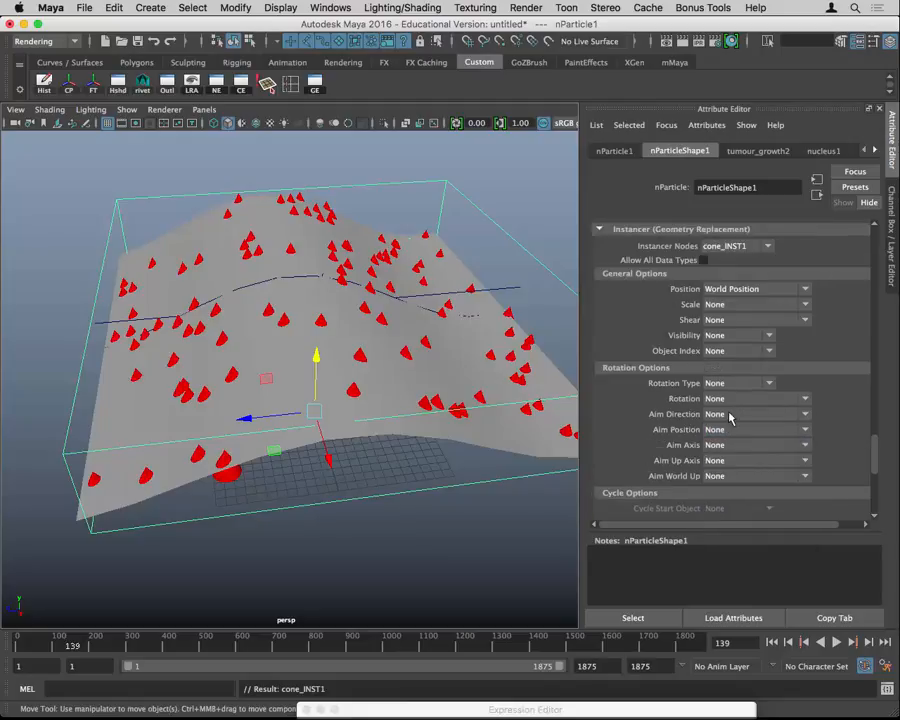
- Try goalWorldNormal0PP as the instancer's Aim Up Axis, and set it back to None
{"action": "left_click", "coordinate": [728, 461]}
{"action": "scroll", "coordinate": [736, 538], "scroll_direction": "down", "scroll_amount": 3}
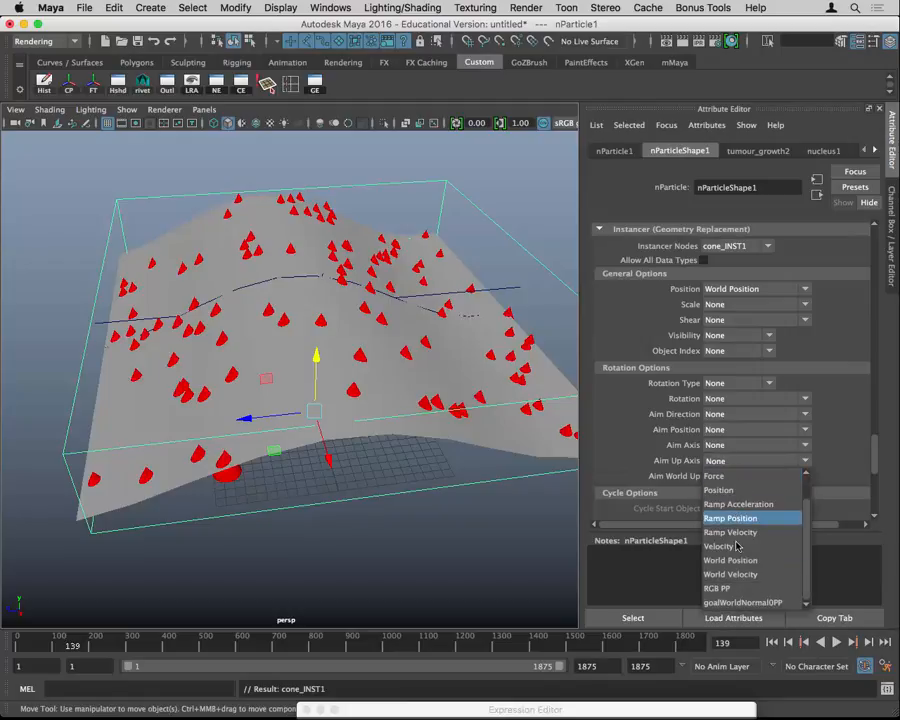
{"action": "left_click", "coordinate": [760, 627]}
{"action": "left_click", "coordinate": [737, 462]}
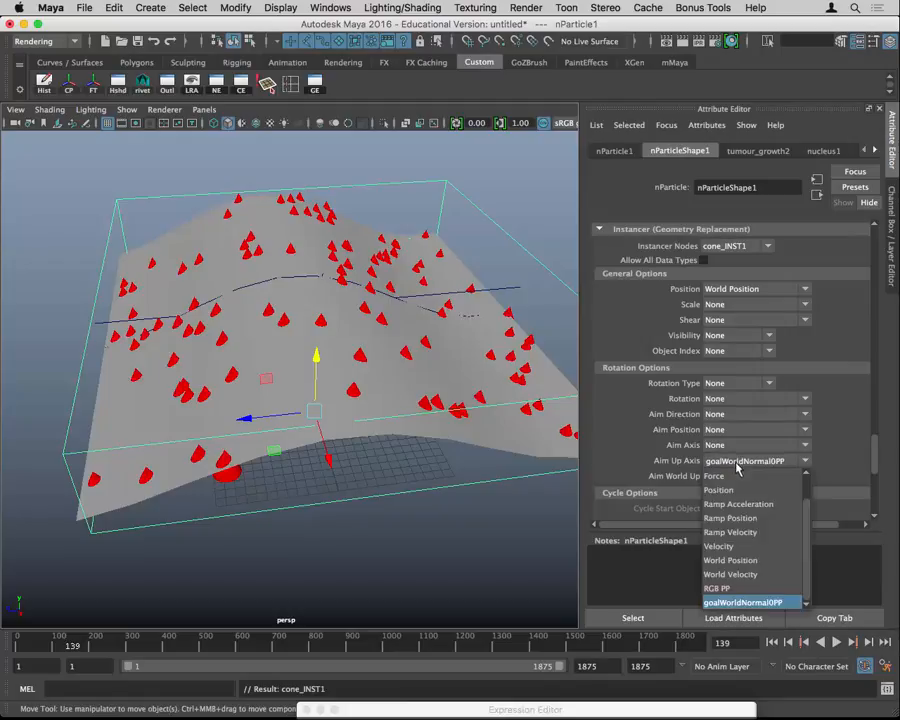
{"action": "scroll", "coordinate": [748, 479], "scroll_direction": "up", "scroll_amount": 3}
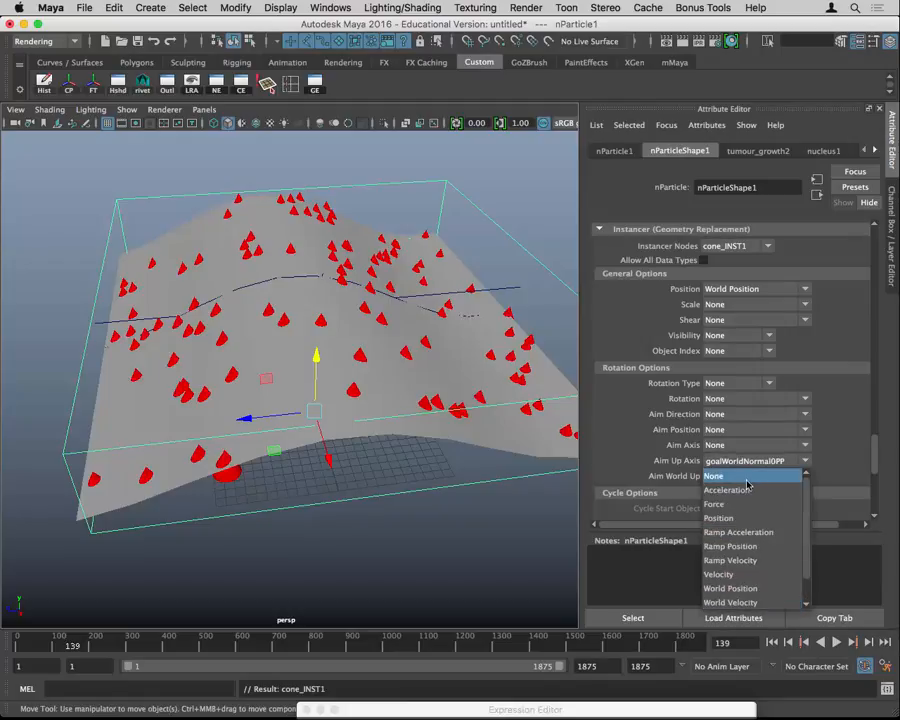
{"action": "left_click", "coordinate": [747, 480]}
- Assign goalWorldNormal0PP to the Aim Direction in the instancer's Rotation Options
{"action": "scroll", "coordinate": [746, 482], "scroll_direction": "up", "scroll_amount": 15}
{"action": "scroll", "coordinate": [743, 485], "scroll_direction": "up", "scroll_amount": 5}
{"action": "scroll", "coordinate": [743, 488], "scroll_direction": "down", "scroll_amount": 20}
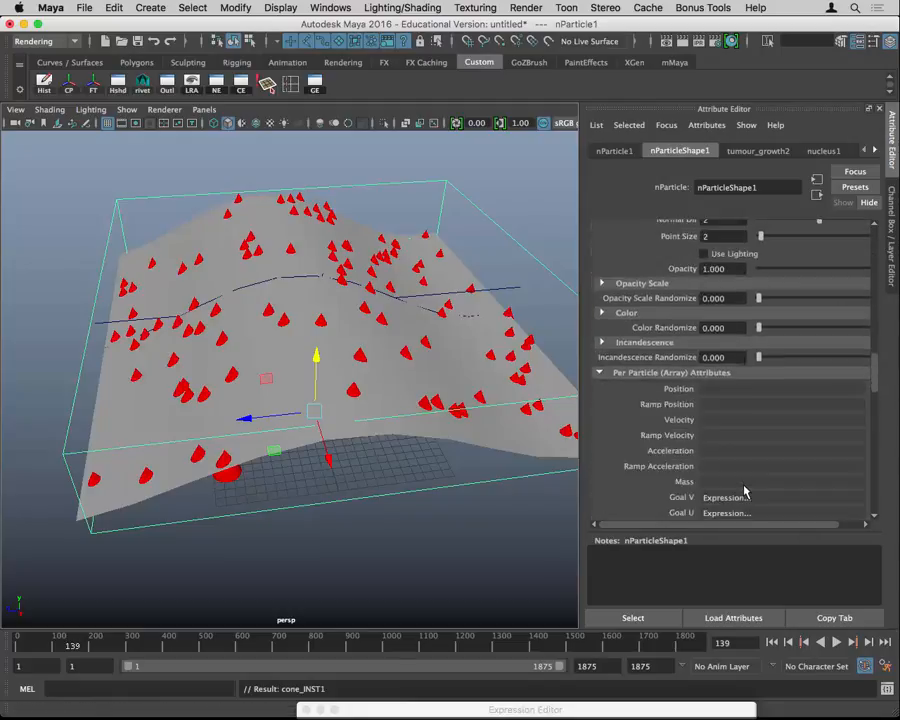
{"action": "scroll", "coordinate": [690, 482], "scroll_direction": "down", "scroll_amount": 5}
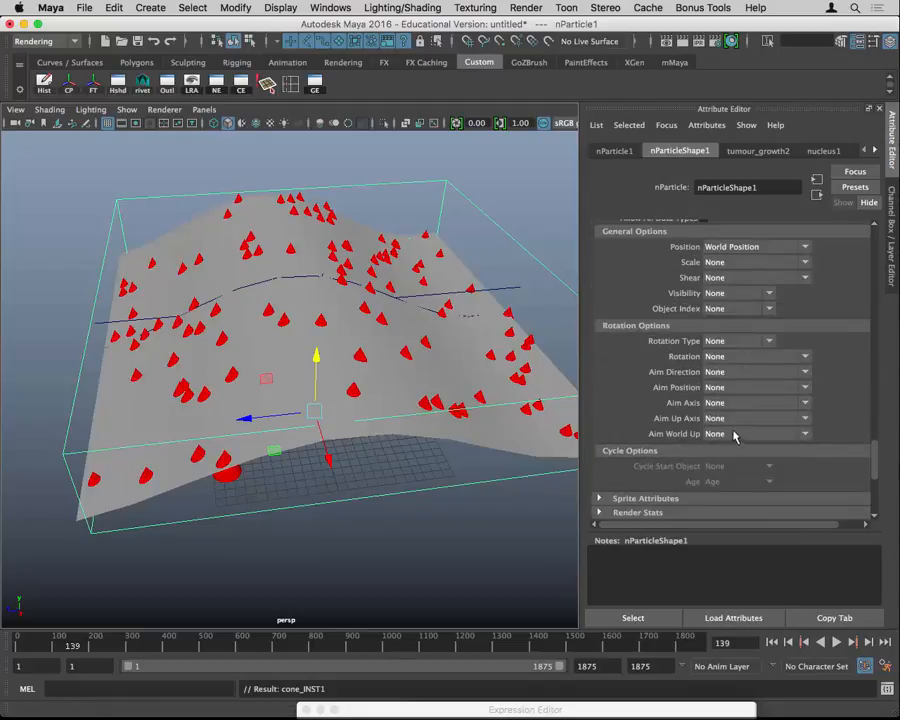
{"action": "left_click", "coordinate": [741, 372]}
{"action": "scroll", "coordinate": [748, 440], "scroll_direction": "down", "scroll_amount": 2}
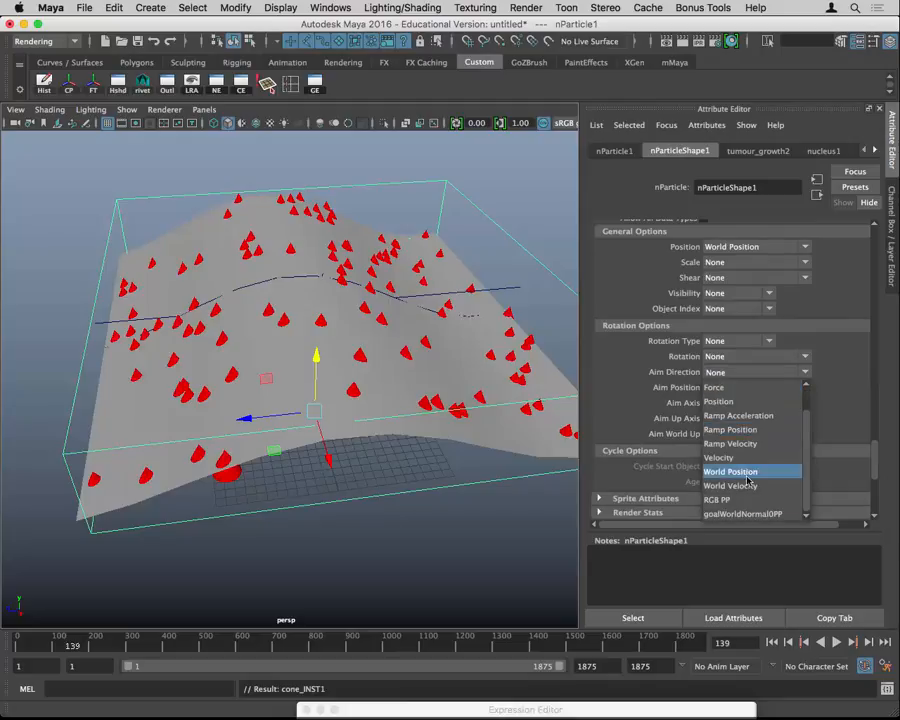
{"action": "left_click", "coordinate": [745, 513]}
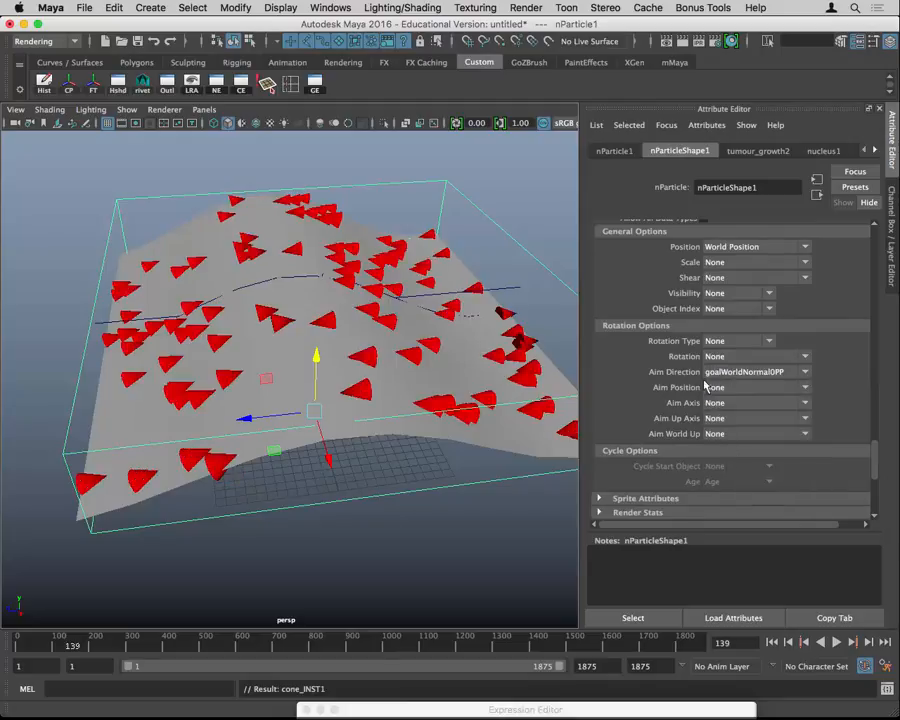
- Turn on Allow All Data Types for the cone instancer and replay the simulation from the first frame to inspect the cones' orientation
{"action": "scroll", "coordinate": [708, 398], "scroll_direction": "up", "scroll_amount": 4}
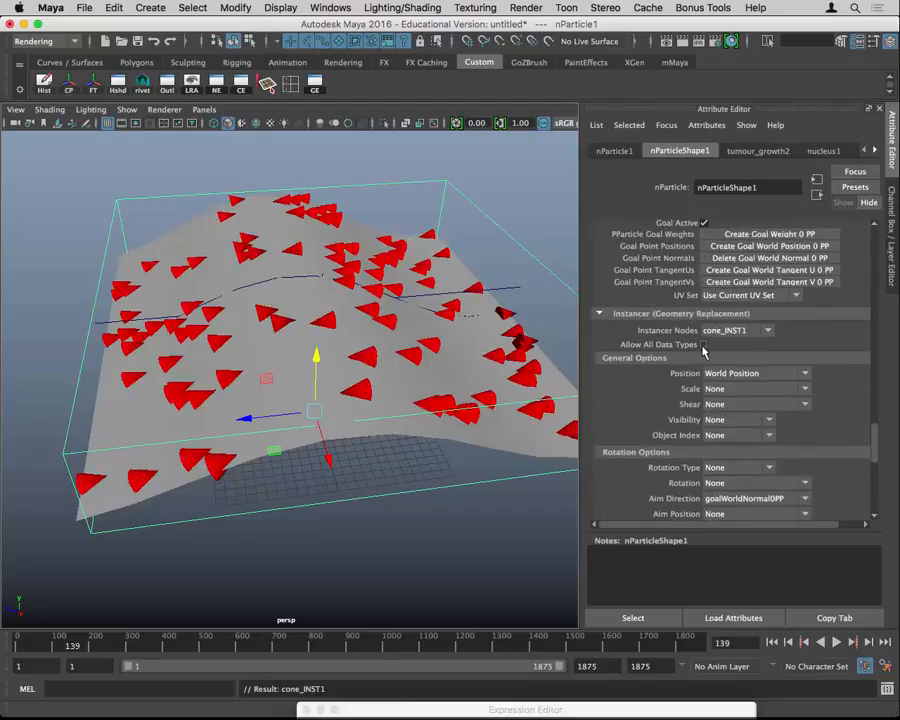
{"action": "left_click", "coordinate": [704, 345]}
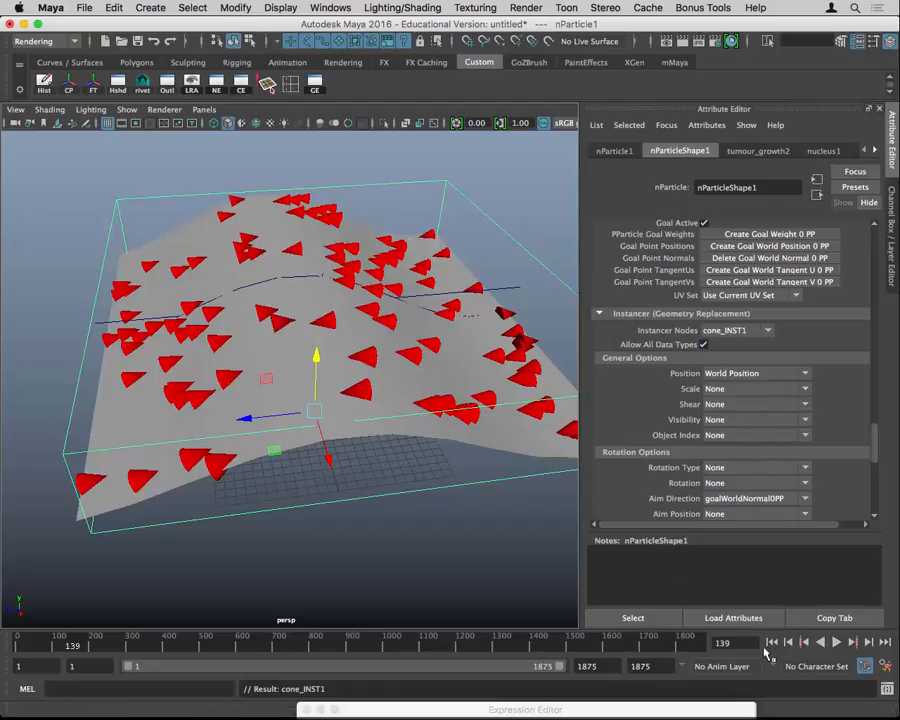
{"action": "left_click", "coordinate": [772, 642]}
{"action": "left_click", "coordinate": [837, 643]}
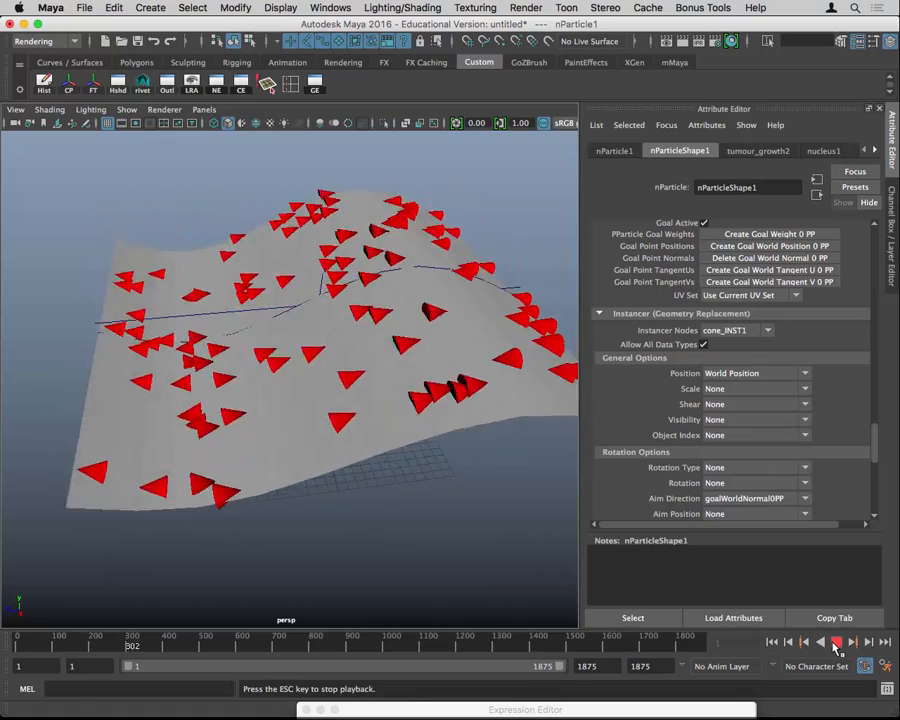
{"action": "left_click", "coordinate": [837, 645]}
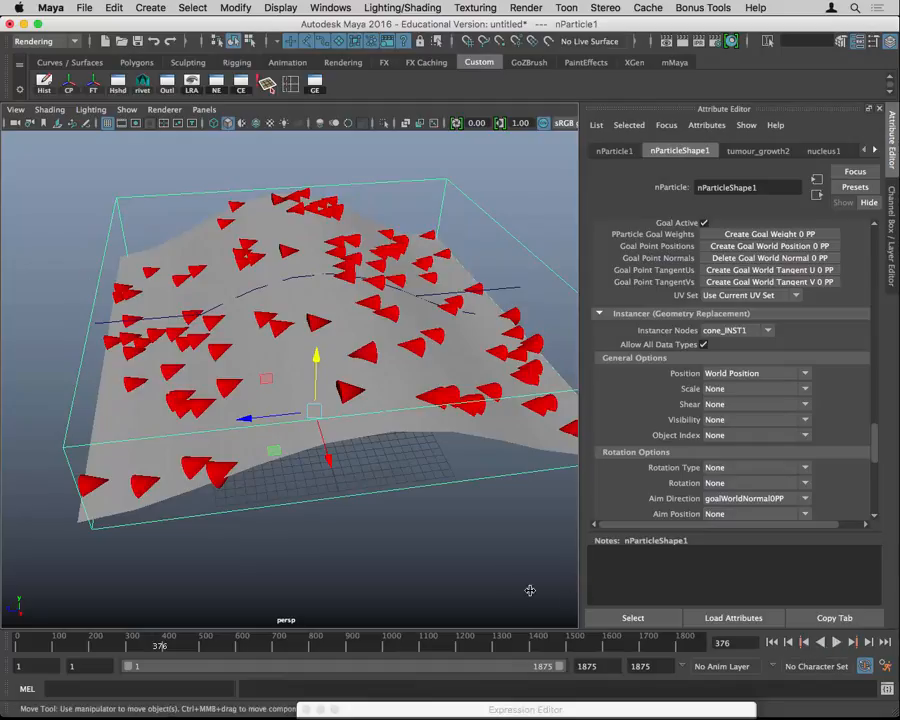
{"action": "left_click_drag", "start_coordinate": [414, 504], "coordinate": [408, 458], "text": "alt"}
{"action": "right_click_drag", "start_coordinate": [410, 462], "coordinate": [512, 486], "text": "alt"}
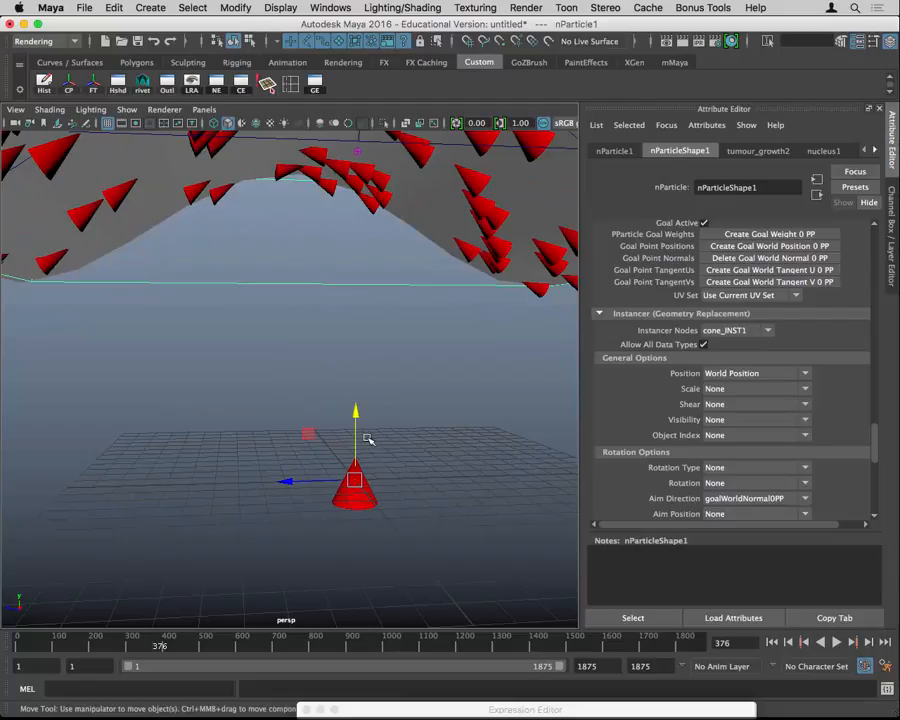
- Rotate the source cone about -93 degrees around Z so it points along the X axis, and freeze its transformations
{"action": "mouse_move", "coordinate": [354, 458]}
{"action": "left_mouse_down", "text": "alt"}
{"action": "mouse_move", "coordinate": [396, 454]}
{"action": "mouse_move", "coordinate": [352, 477]}
{"action": "left_mouse_up", "text": "alt"}
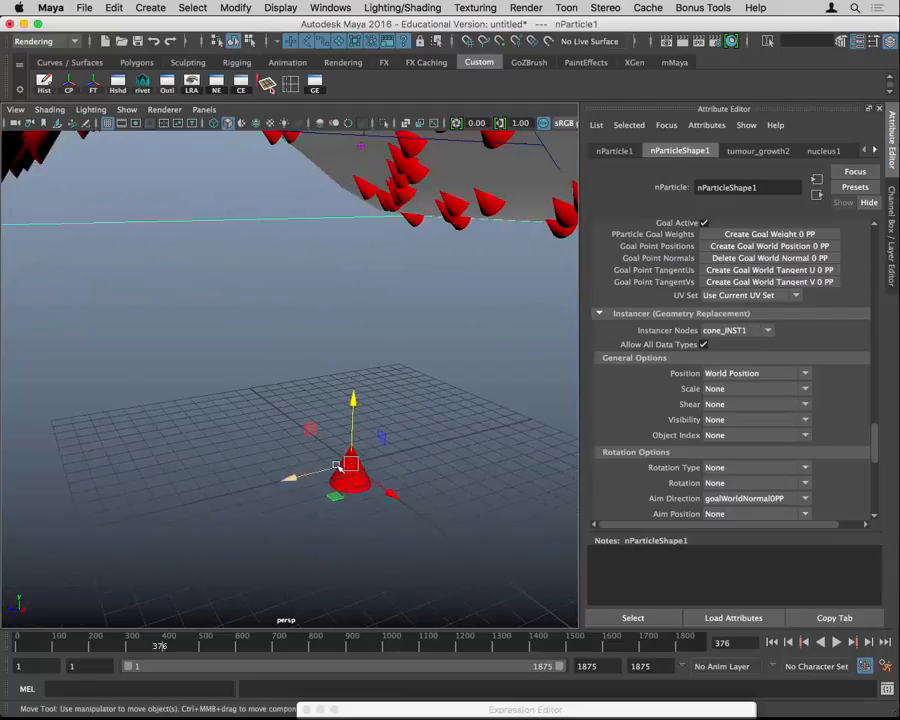
{"action": "left_click_drag", "start_coordinate": [296, 478], "coordinate": [337, 478], "text": "alt"}
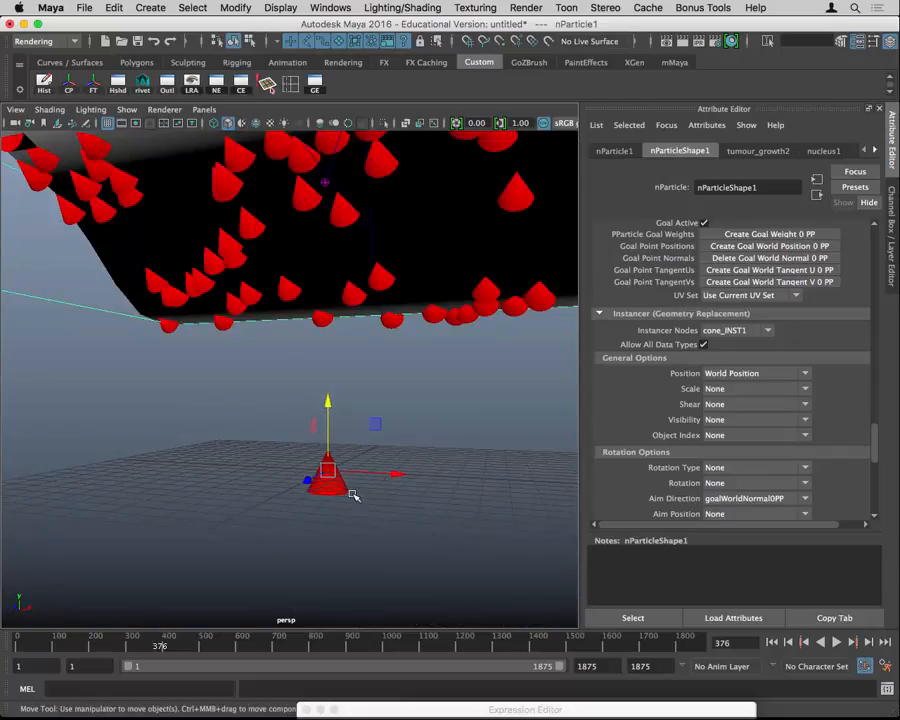
{"action": "left_click", "coordinate": [342, 488]}
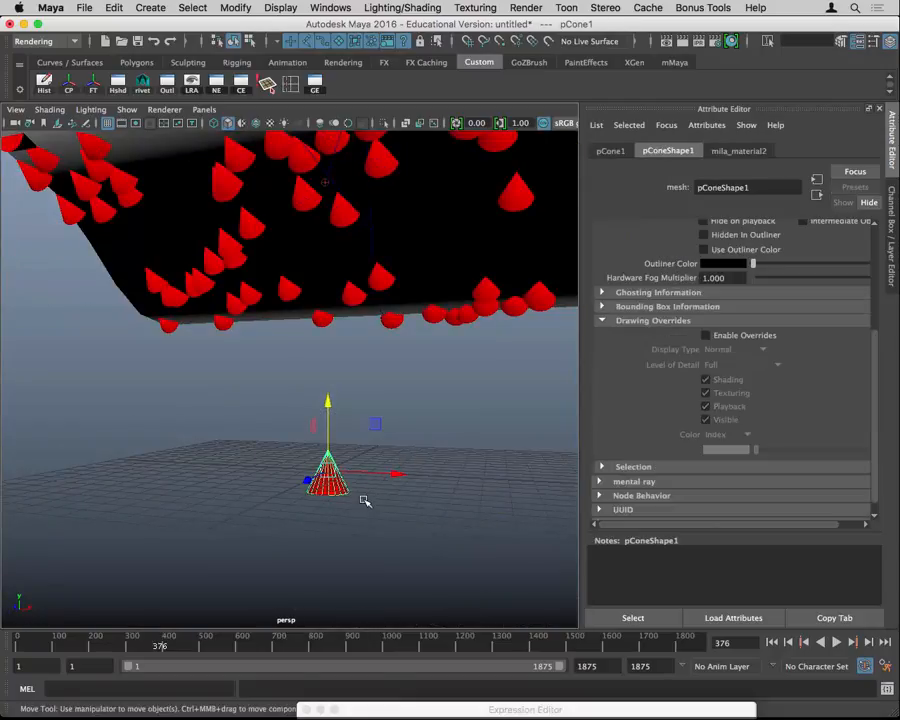
{"action": "key", "text": "e"}
{"action": "left_click_drag", "start_coordinate": [368, 430], "coordinate": [380, 524]}
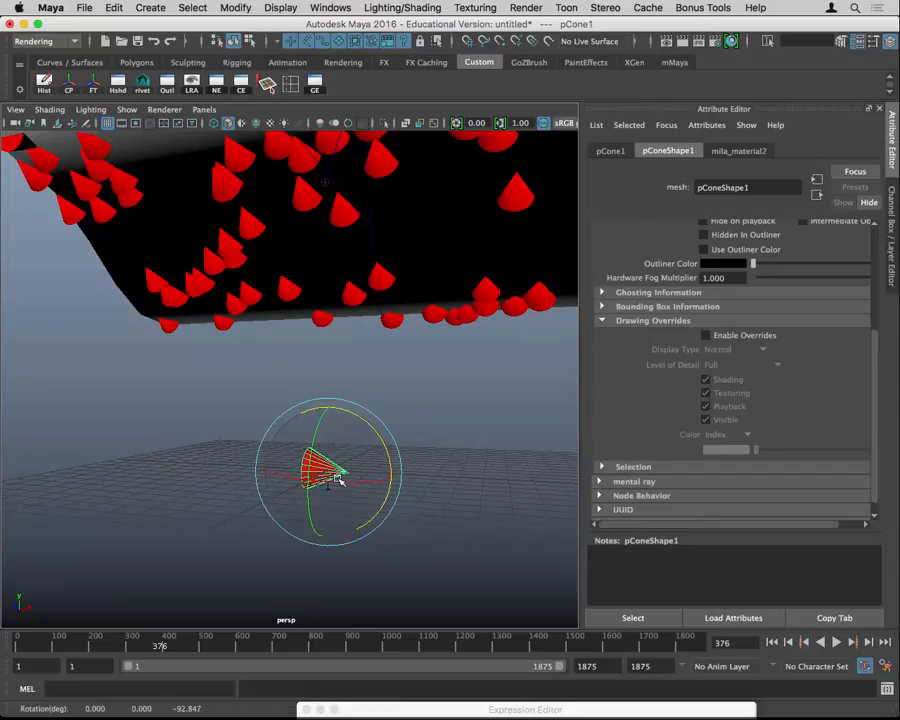
{"action": "left_click", "coordinate": [94, 88]}
- Replay the simulation from the first frame to check the instanced cones' orientation on the deforming plane, and stop playback
{"action": "left_click_drag", "start_coordinate": [293, 281], "coordinate": [206, 327], "text": "alt"}
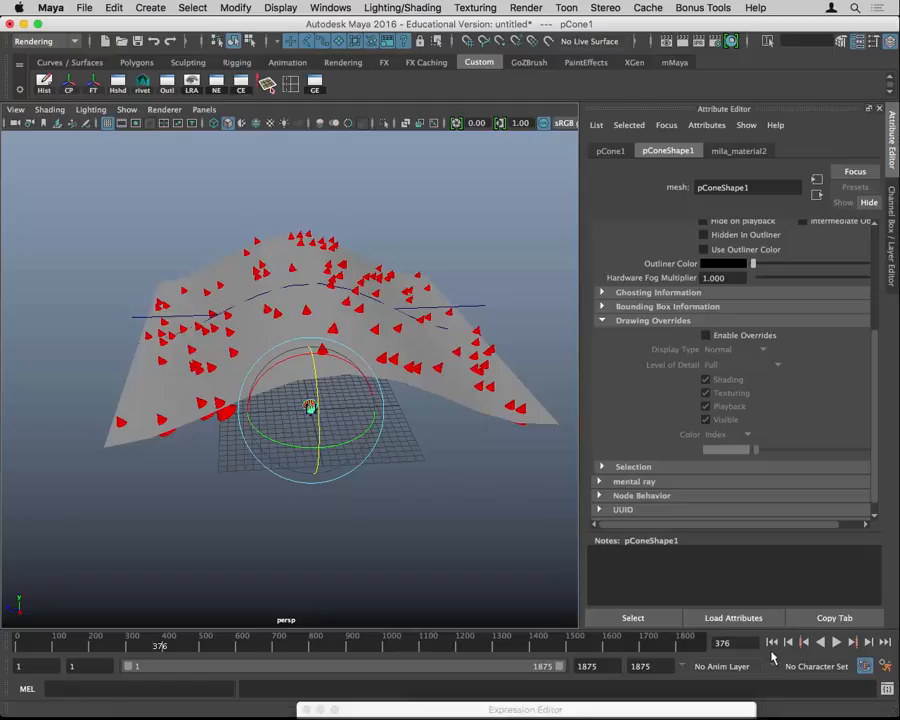
{"action": "left_click", "coordinate": [772, 642]}
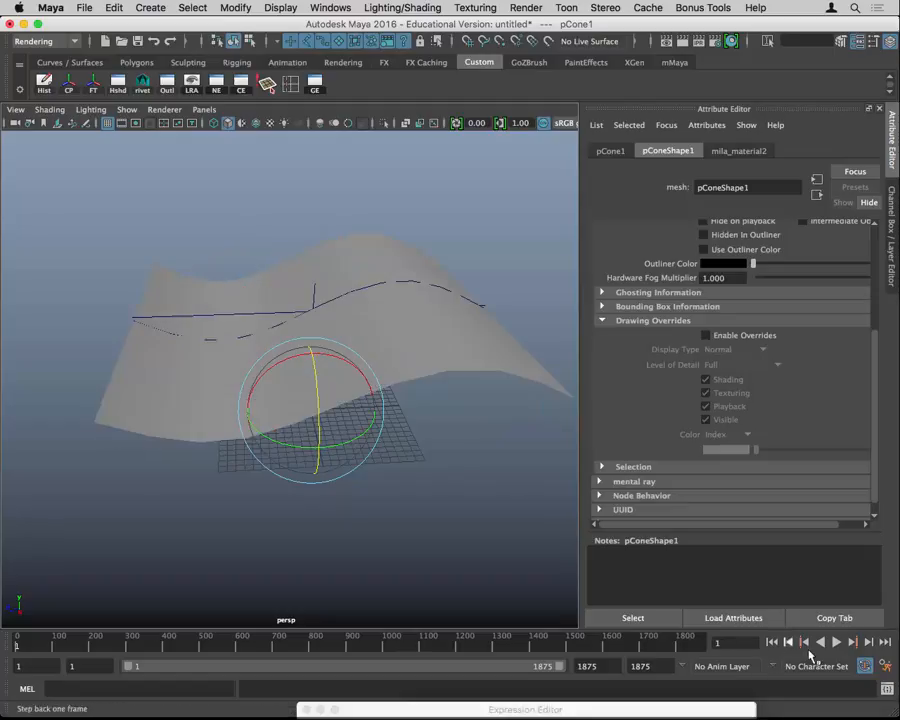
{"action": "left_click", "coordinate": [837, 643]}
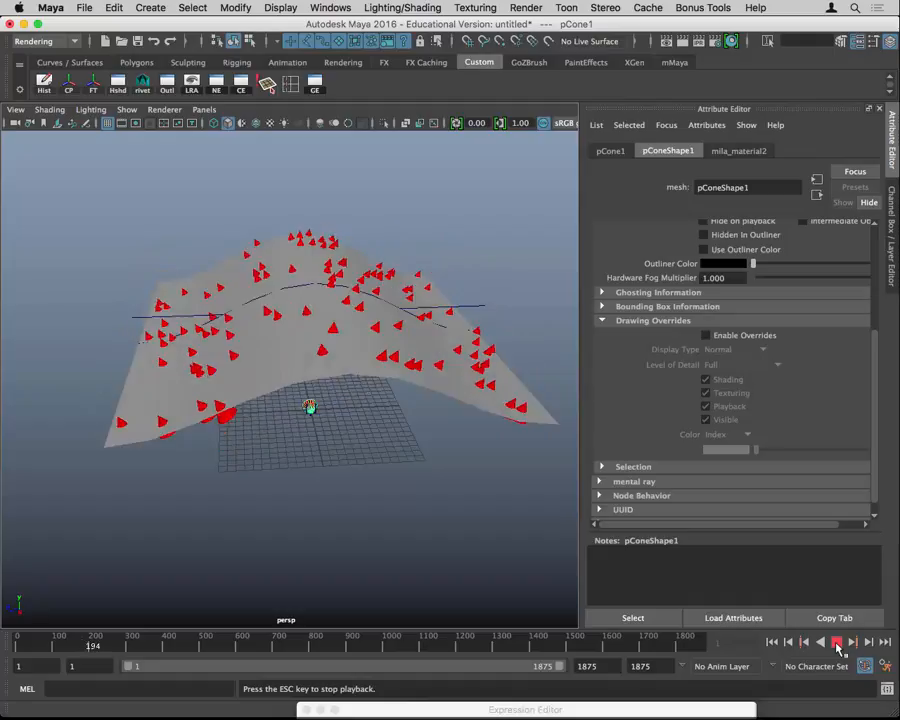
{"action": "key", "text": "Escape"}
{"action": "key", "text": "e"}
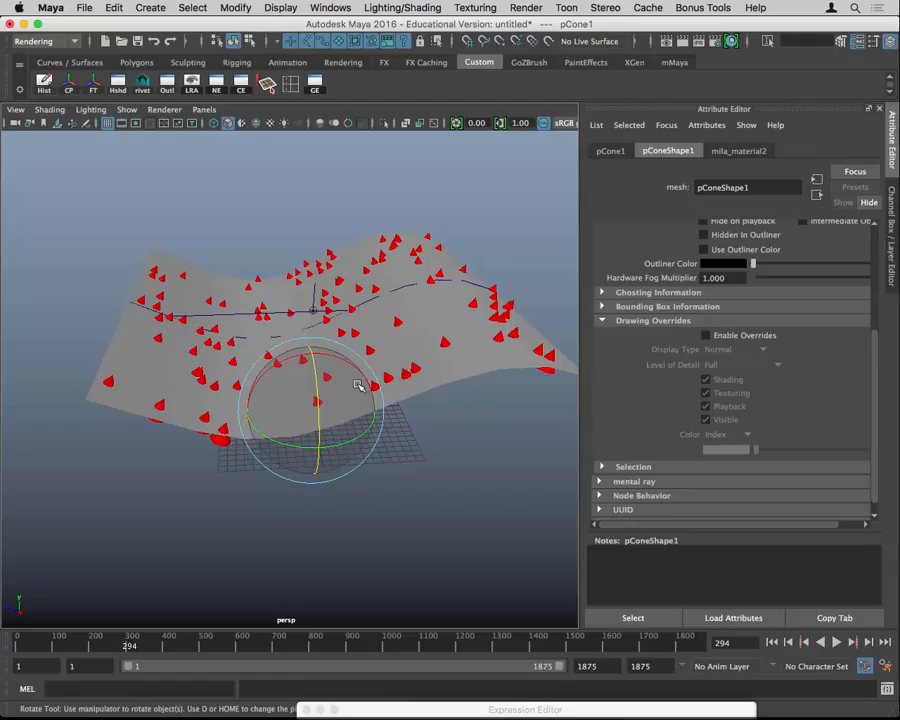
{"action": "key", "text": "super+Tab"}
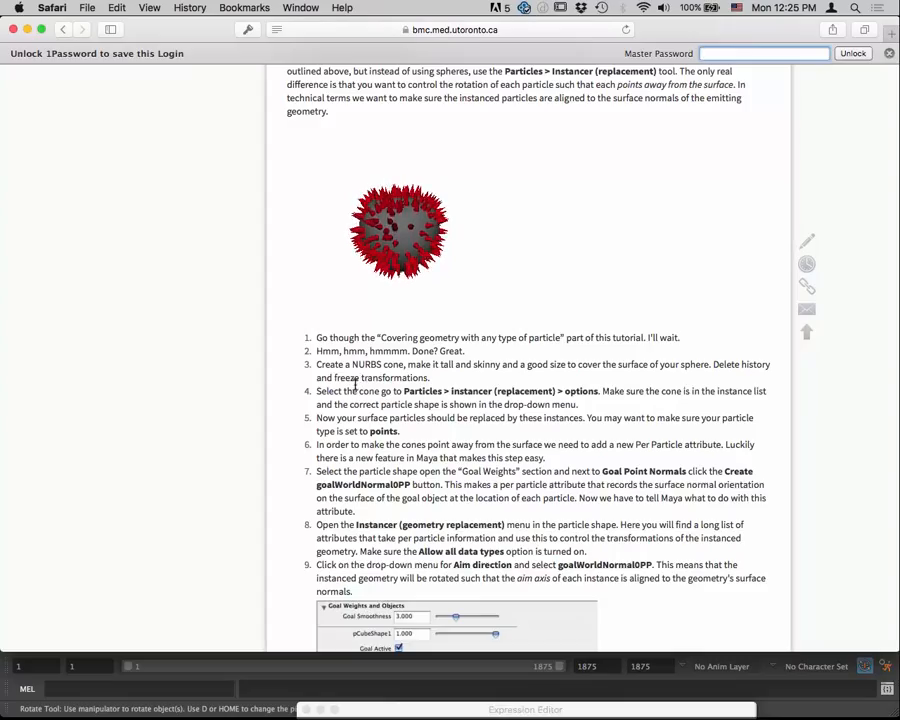
{"action": "key", "text": "super+Tab"}
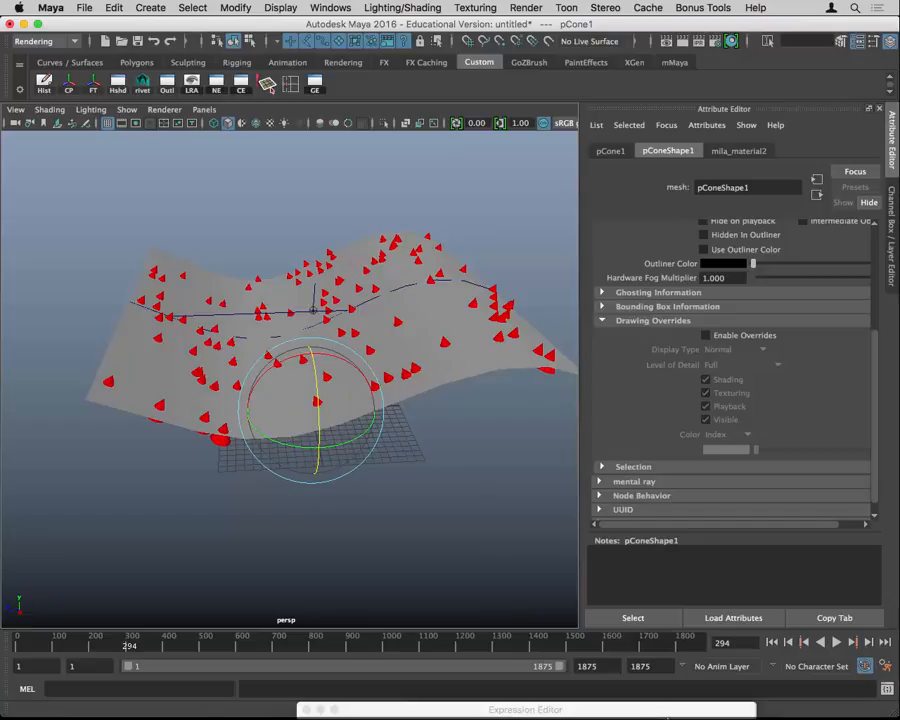
{"action": "left_click", "coordinate": [755, 710]}
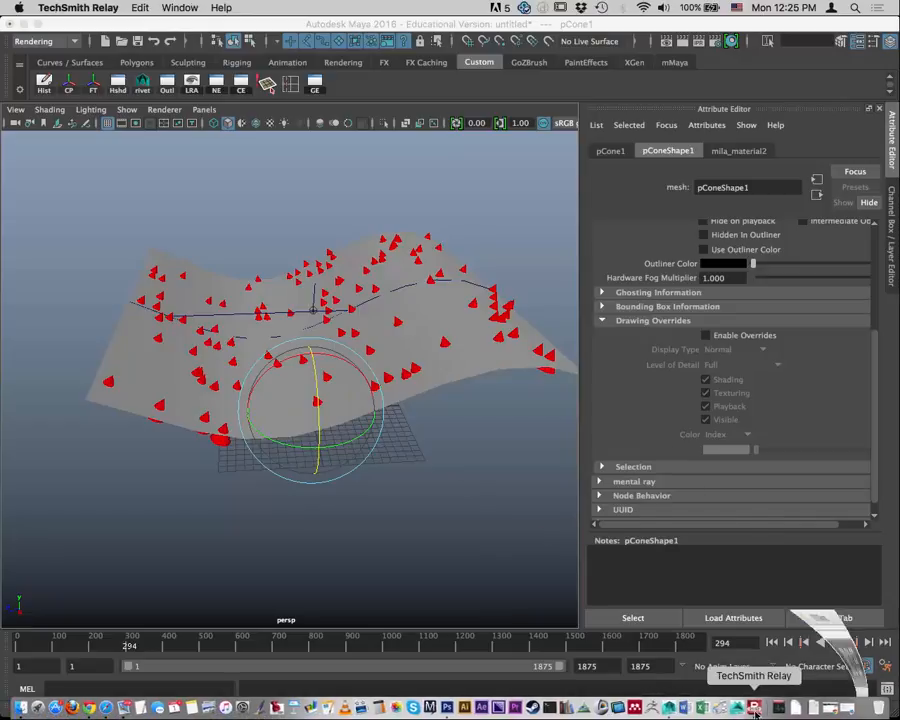